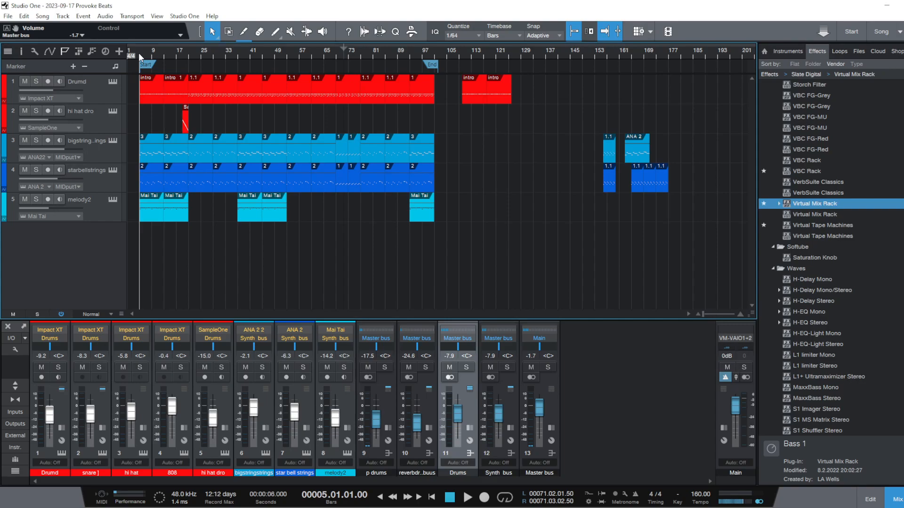
Play the song from its start marker to listen to the mix, stopping playback at the end of each listen
key("space")
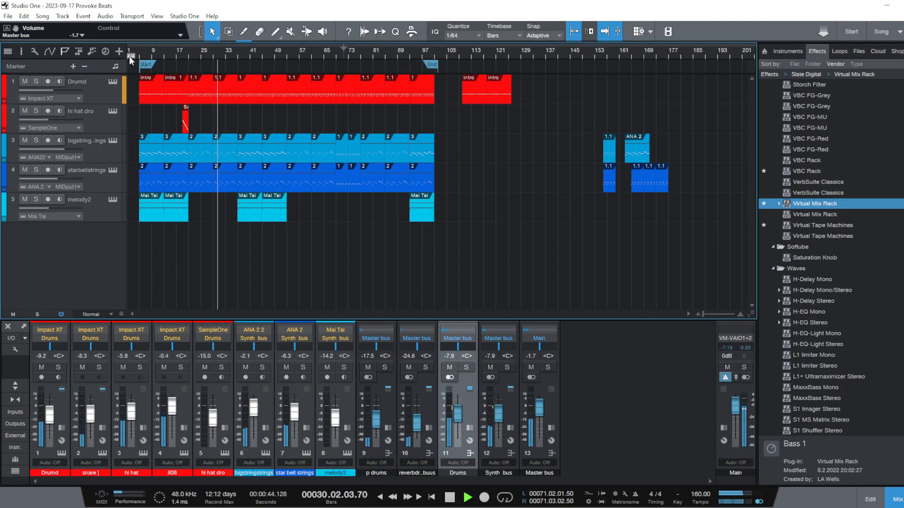
key("space")
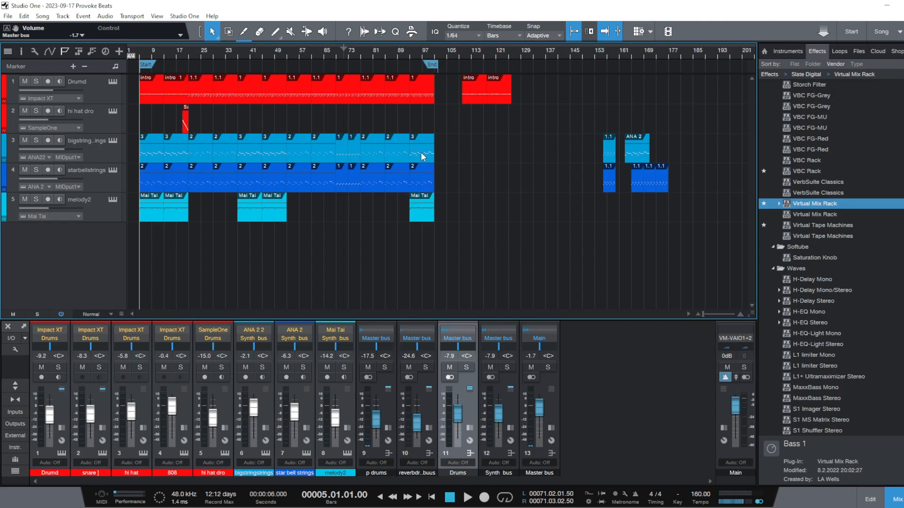
key("space")
key("space")
left_click(42, 17)
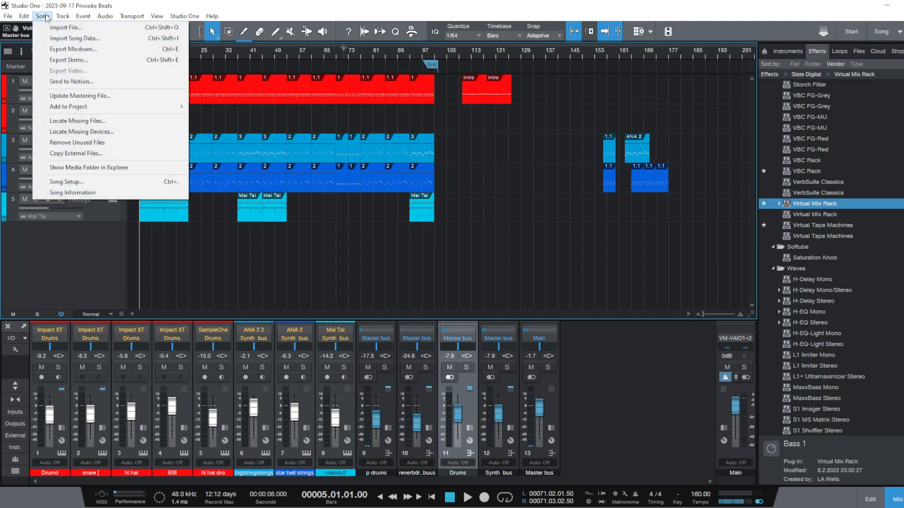
mouse_move(116, 105)
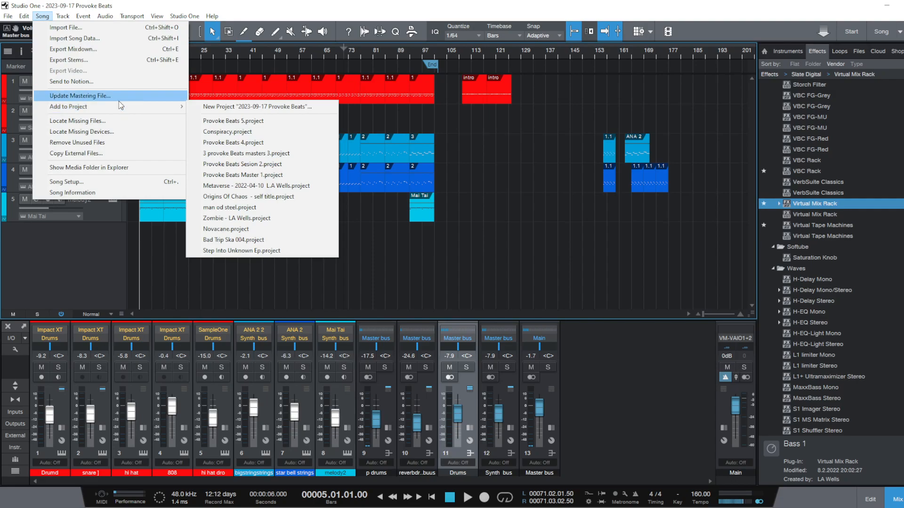
left_click(216, 111)
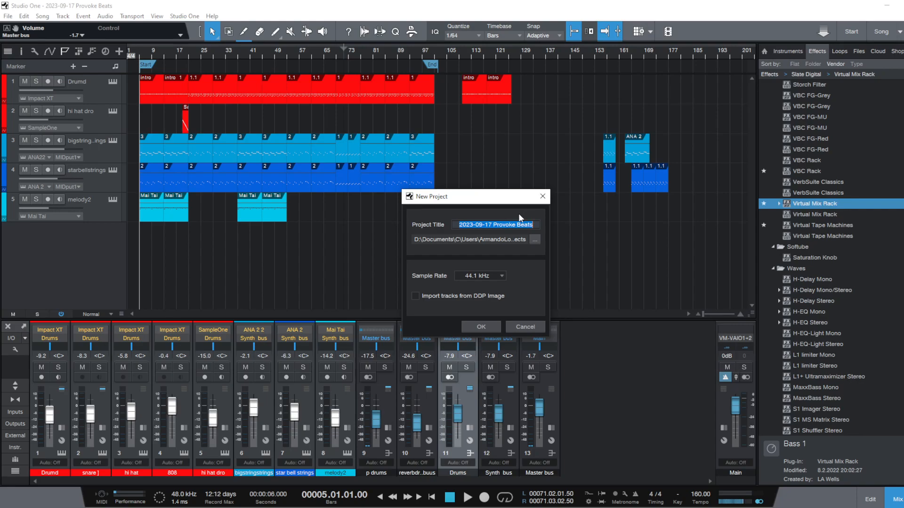
left_click(541, 200)
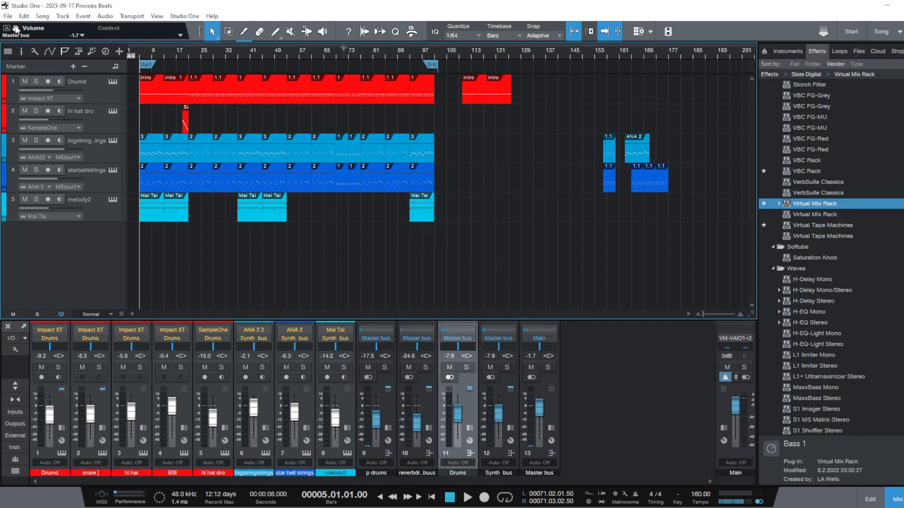
Play the arrangement briefly from about bar 12 and stop it
left_click(163, 55)
key("space")
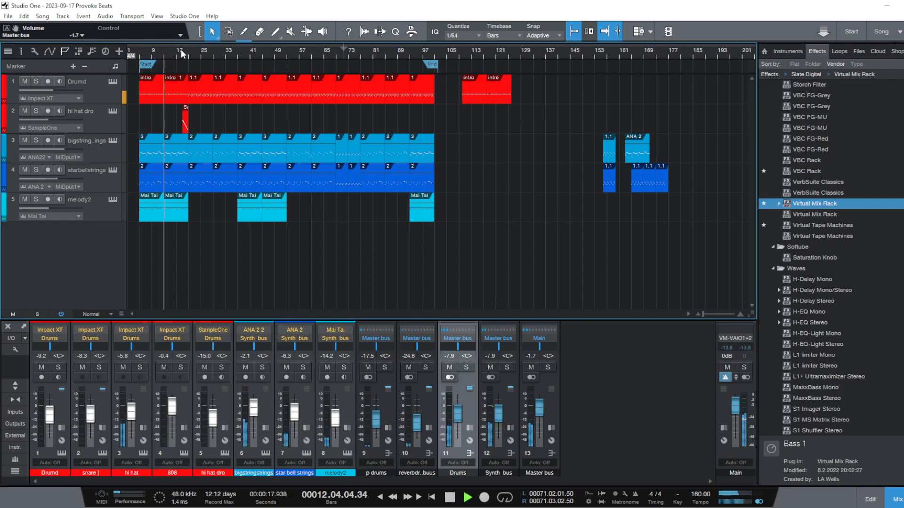
key("space")
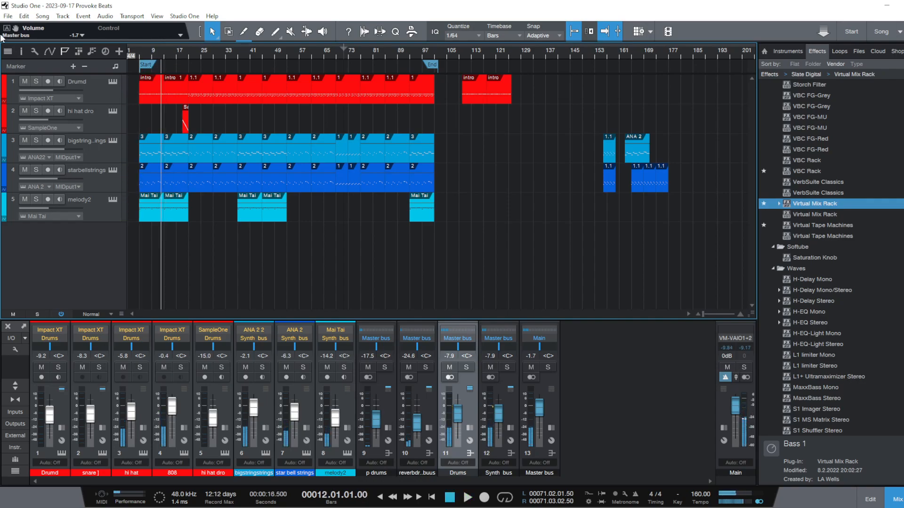
Rename the song as Lessons
left_click(8, 16)
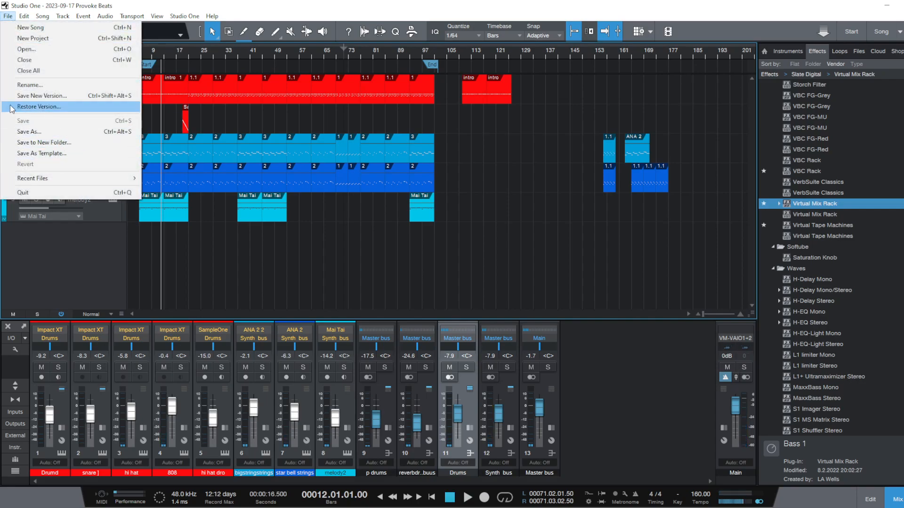
left_click(43, 16)
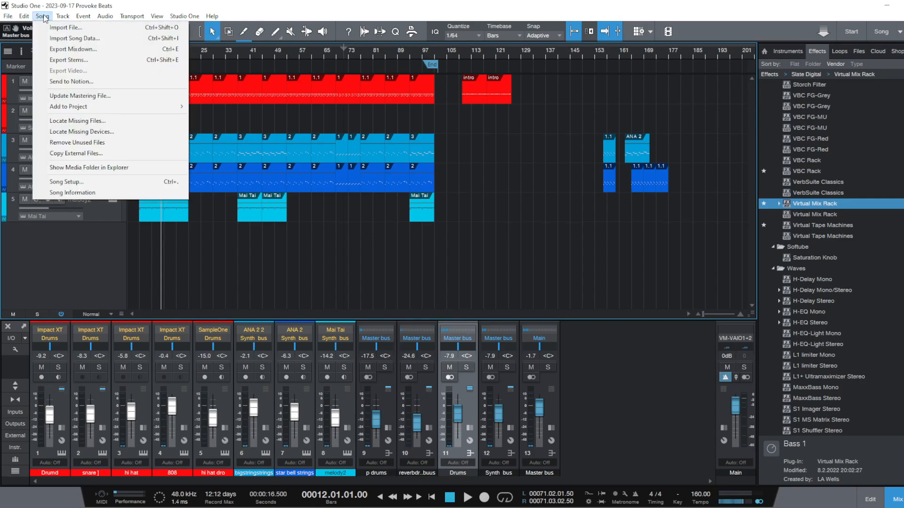
left_click(24, 16)
left_click(8, 16)
left_click(43, 87)
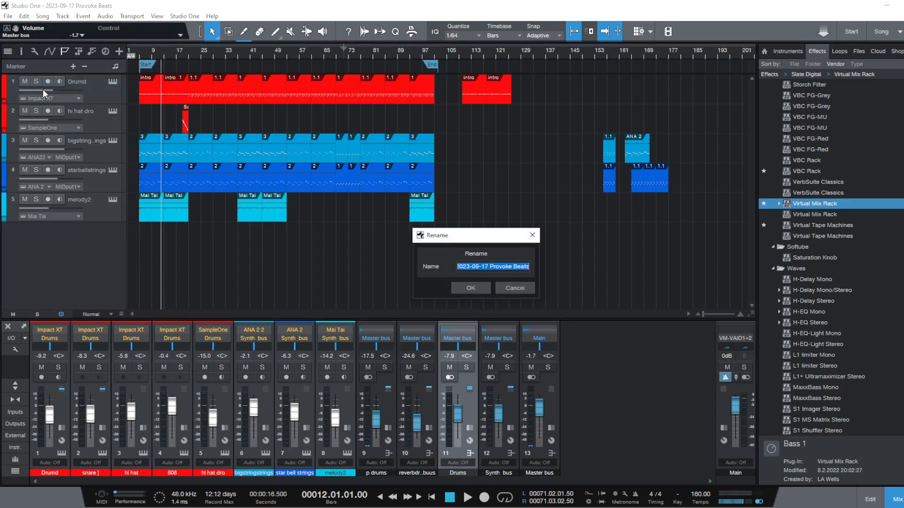
type("Lessons")
key("Return")
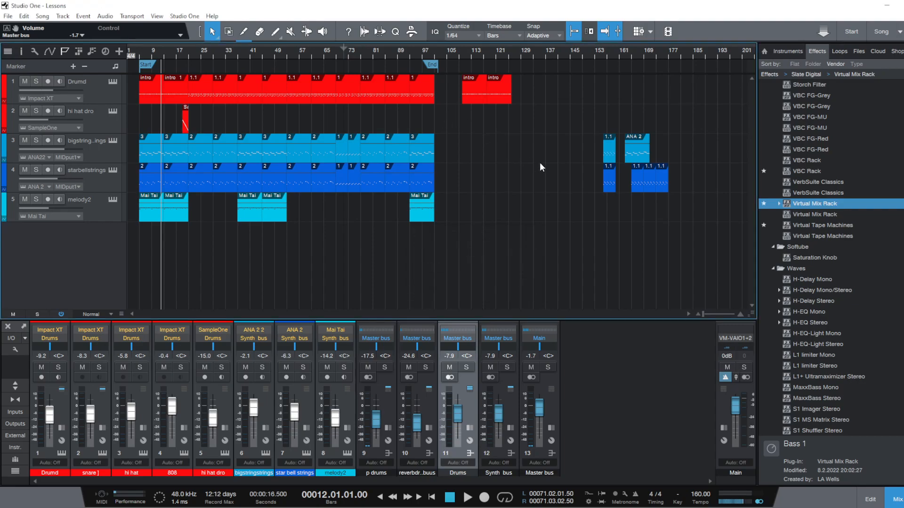
Add the song to a new mastering project titled Lessons with a 44.1 kHz sample rate
left_click(8, 16)
mouse_move(20, 18)
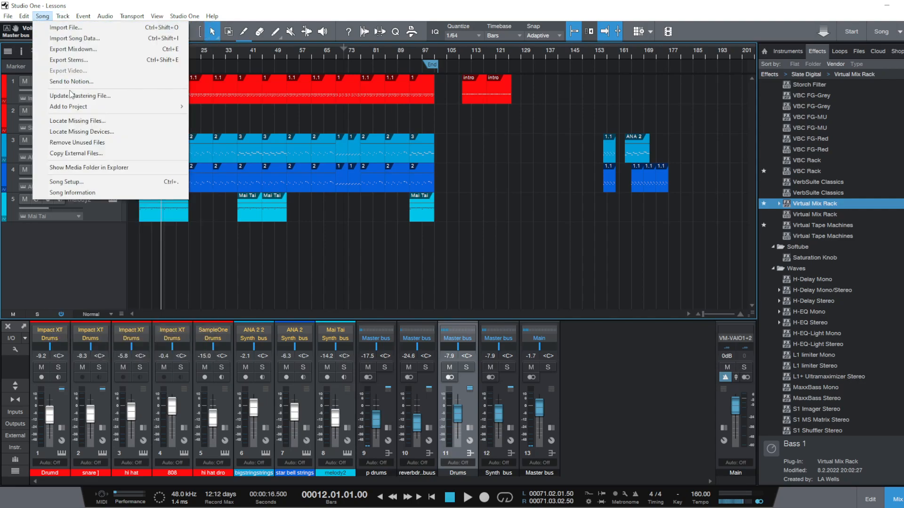
mouse_move(90, 114)
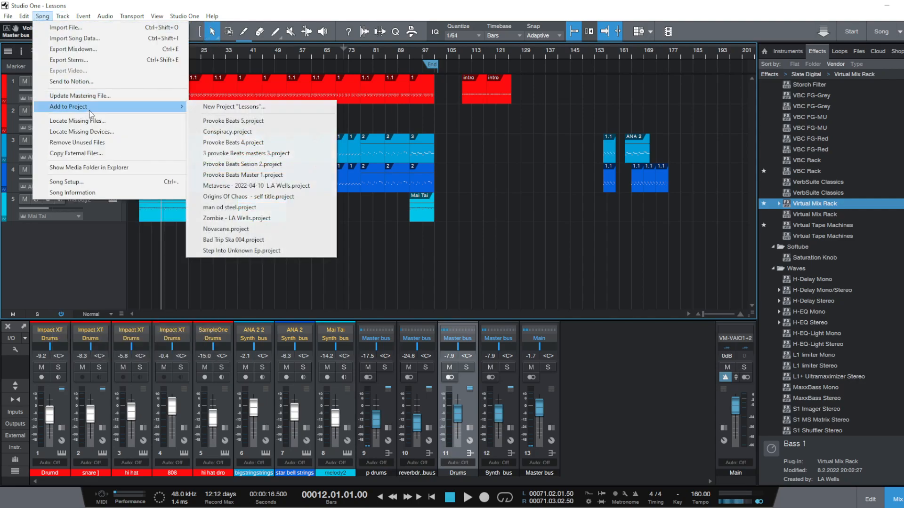
left_click(281, 107)
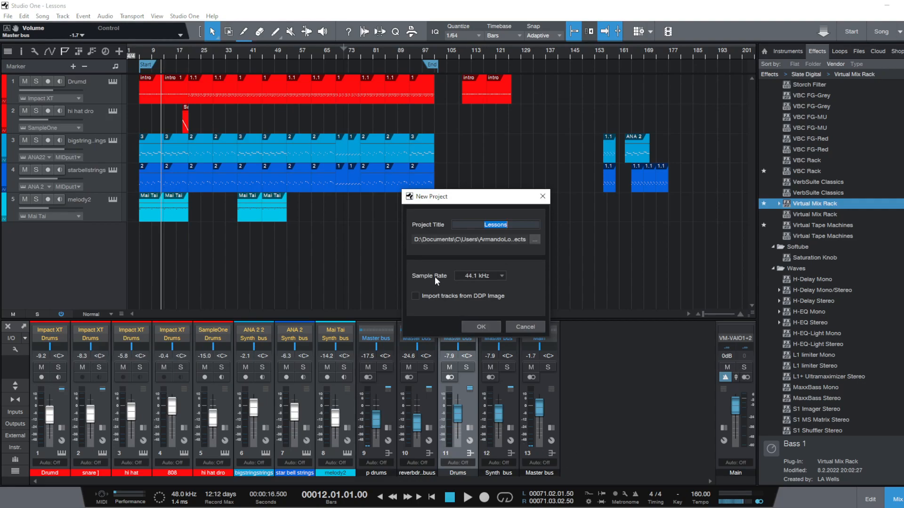
left_click(490, 327)
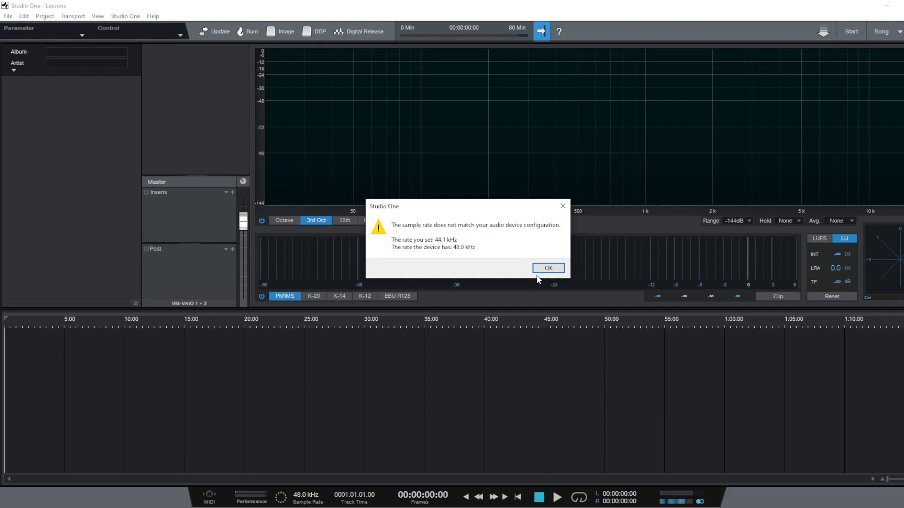
left_click(546, 268)
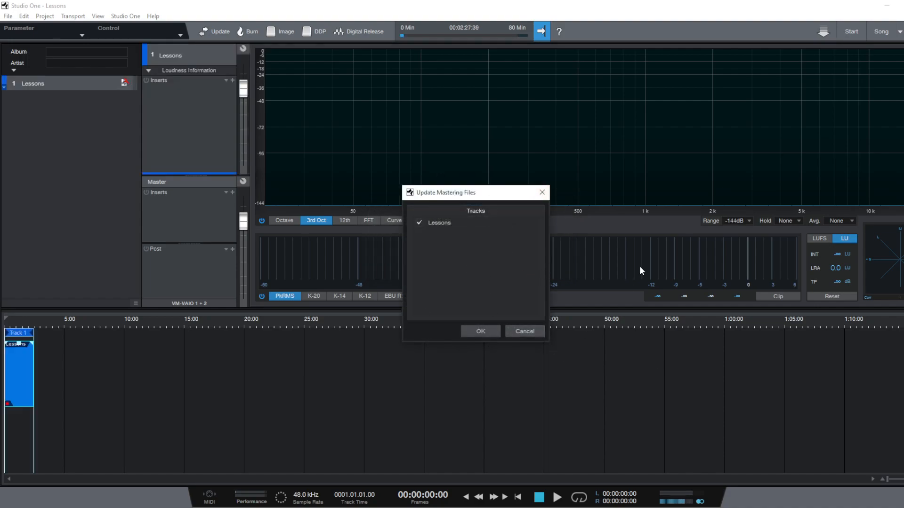
Update the mastering file for the Lessons track
left_click(492, 332)
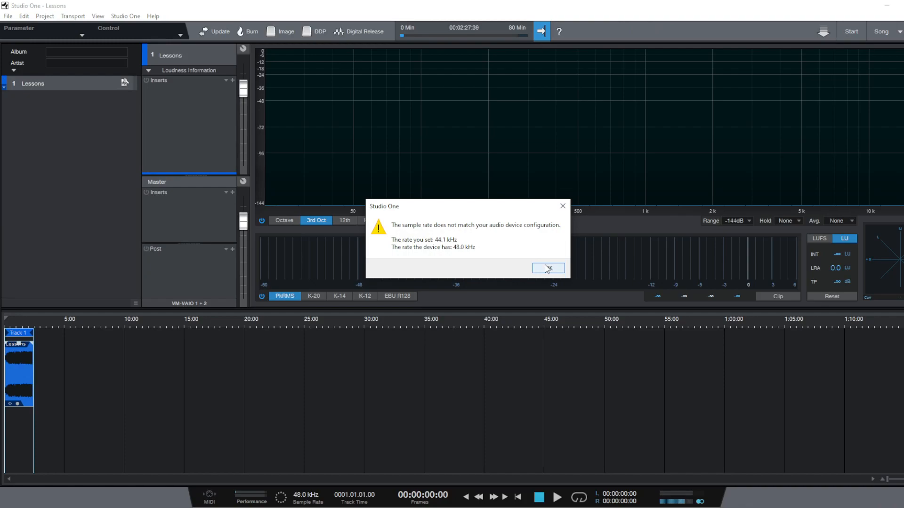
left_click(549, 269)
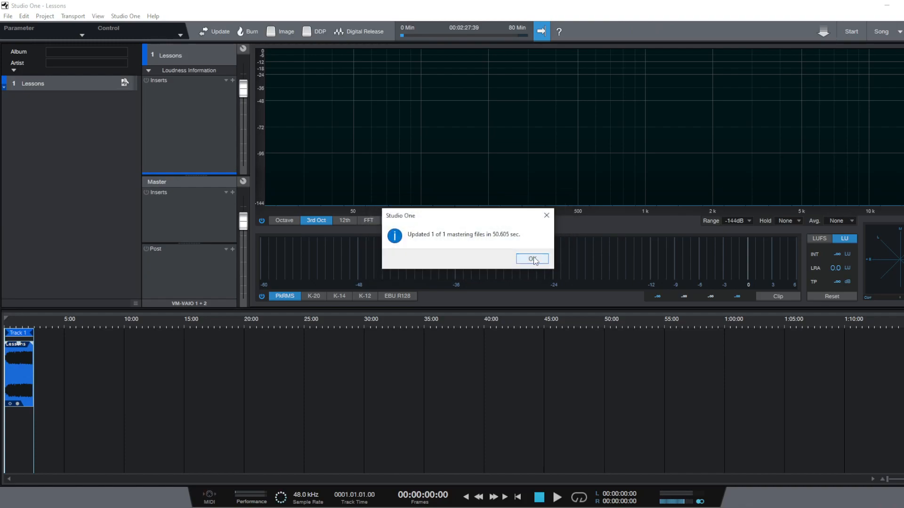
left_click(534, 259)
Set the artist to Provoke Beats for both the Lessons track and the album
left_click_drag(76, 323, 527, 361)
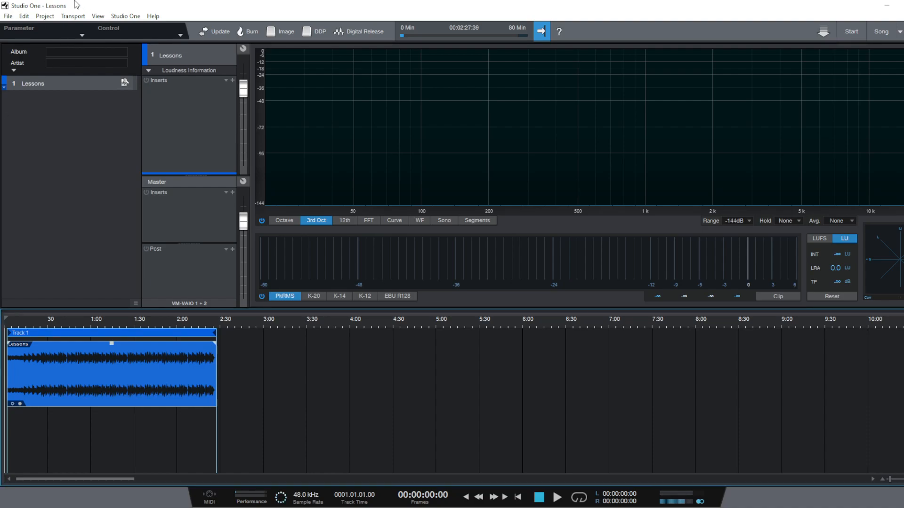
left_click(4, 87)
left_click(104, 100)
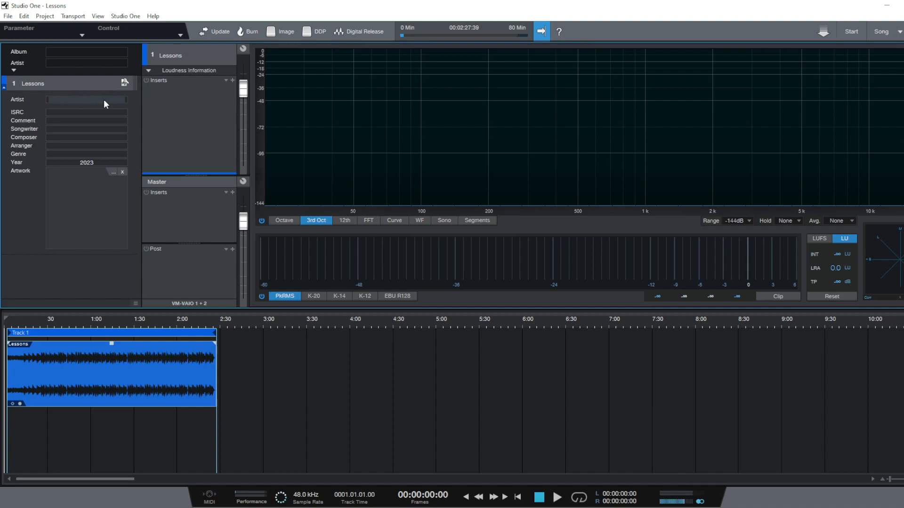
type("Provoke Beats")
left_click(78, 138)
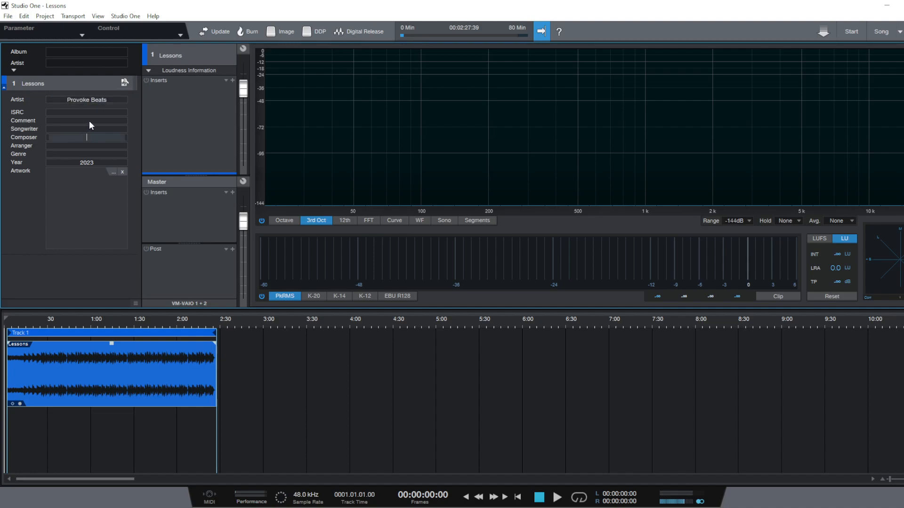
left_click(57, 63)
type("Provoke Beats")
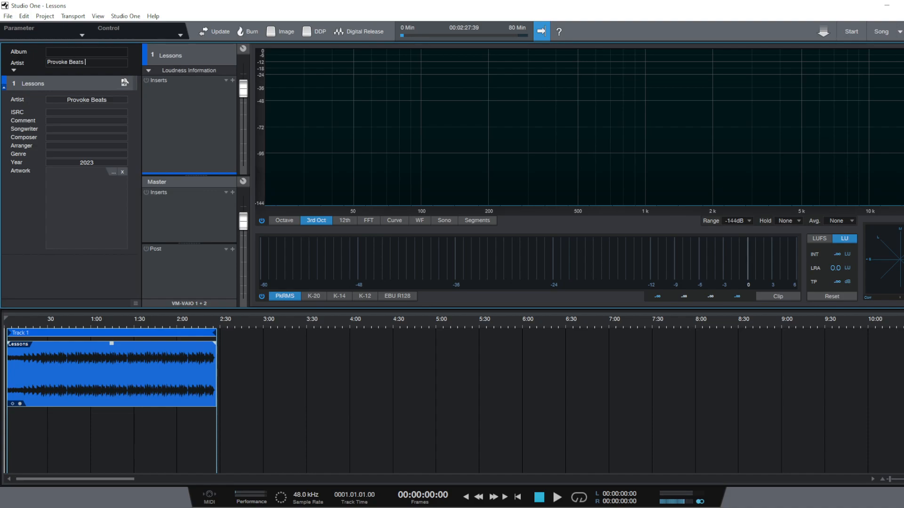
key("Return")
left_click(84, 131)
left_click(84, 137)
left_click(84, 128)
left_click(83, 120)
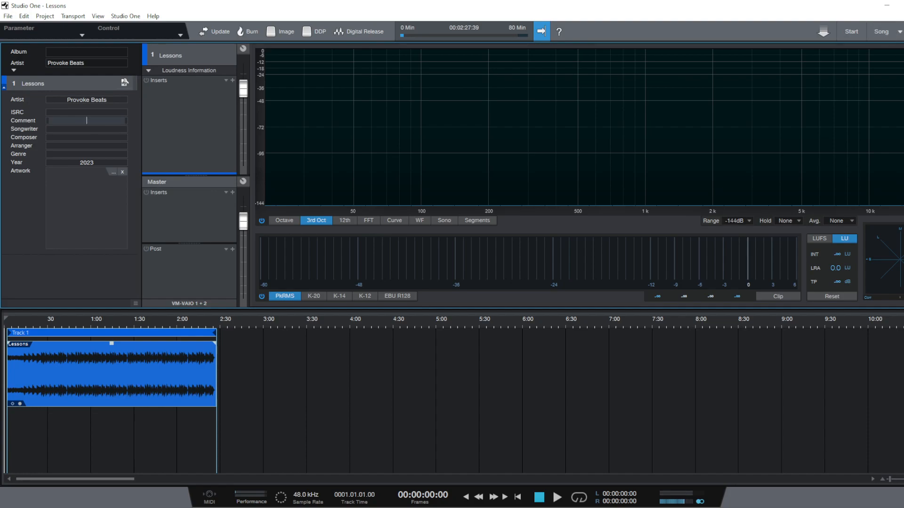
Return to the song and check the chord settings in the ANA 2 instrument on the big strings track
left_click(874, 26)
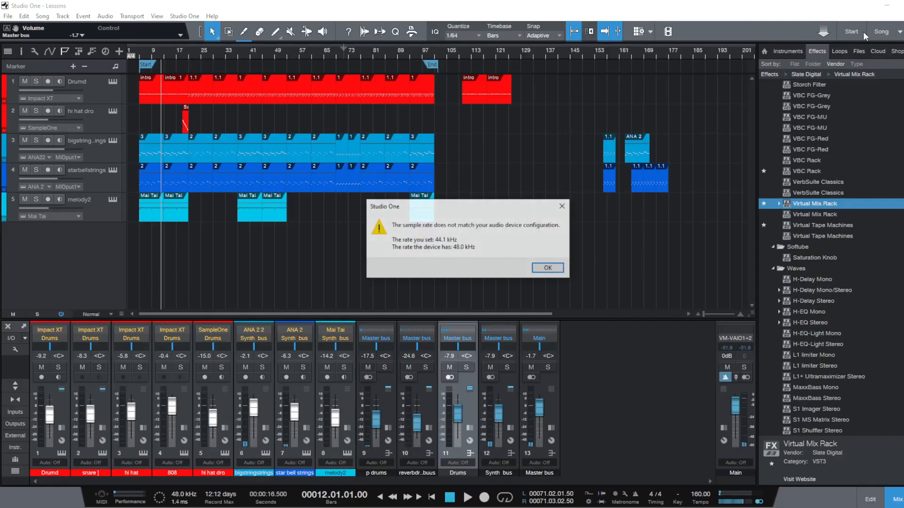
left_click(549, 268)
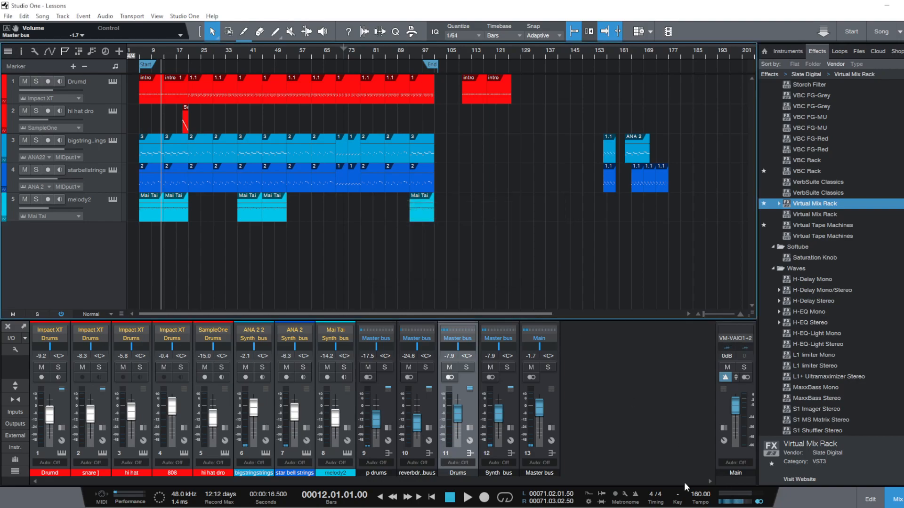
left_click(115, 140)
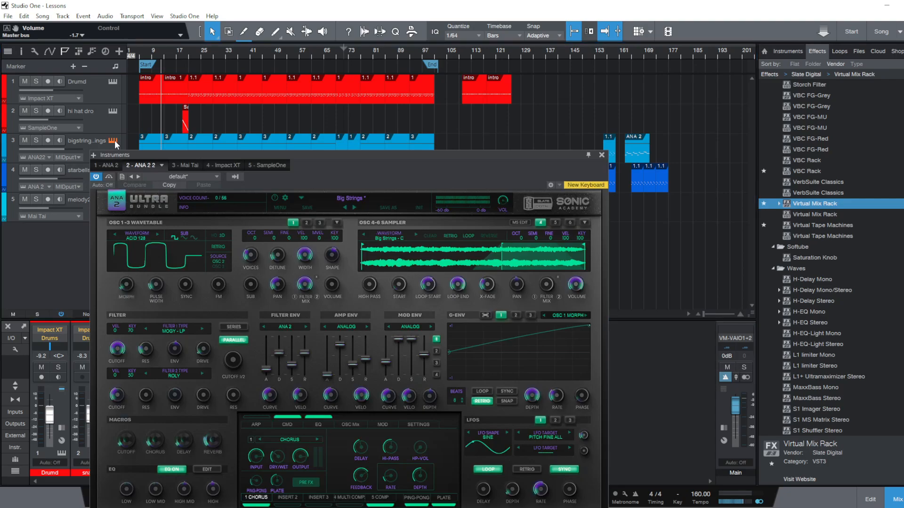
left_click_drag(425, 162, 370, 29)
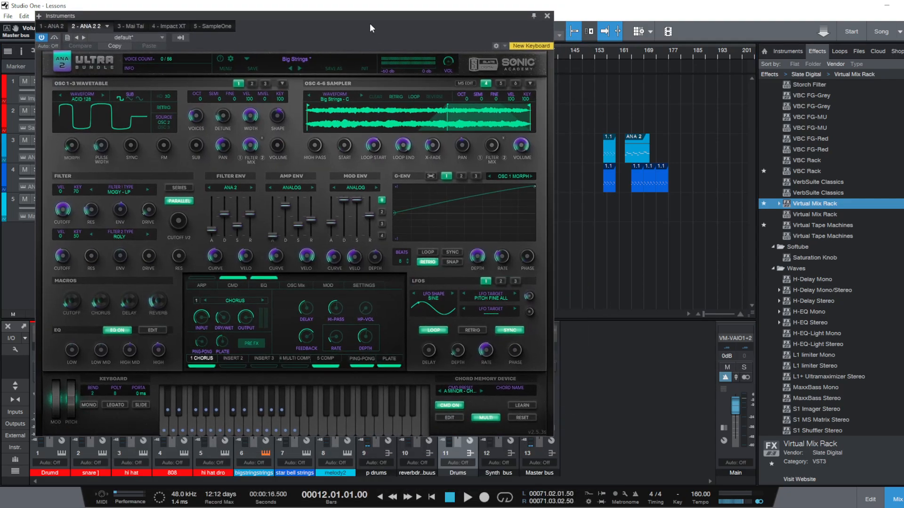
left_click(547, 15)
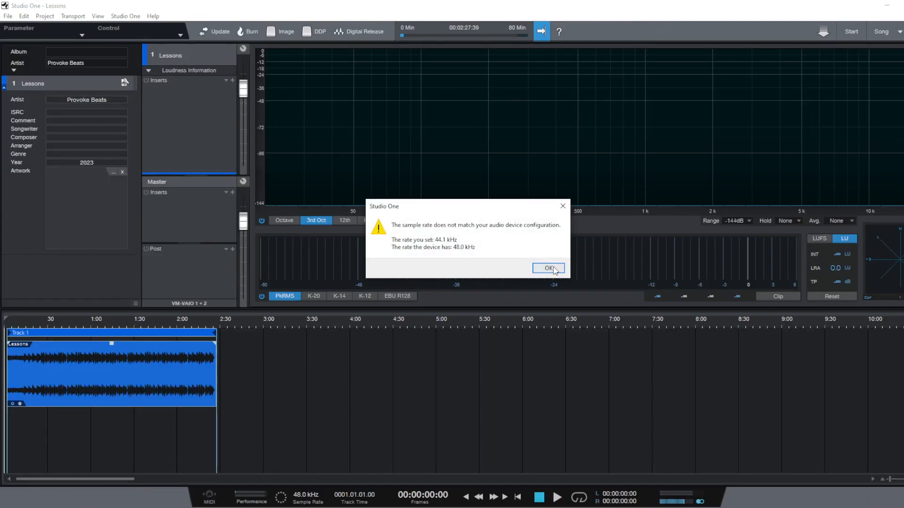
Enter Am 160BPM as the comment in the Lessons track's metadata on the project page
left_click(549, 269)
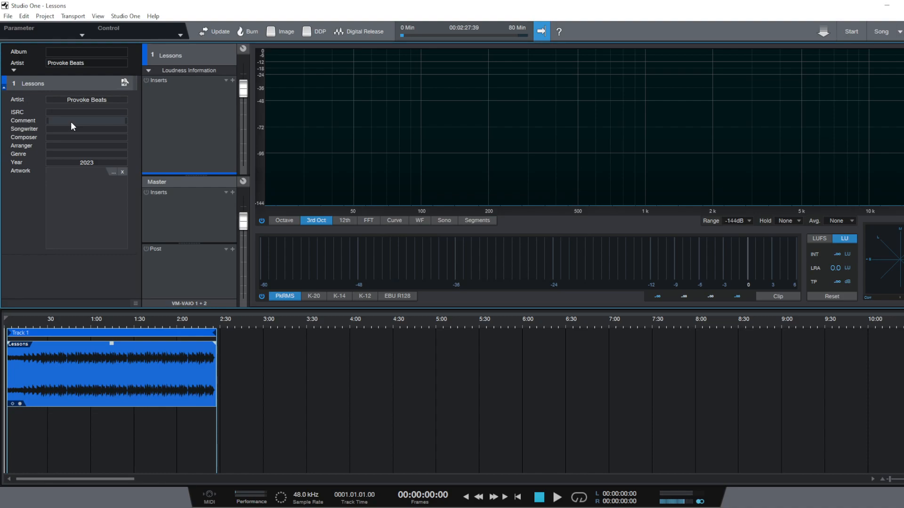
type("Am 160BPM")
left_click(82, 270)
Fill in the composer's and arranger's full names in the Lessons track's metadata
left_click(99, 138)
left_click(95, 130)
left_click(84, 137)
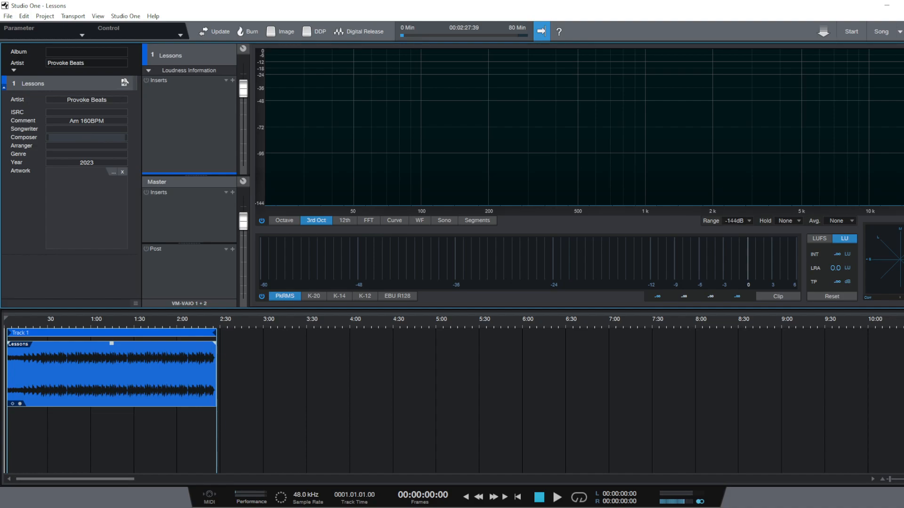
type("a")
type("a")
type("A")
type("rmando Lop")
type("ez")
key("Return")
left_click(73, 145)
Set the Lessons track's genre to "Trap , Hip Hop" and collapse its metadata
left_click(107, 160)
left_click(104, 155)
type("Tra")
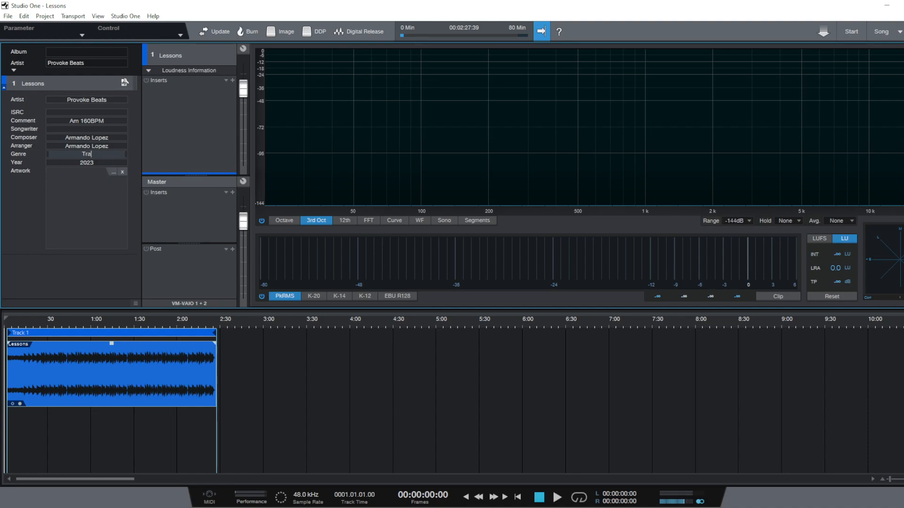
type("p , Hip Hop")
left_click_drag(115, 155, 7, 226)
left_click(22, 227)
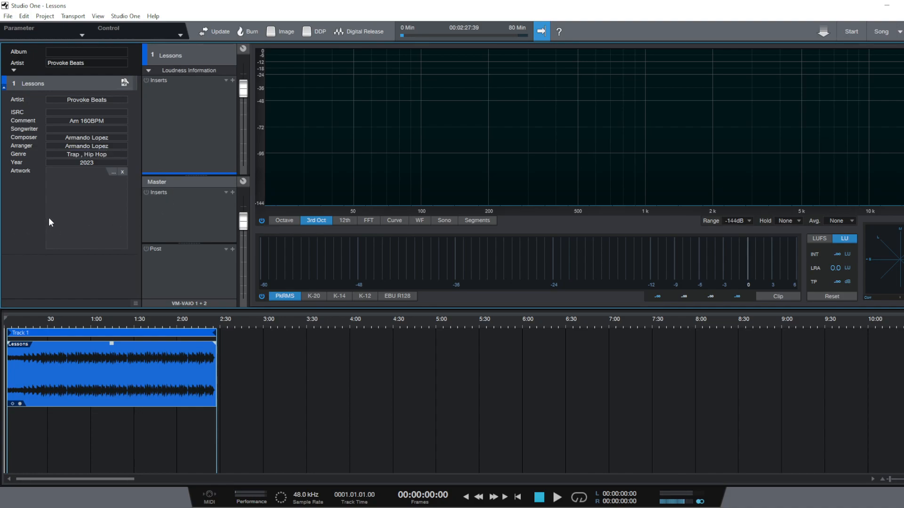
left_click(14, 86)
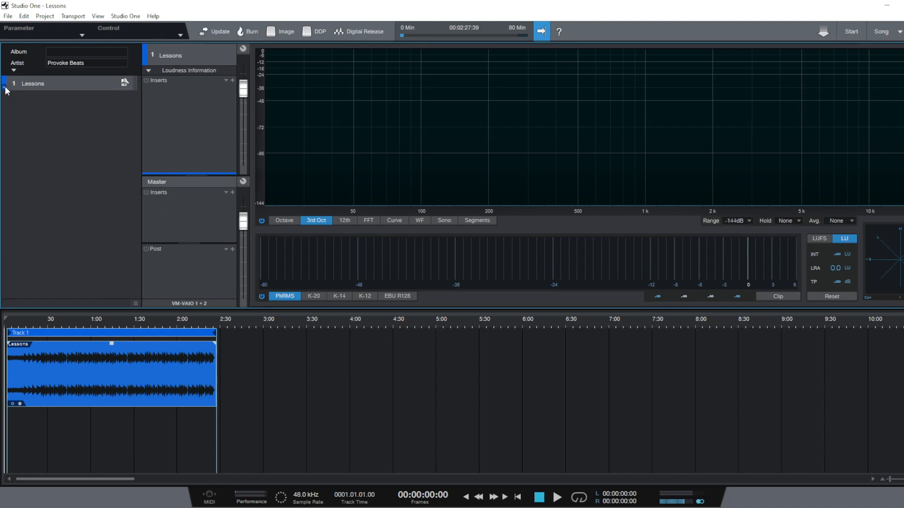
Start playback of the Lessons track at about 21 seconds and insert the H-EQ Stereo plug-in on it
left_click(19, 327)
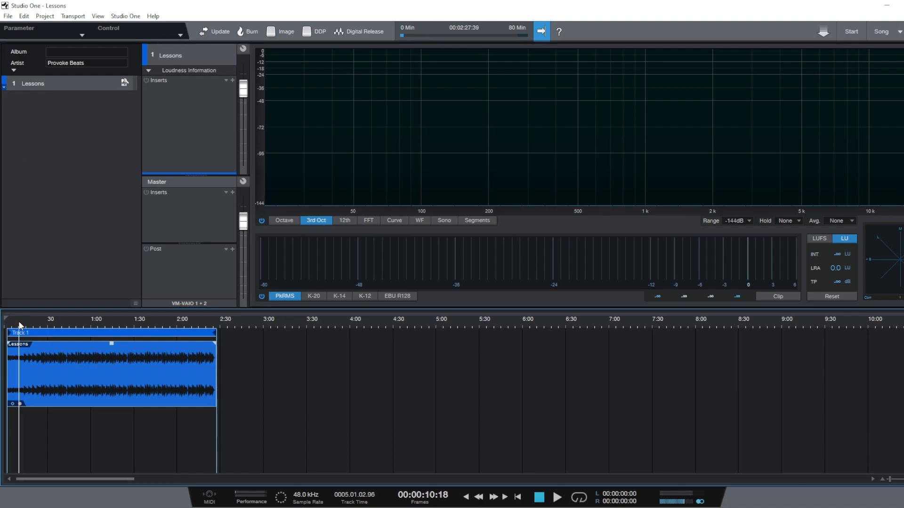
left_click(35, 317)
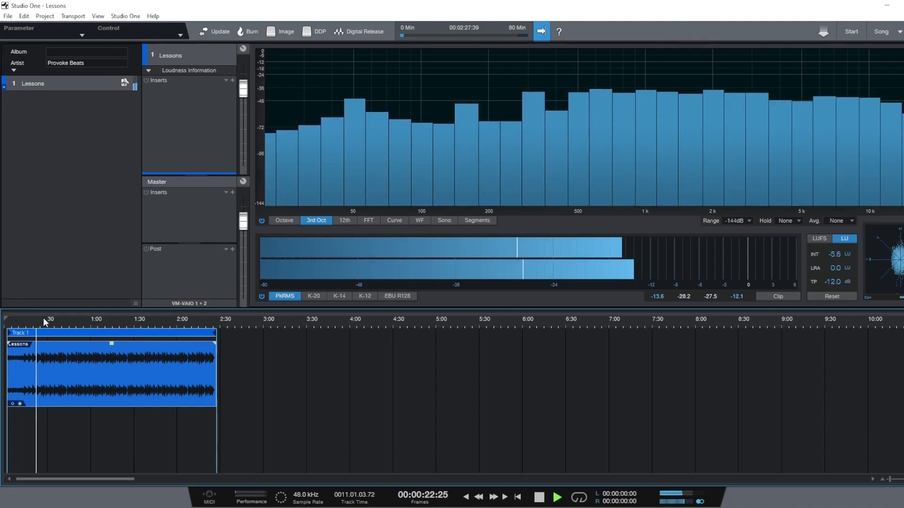
left_click(232, 80)
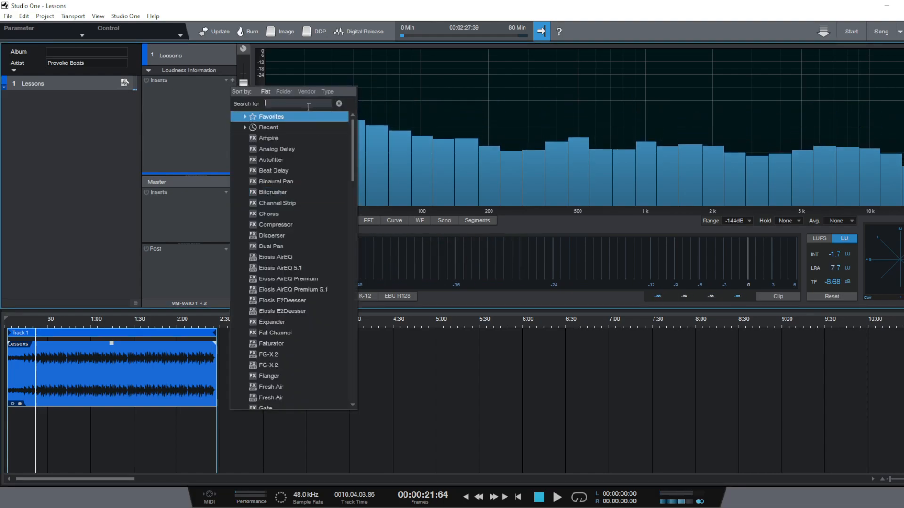
type("eq")
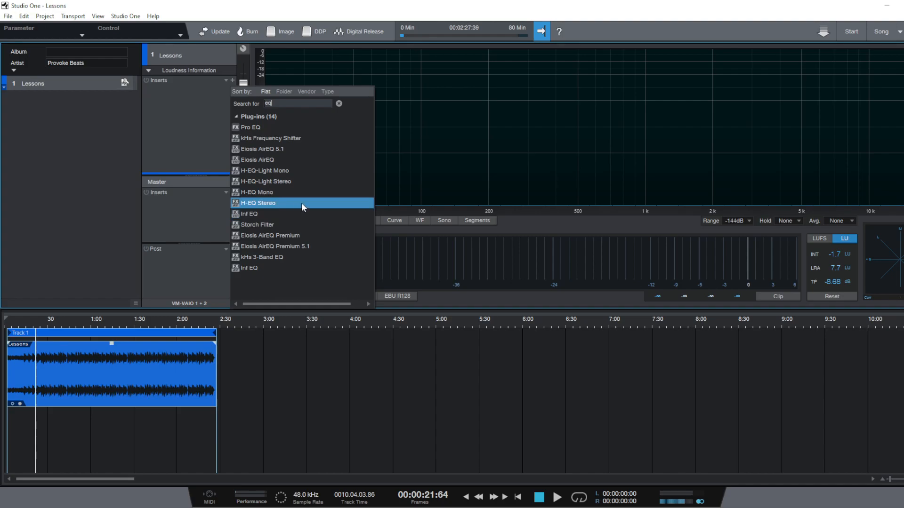
left_click(302, 203)
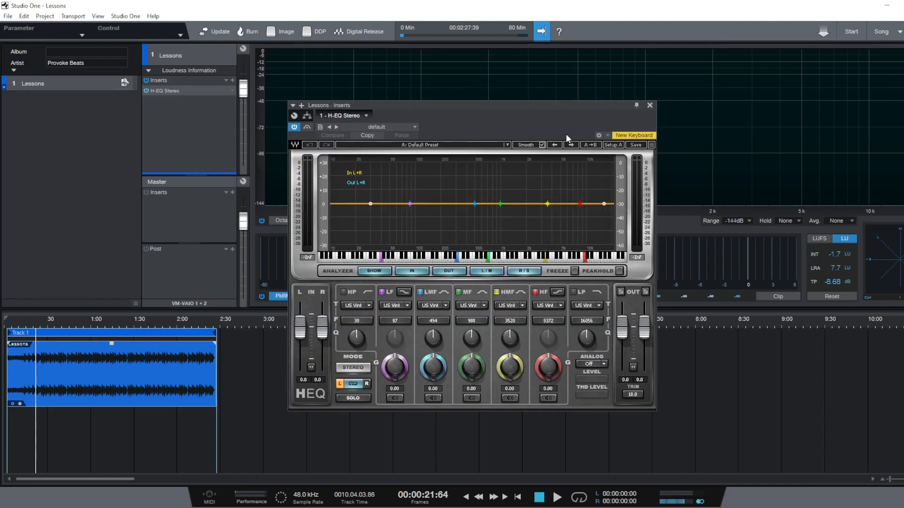
left_click_drag(471, 124, 399, 101)
Solo the HMF band at 3566 Hz during playback and raise its gain to 4.20 dB
key("space")
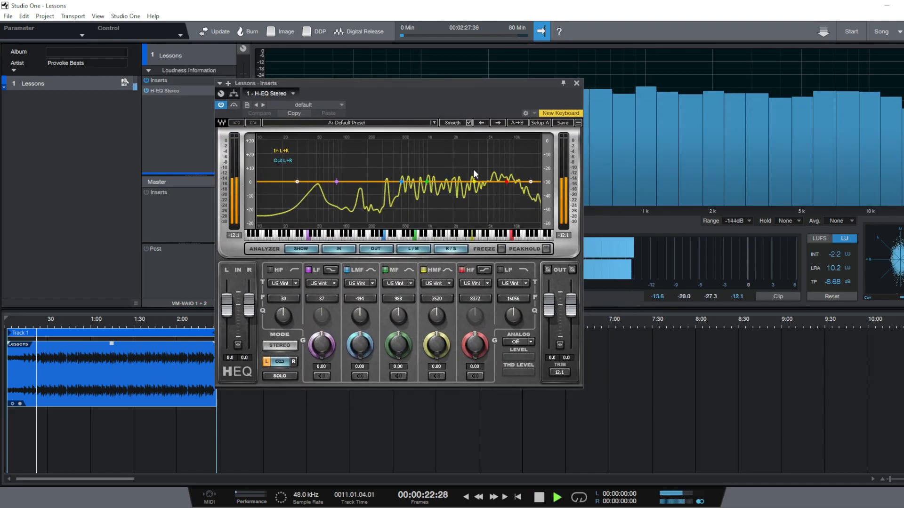
left_click(473, 182)
left_click_drag(473, 183, 474, 185)
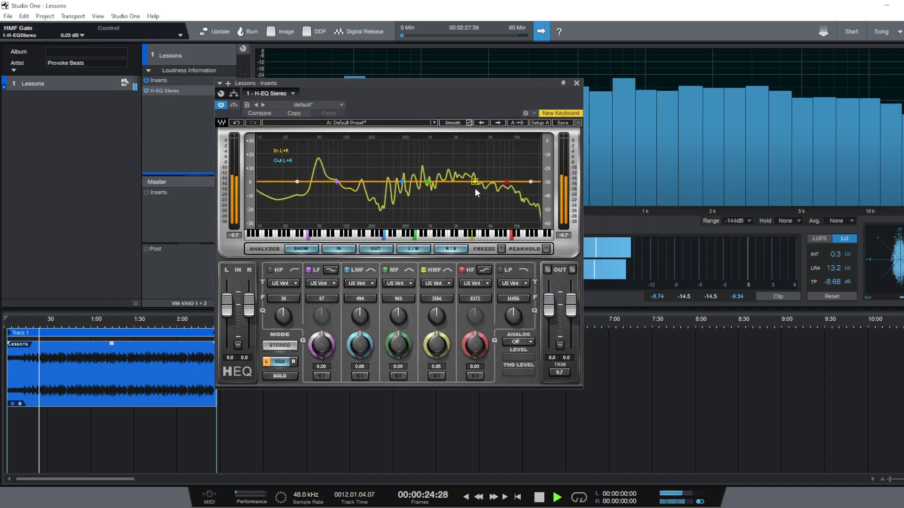
left_click(437, 376)
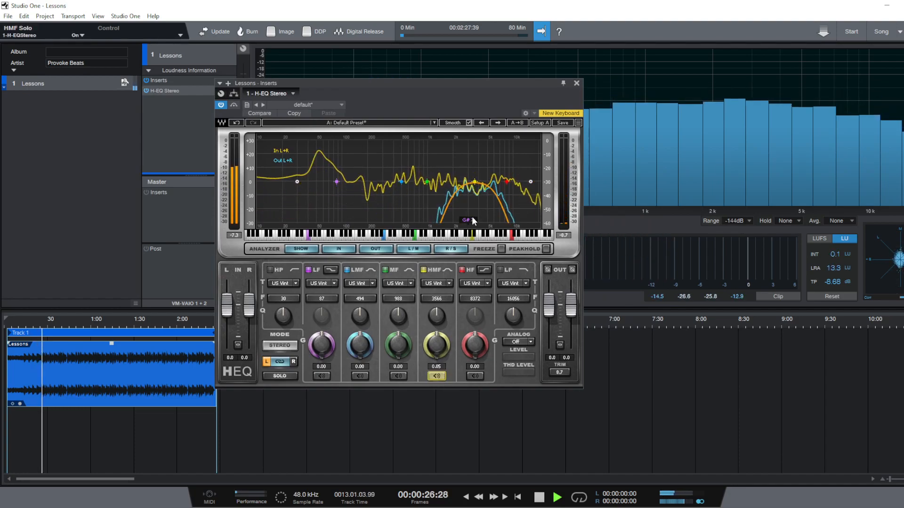
key("space")
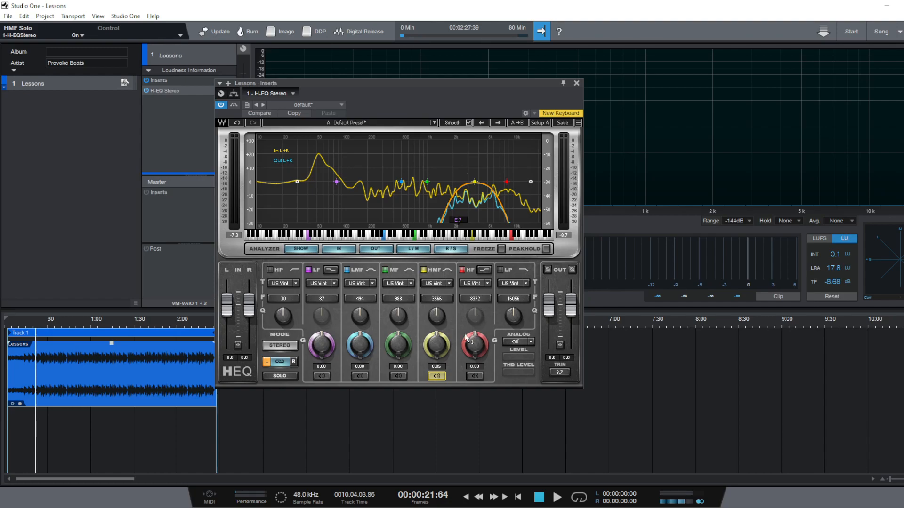
left_click_drag(442, 352, 443, 331)
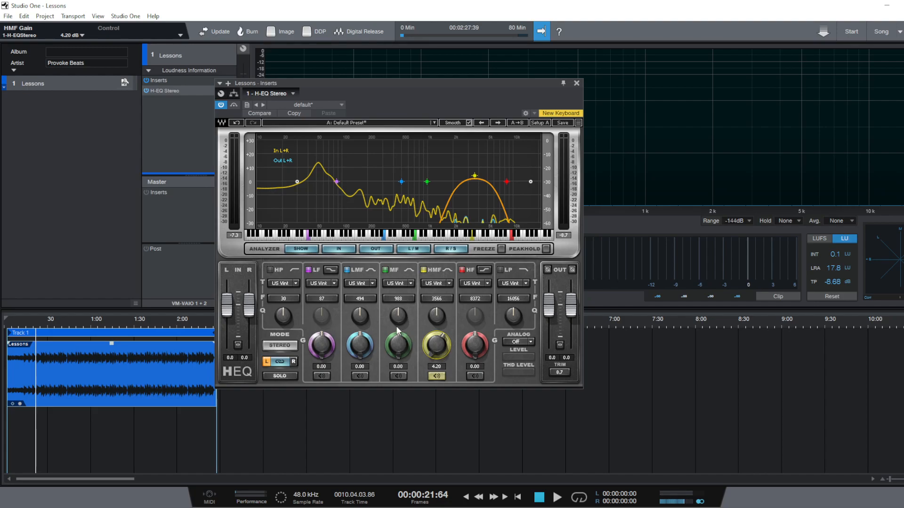
Switch the HF and LF bands to peak shape, set the HMF and MF types to Digital 1 and the LF type to Digital 2
left_click(482, 270)
left_click(484, 271)
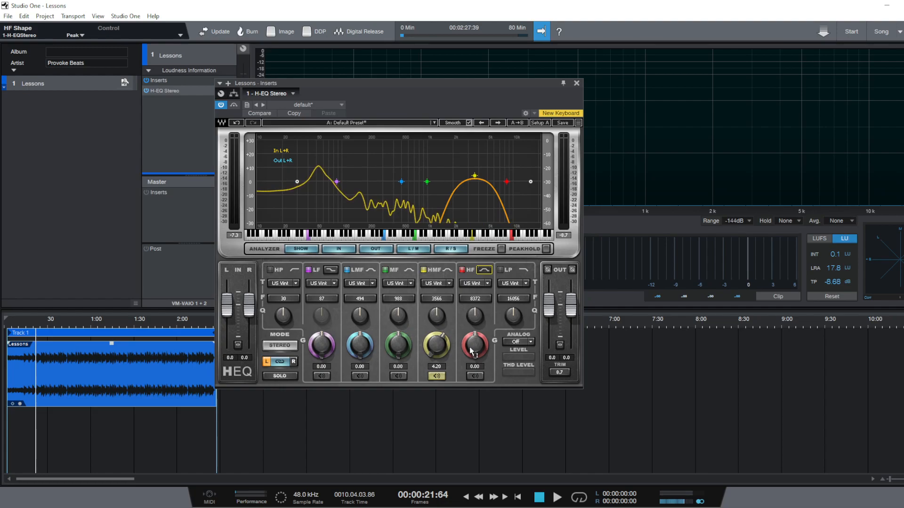
left_click(448, 284)
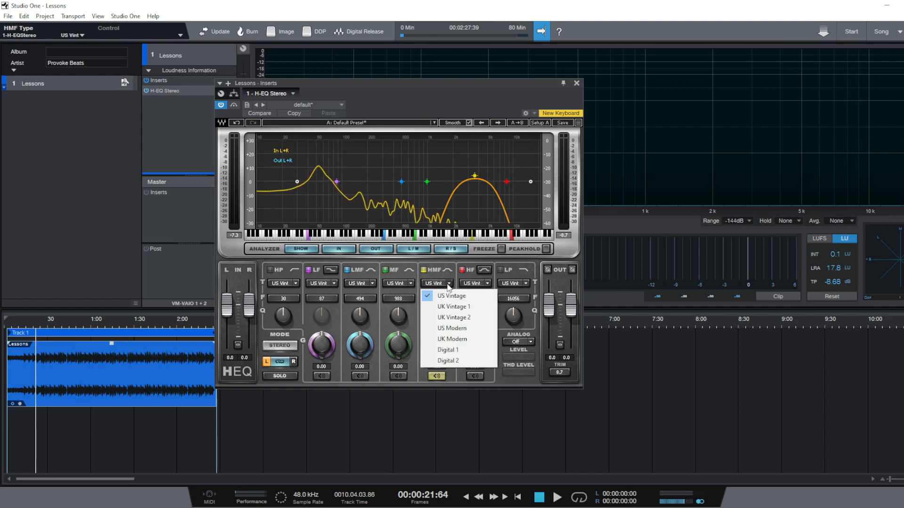
left_click(448, 350)
left_click(411, 283)
left_click(429, 352)
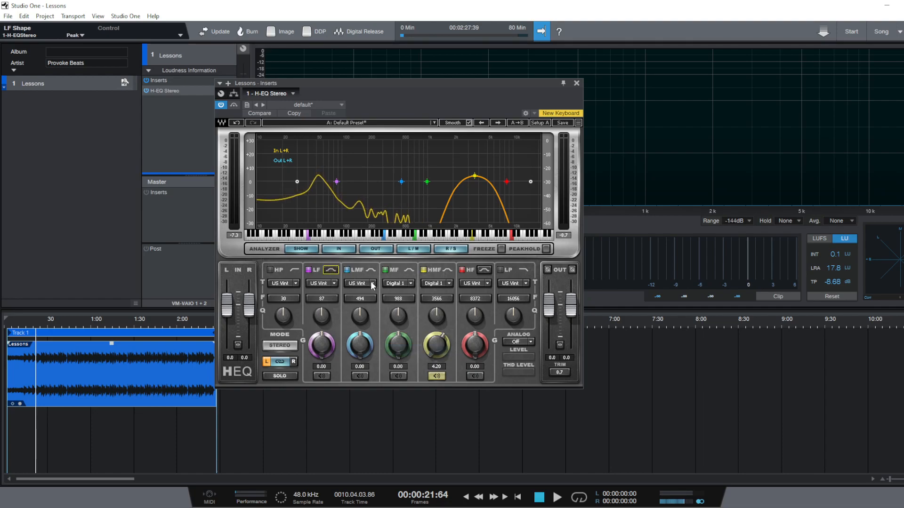
left_click(334, 283)
left_click(329, 409)
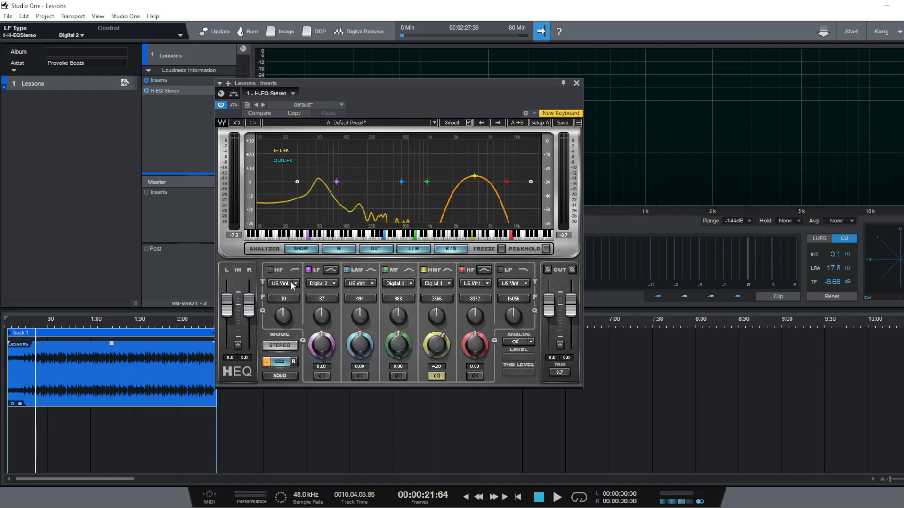
Unsolo the HMF band, set it to 3397 Hz with 0.55 dB gain, and play the track
left_click(438, 376)
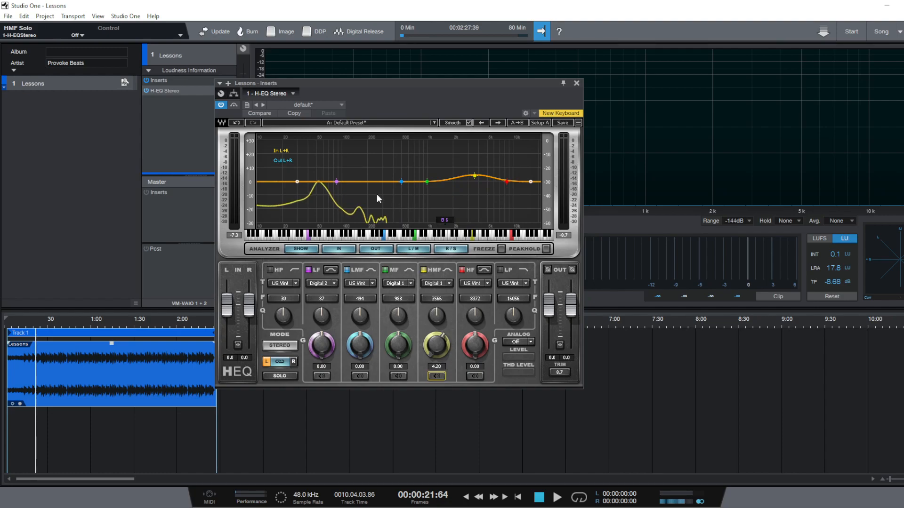
left_click_drag(474, 176, 474, 179)
key("space")
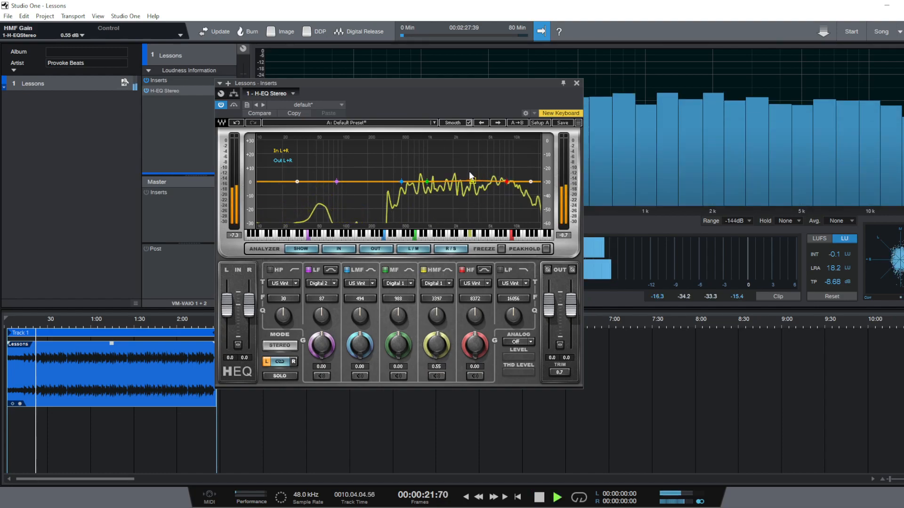
Enable the high-pass filter, solo the LF band, and lower the high-pass Q and its frequency to 16 Hz
left_click(271, 269)
left_click(322, 375)
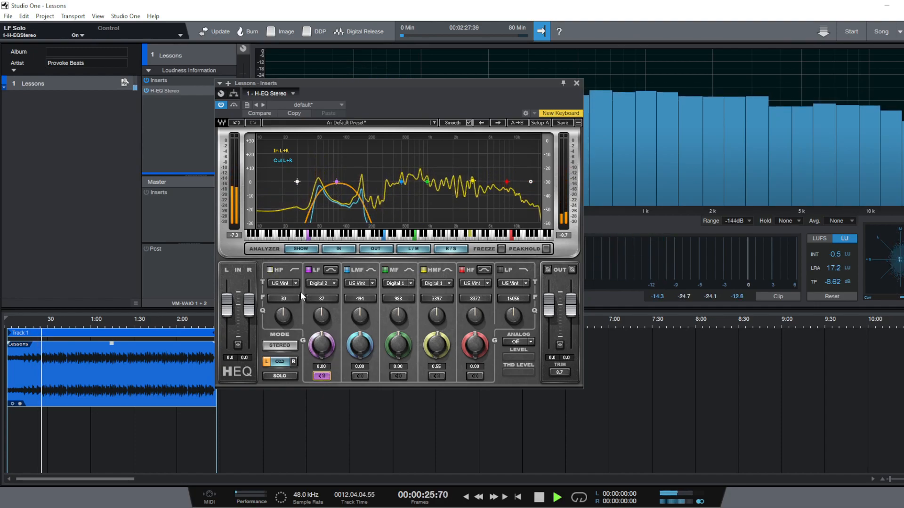
scroll(284, 314, "down", 3)
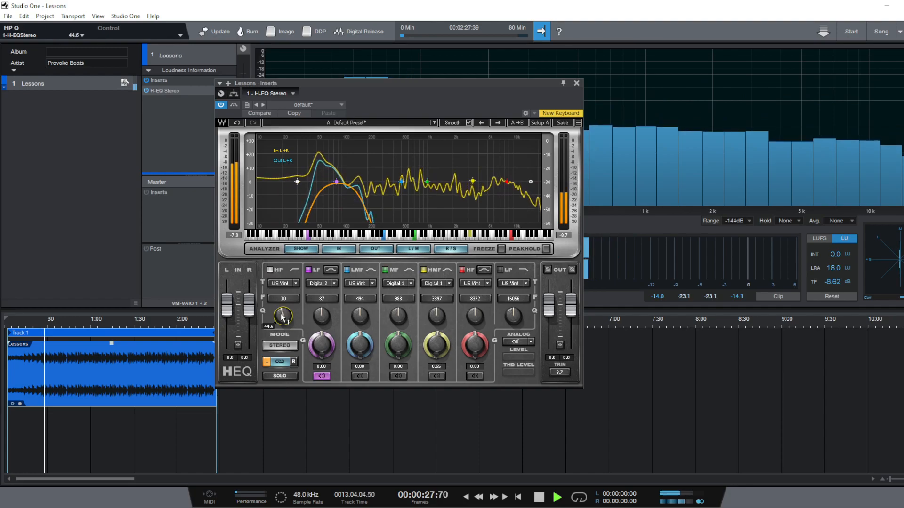
scroll(285, 299, "down", 10)
scroll(285, 299, "down", 3)
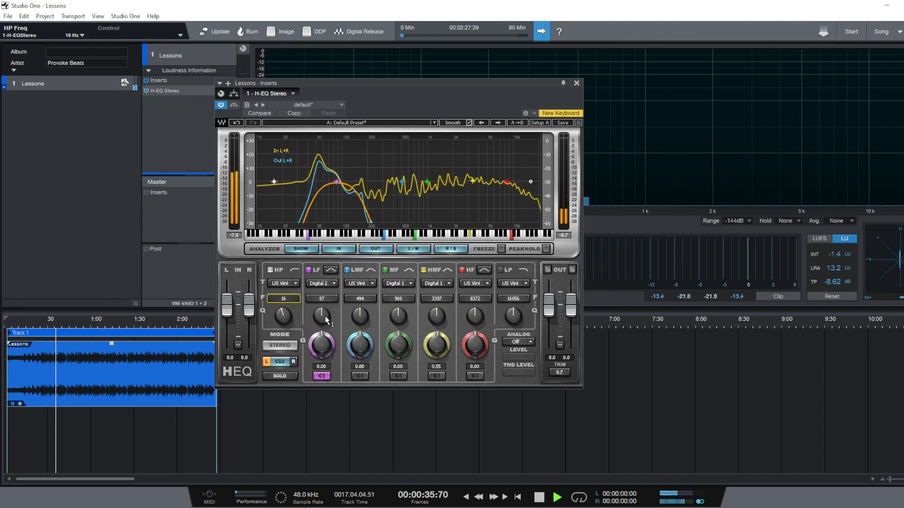
Boost the soloed LF band's gain to 14.85 dB, lower its Q, and sweep its frequency from 56 to 86 Hz
left_click_drag(319, 352, 331, 338)
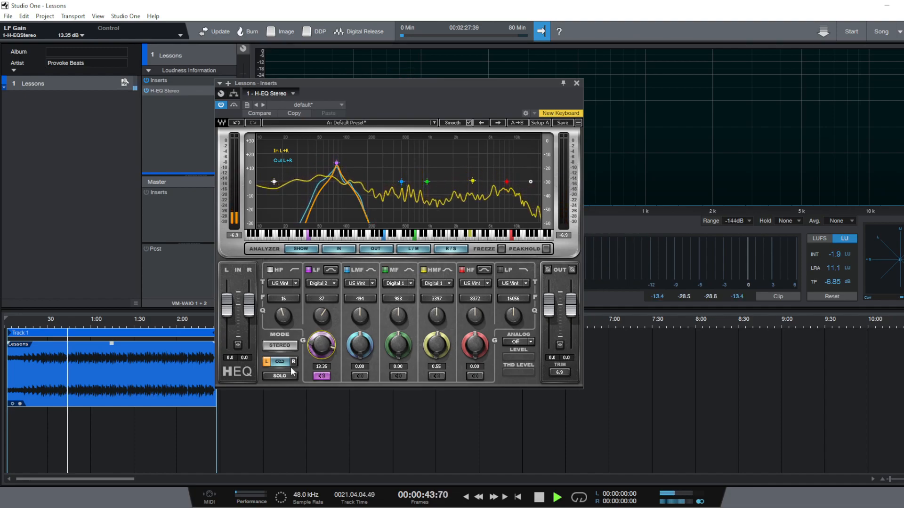
left_click_drag(325, 349, 324, 303)
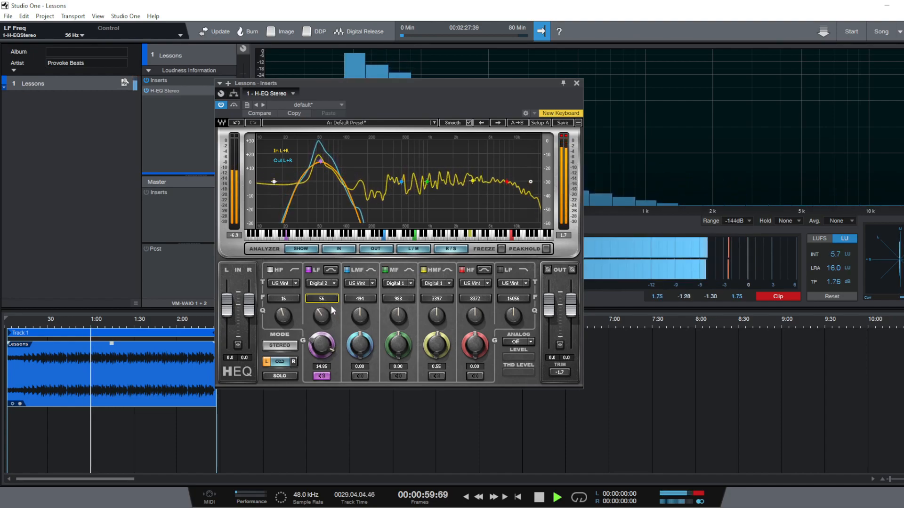
scroll(317, 297, "up", 1)
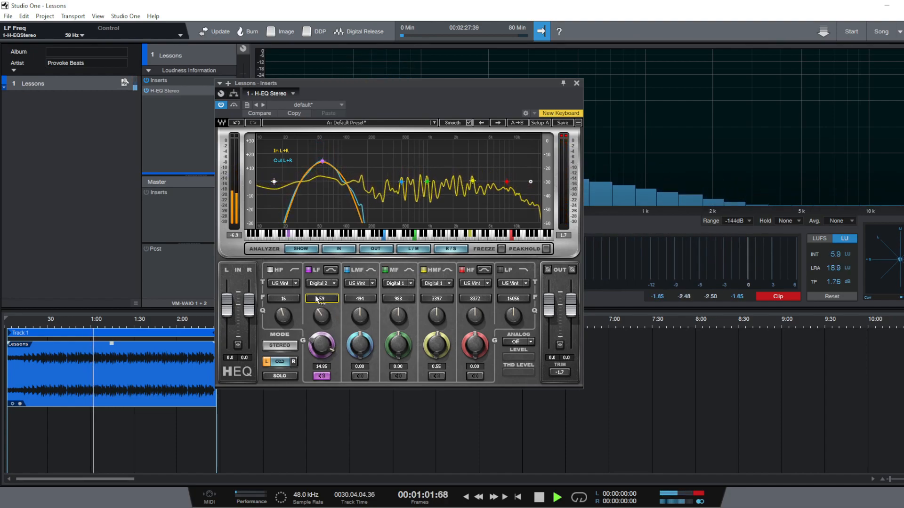
scroll(317, 299, "up", 3)
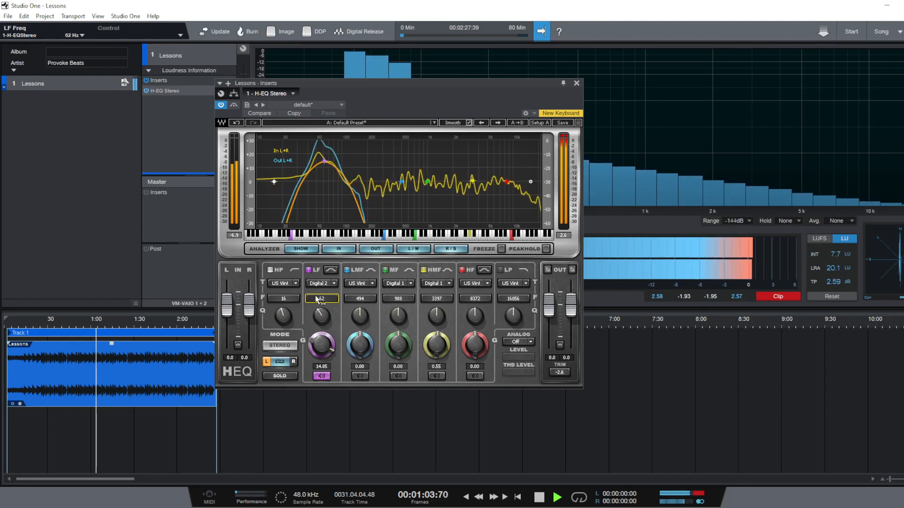
scroll(316, 299, "up", 1)
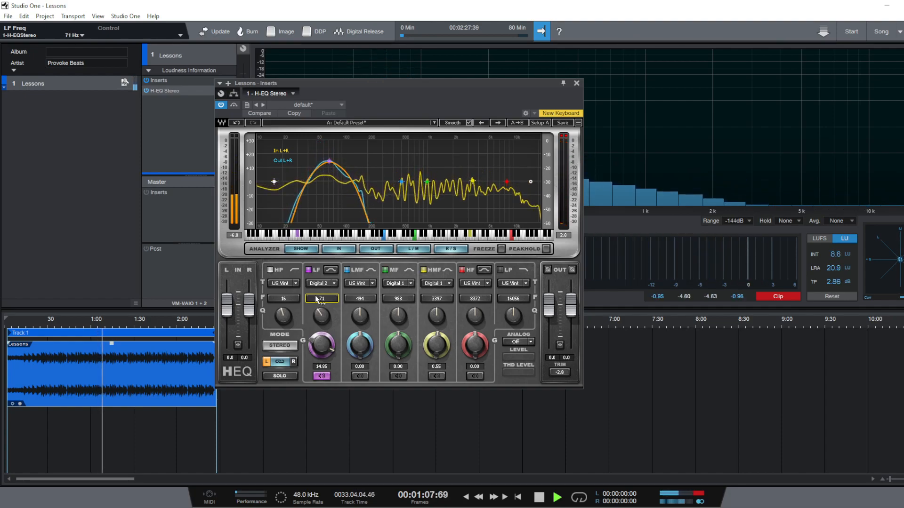
scroll(317, 299, "up", 6)
scroll(319, 300, "up", 11)
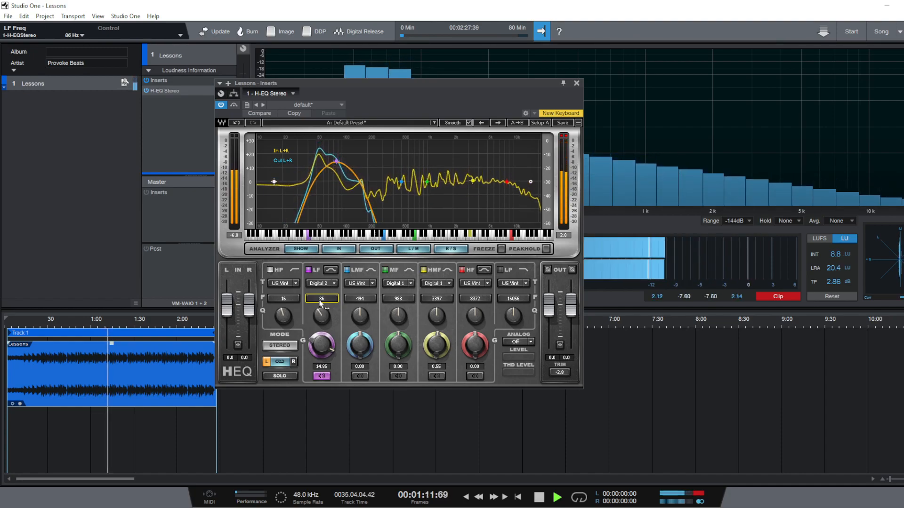
Sweep the boosted LF band's frequency up to 112 Hz and back down to 58 Hz during playback
scroll(319, 300, "down", 3)
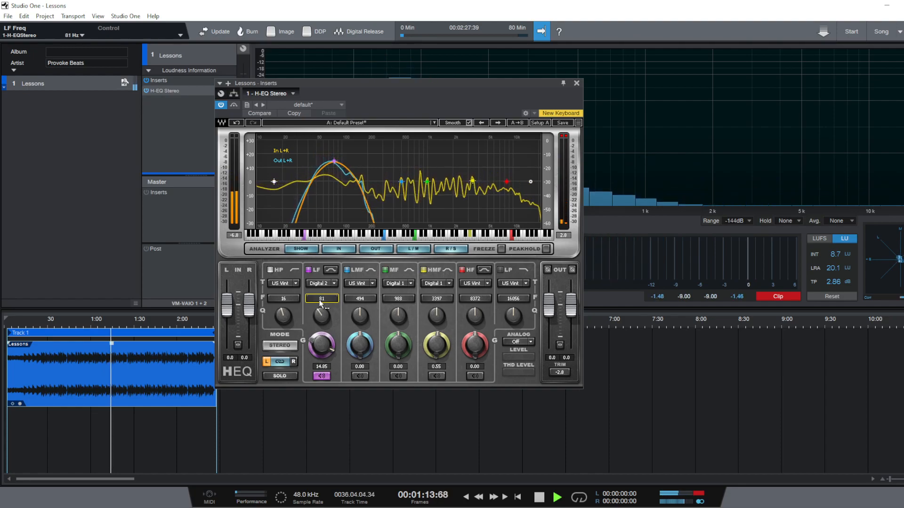
scroll(319, 300, "down", 2)
scroll(319, 300, "up", 1)
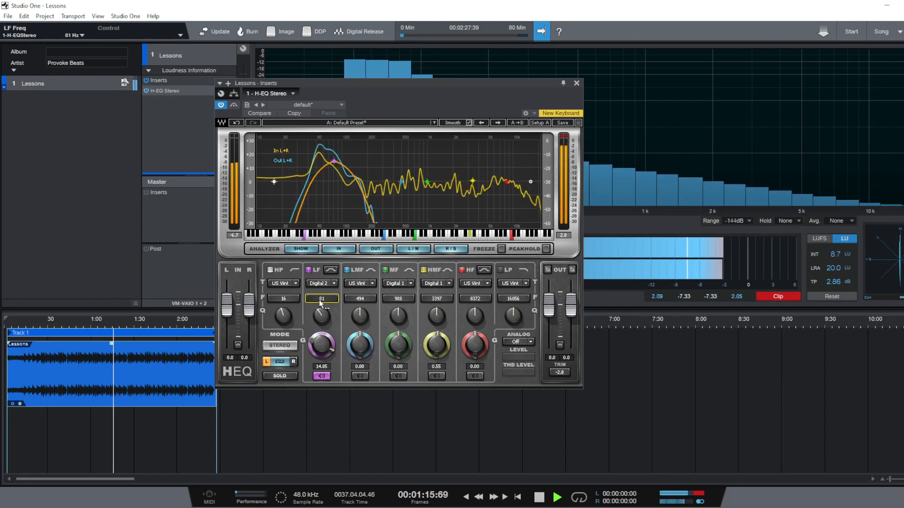
scroll(320, 300, "up", 20)
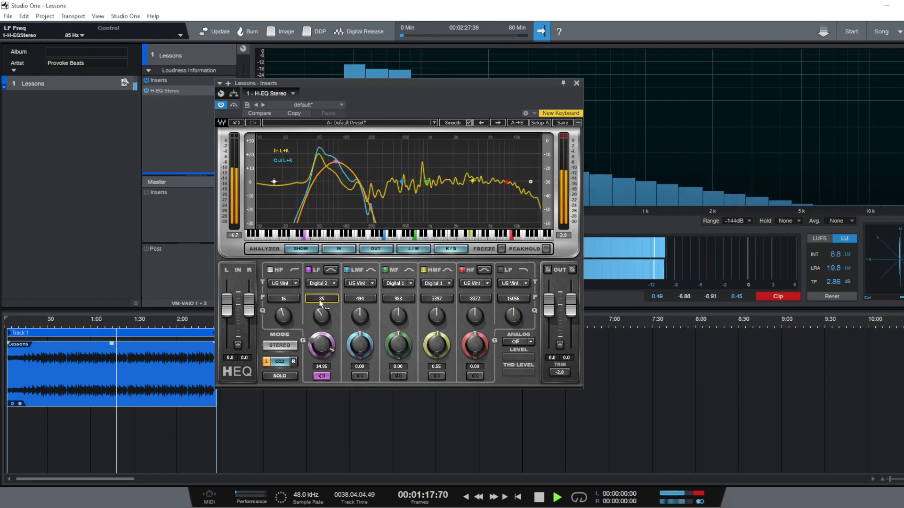
scroll(319, 300, "down", 20)
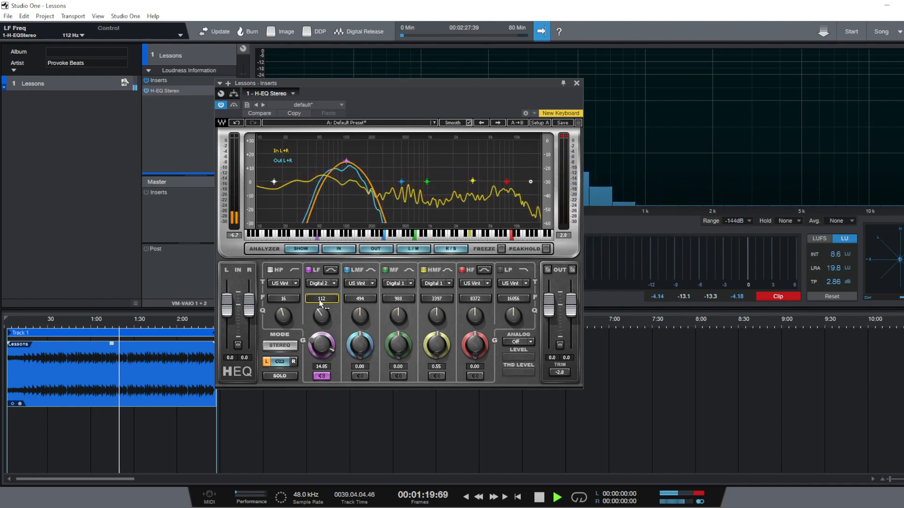
scroll(319, 301, "up", 3)
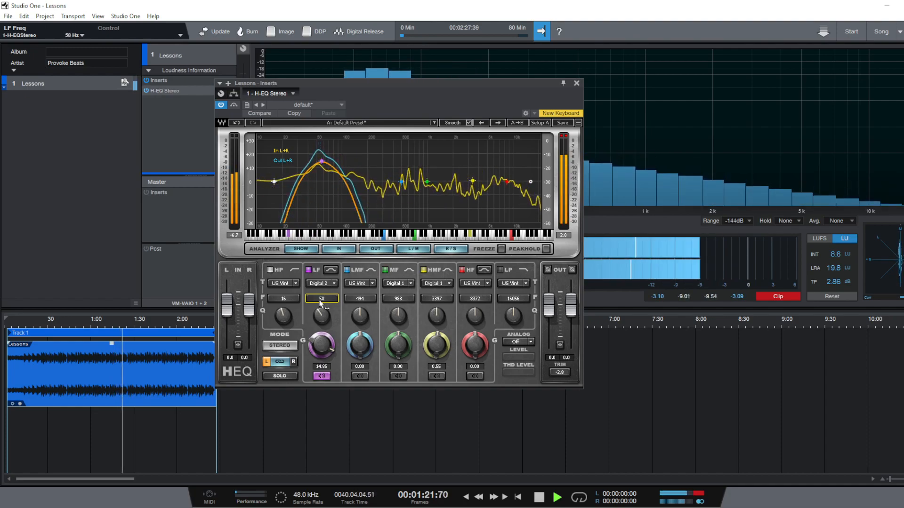
Set the LF band's frequency to 80 Hz and reduce its gain to 1.30 dB
scroll(320, 300, "up", 5)
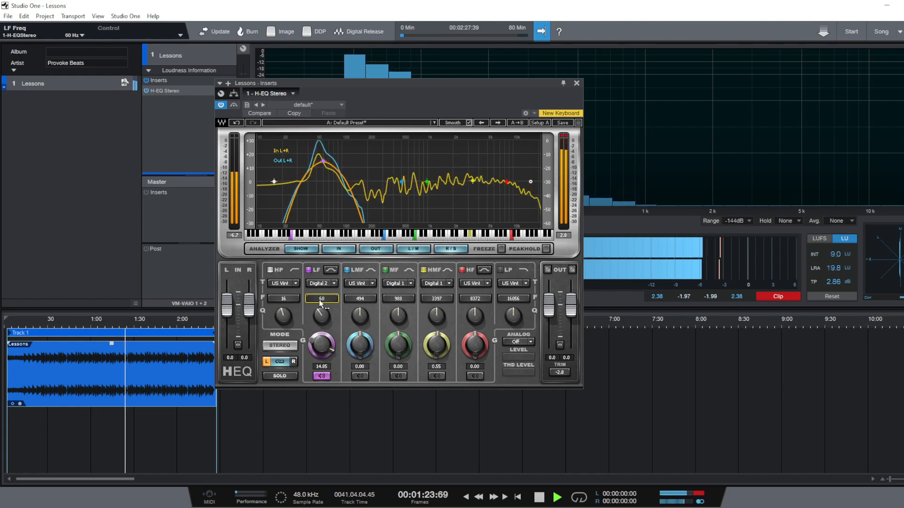
scroll(320, 300, "up", 1)
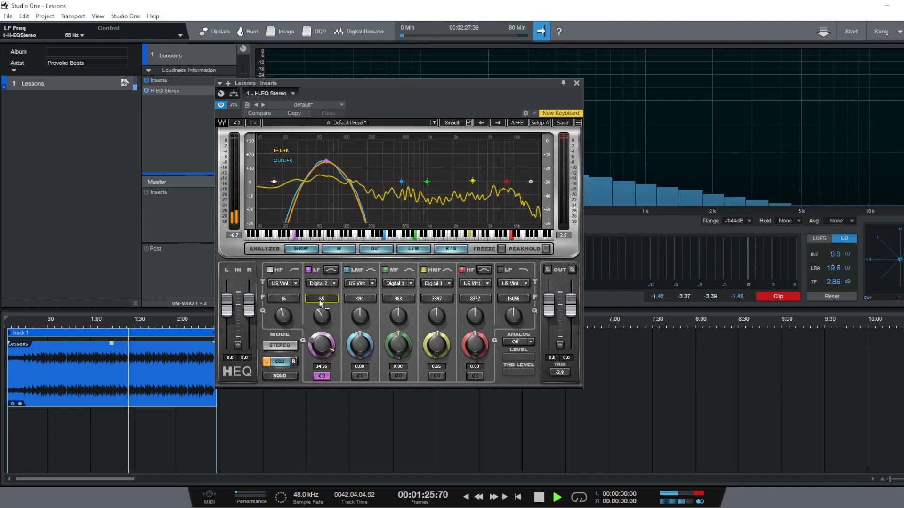
scroll(319, 301, "up", 4)
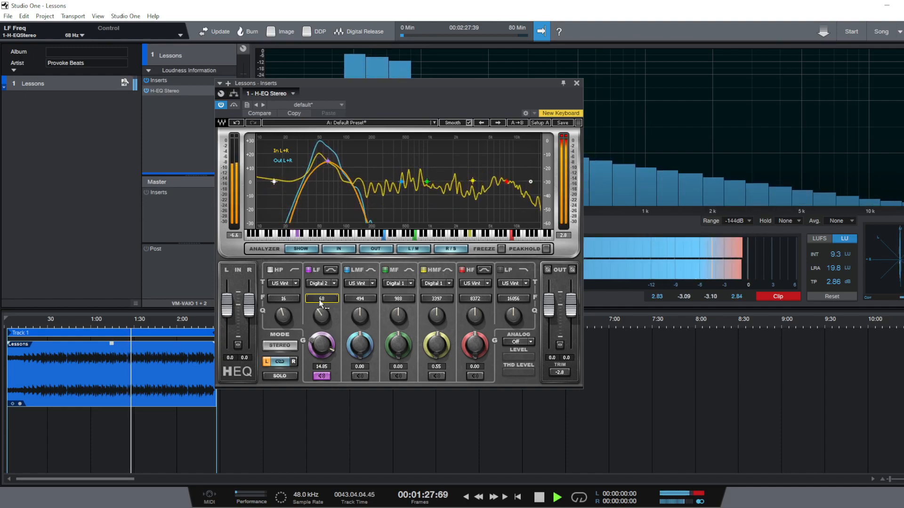
scroll(320, 300, "up", 7)
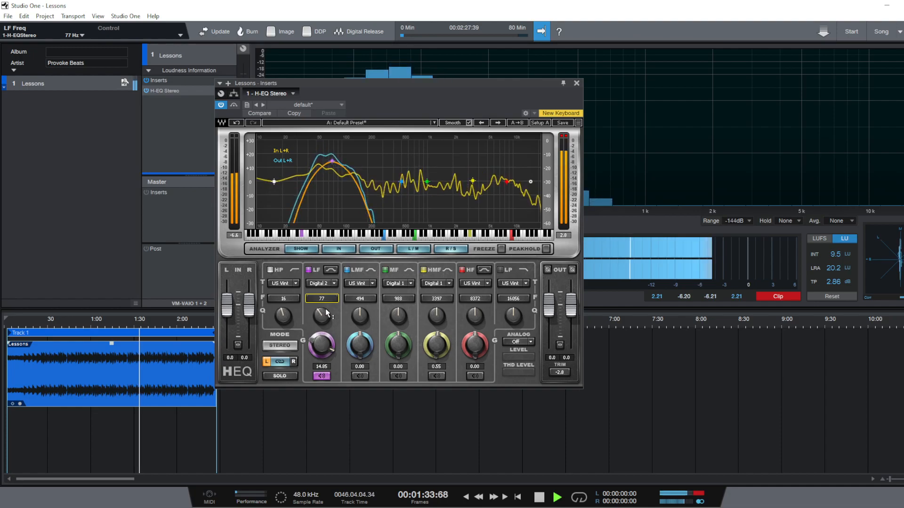
scroll(316, 303, "up", 3)
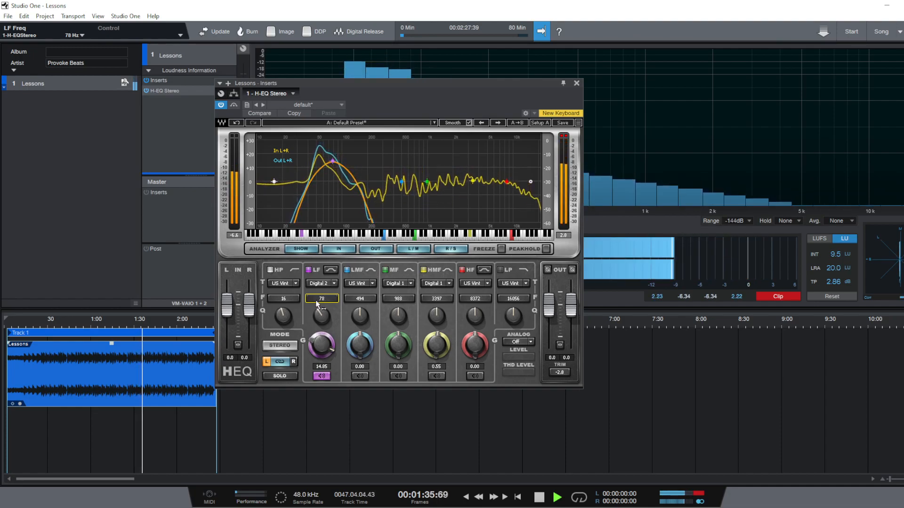
scroll(322, 346, "down", 10)
scroll(322, 349, "down", 4)
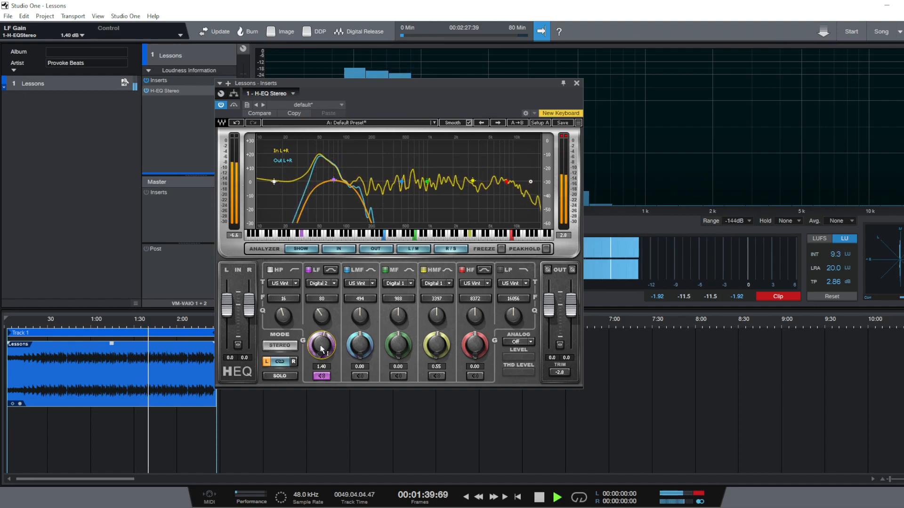
scroll(322, 350, "down", 1)
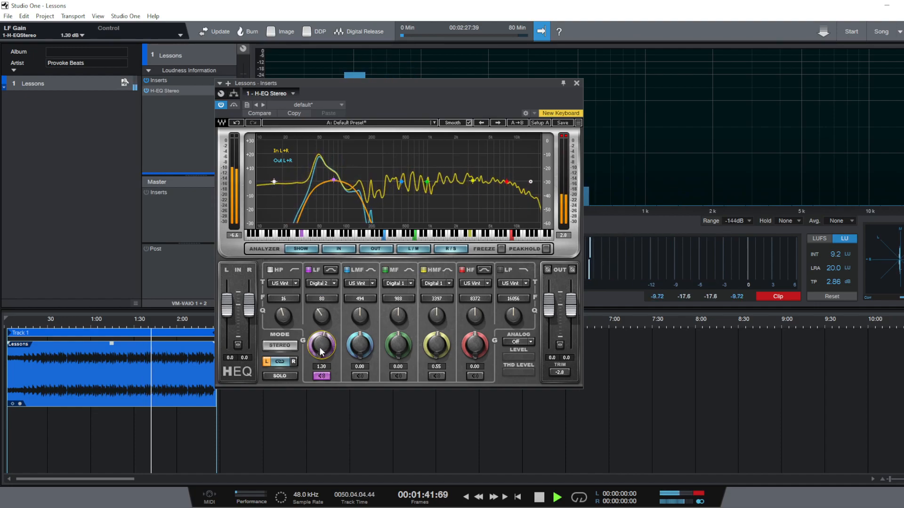
Solo the LMF band, set its type to Digital 2, and raise its gain to 18.00 dB and its Q to 80.9
left_click(354, 375)
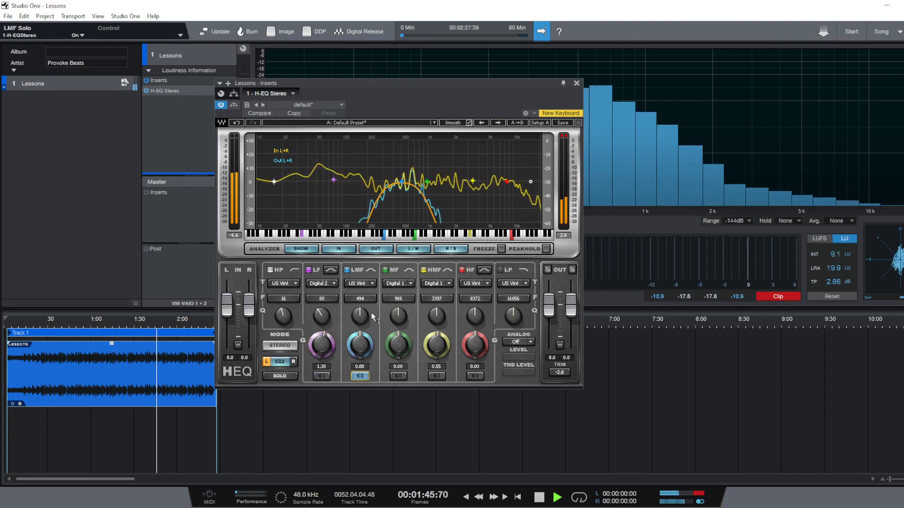
left_click(372, 283)
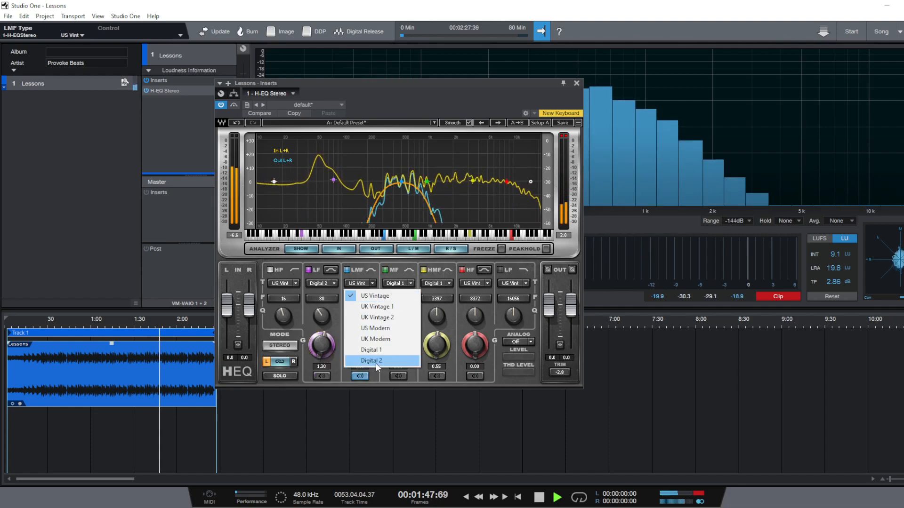
left_click(373, 361)
left_click_drag(359, 346, 366, 311)
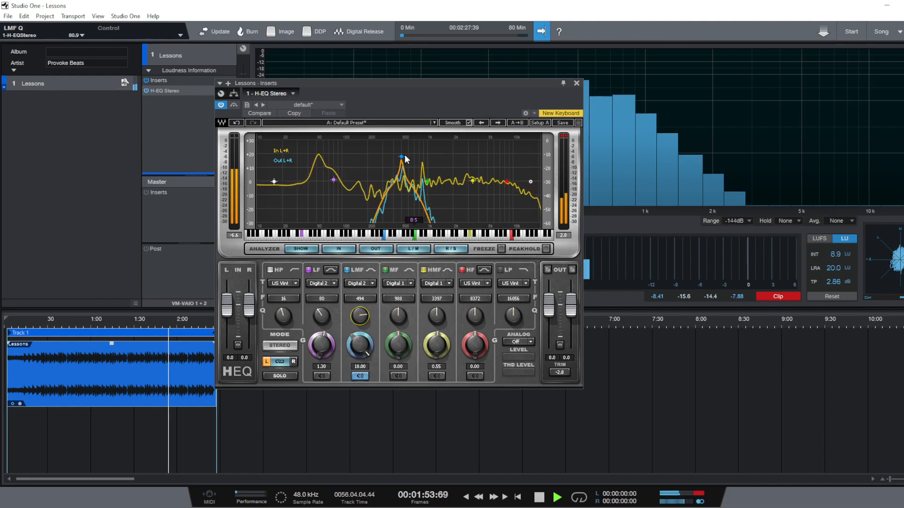
Sweep the boosted LMF band down to 313 Hz and cut its gain to -1.10 dB
left_click_drag(402, 157, 385, 157)
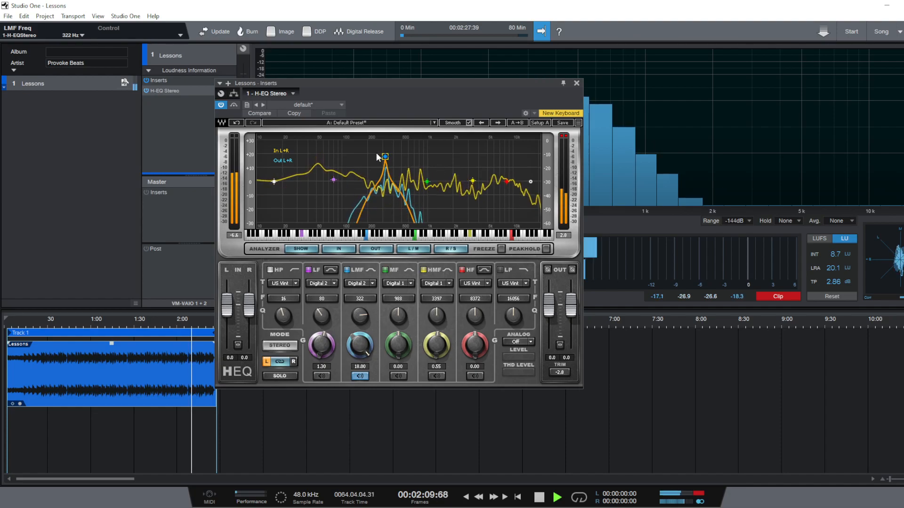
left_click_drag(385, 156, 384, 156)
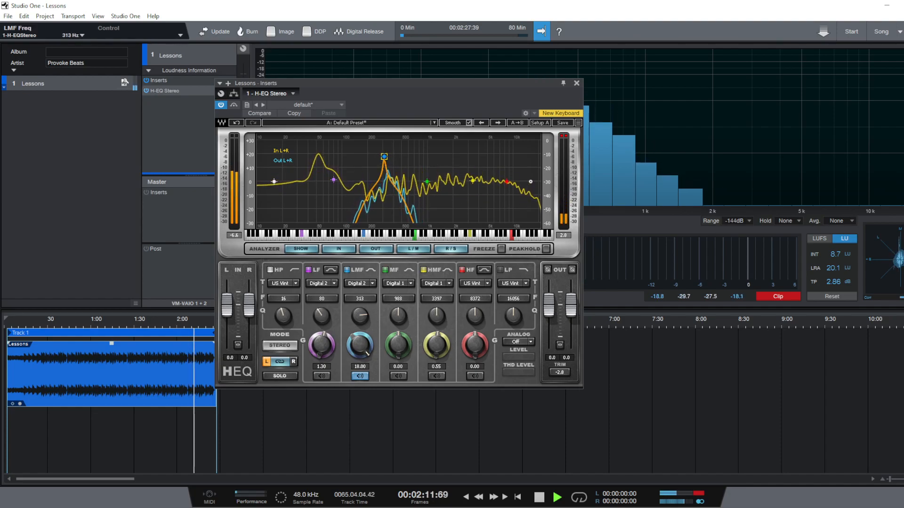
left_click_drag(384, 157, 372, 196)
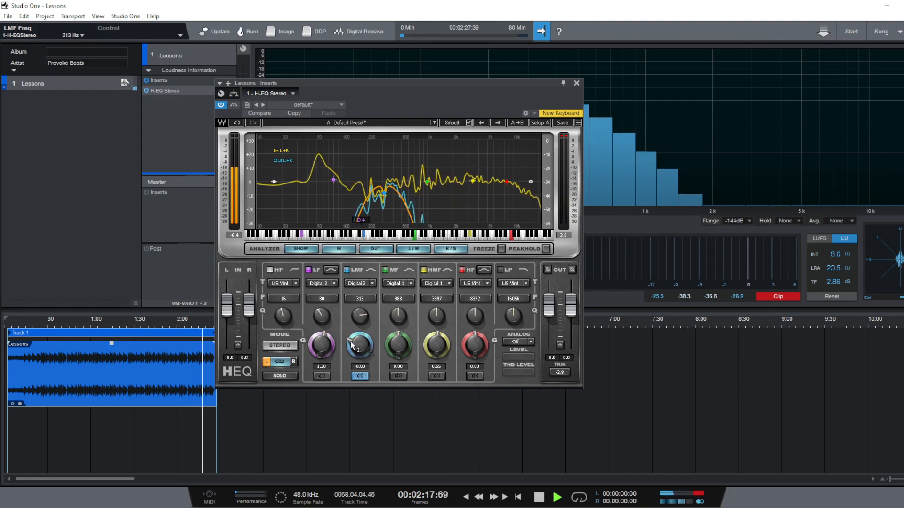
left_click_drag(360, 353, 361, 354)
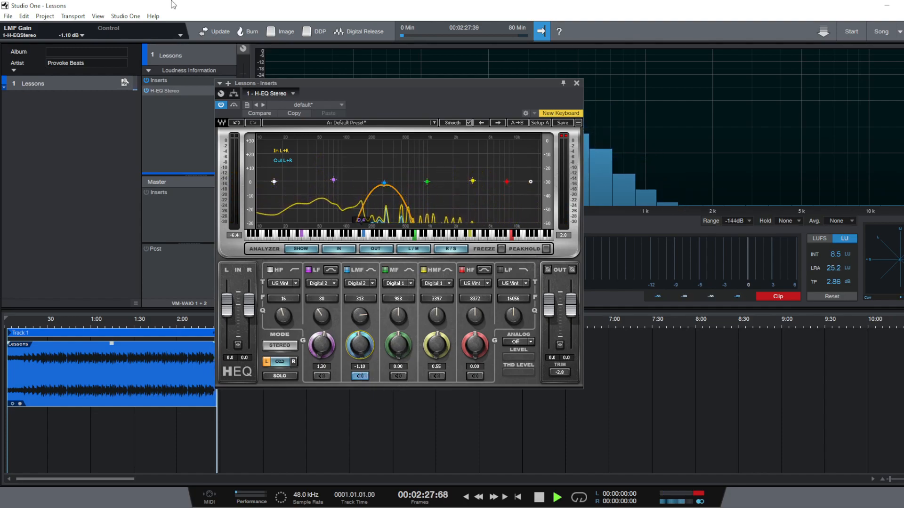
Replay the track from an earlier point, solo the MF band, adjust its Q, and set it to 1371 Hz with 7.15 dB gain
left_click(64, 321)
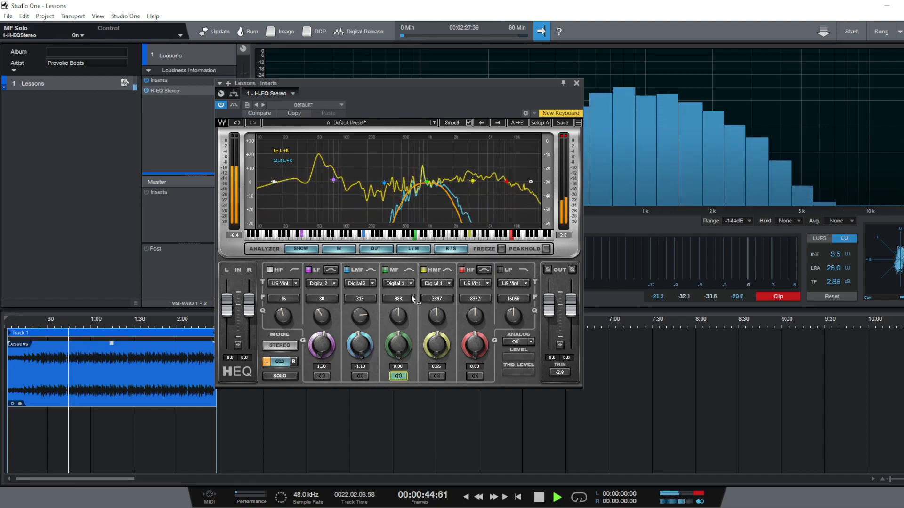
left_click_drag(402, 300, 400, 312)
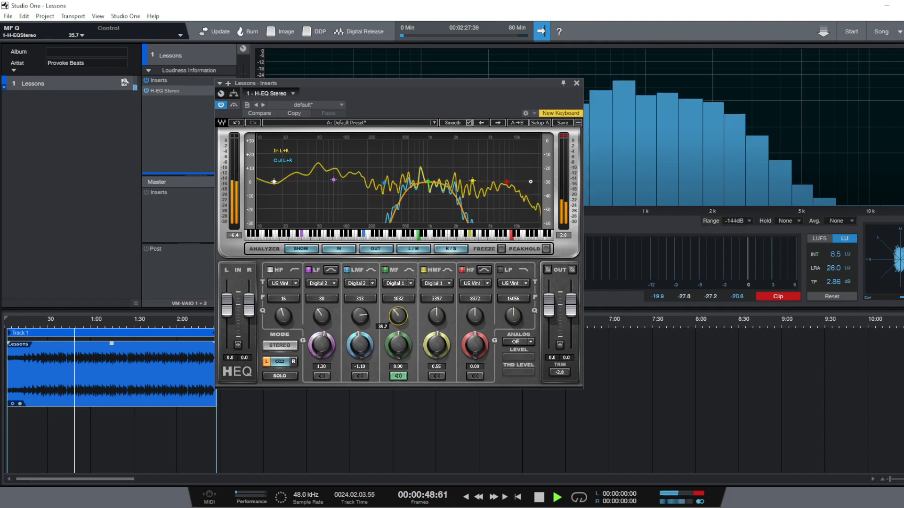
left_click_drag(399, 348, 396, 317)
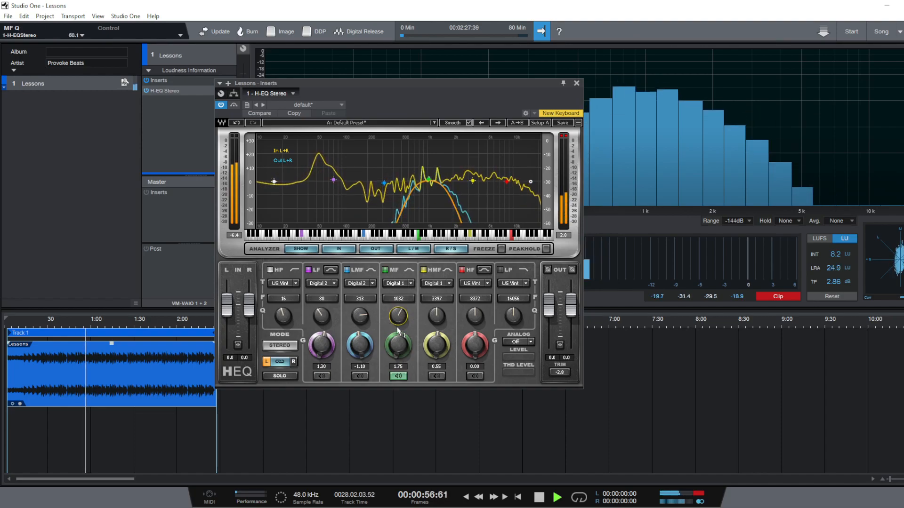
left_click_drag(429, 181, 439, 172)
mouse_move(400, 314)
left_mouse_down()
mouse_move(387, 324)
mouse_move(401, 309)
left_mouse_up()
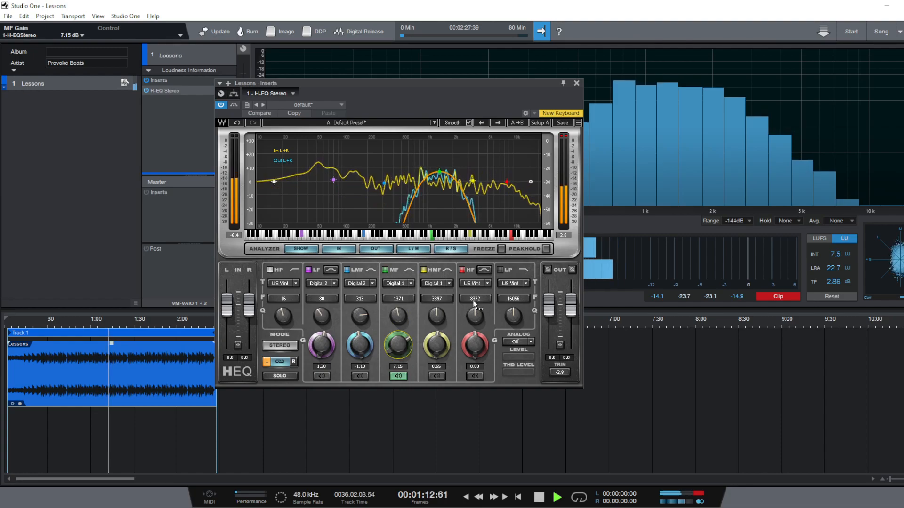
Solo the HMF band, raise its gain to 4.45 dB, and slightly adjust its Q
left_click(442, 376)
left_click_drag(437, 346, 437, 332)
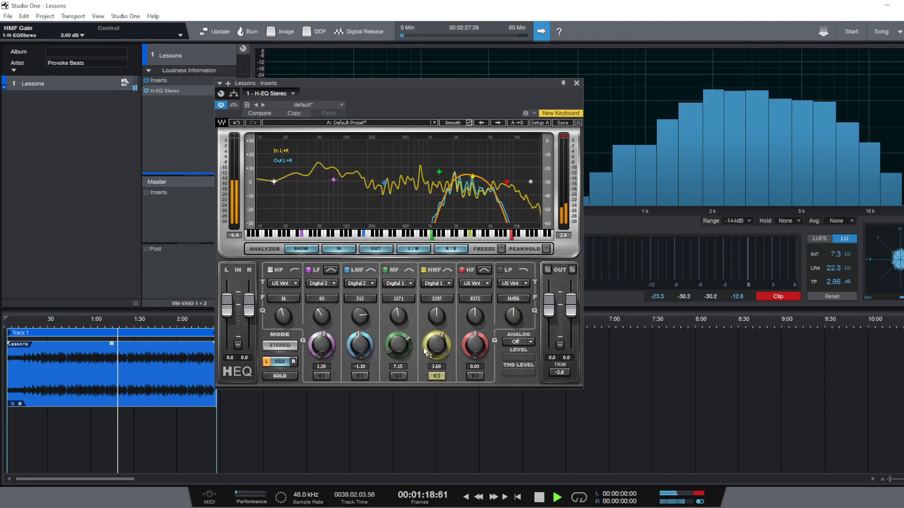
left_click_drag(440, 346, 440, 345)
left_click_drag(438, 312, 440, 319)
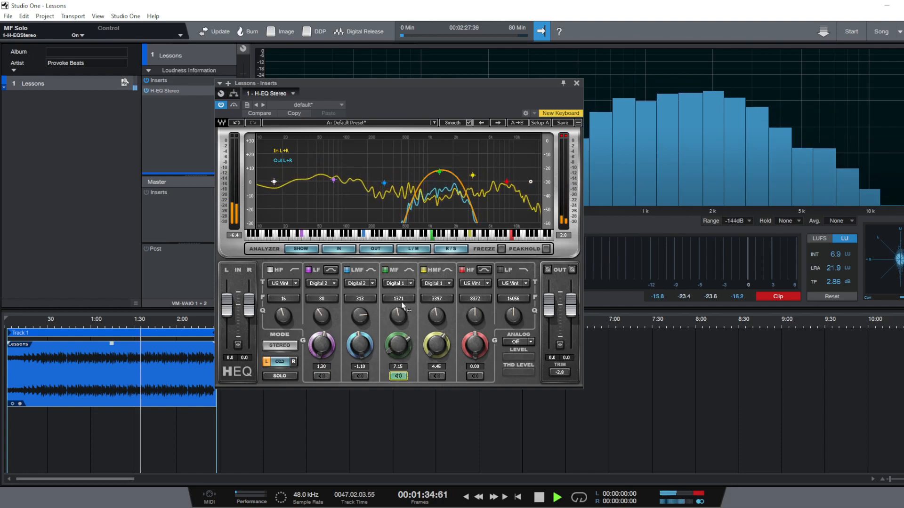
Set the MF band's frequency to 1258 Hz and the HMF band's to 3520 Hz, comparing them in solo
scroll(403, 305, "down", 3)
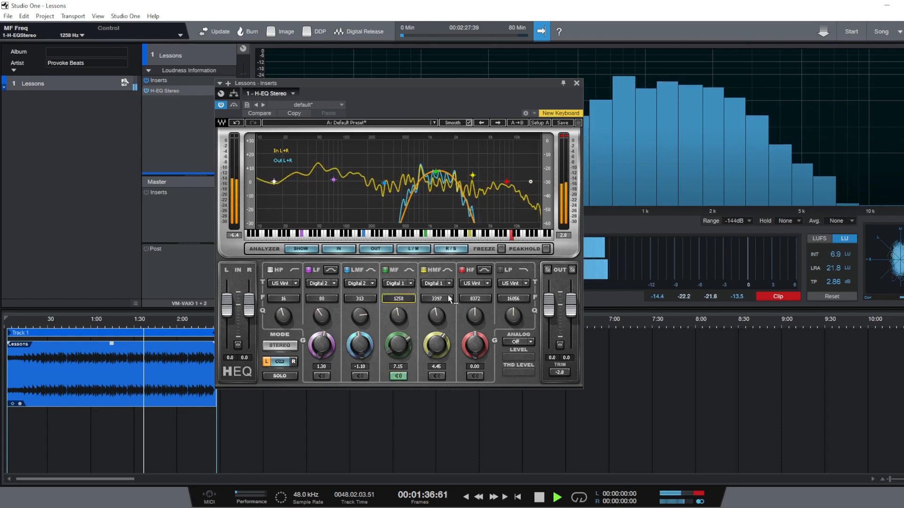
scroll(442, 298, "up", 1)
scroll(443, 302, "up", 1)
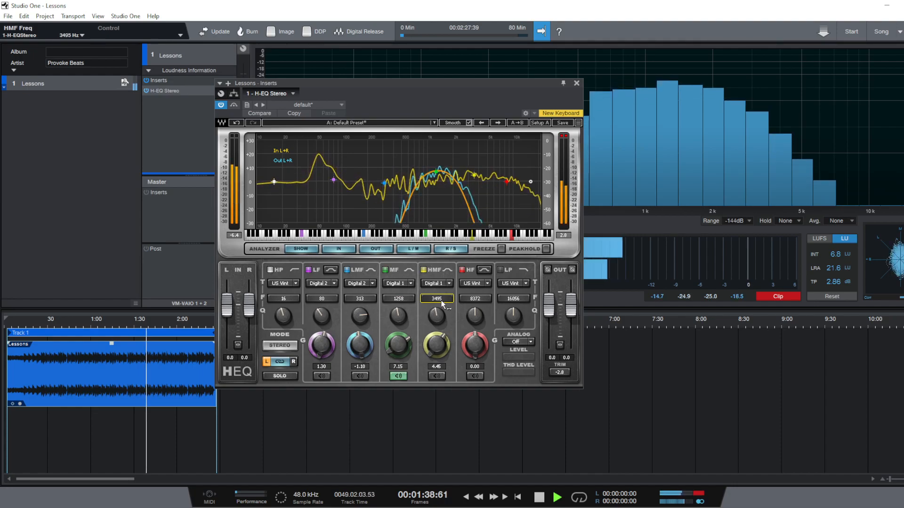
left_click(437, 375)
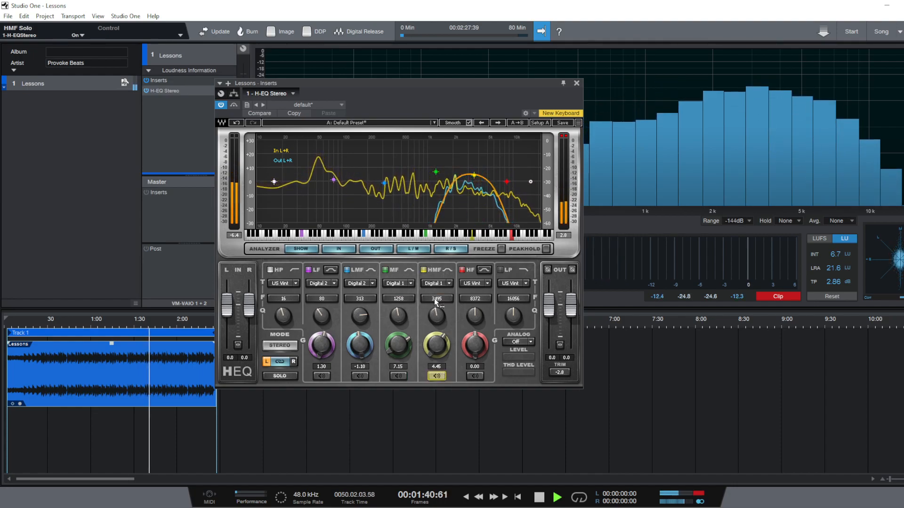
scroll(435, 301, "up", 1)
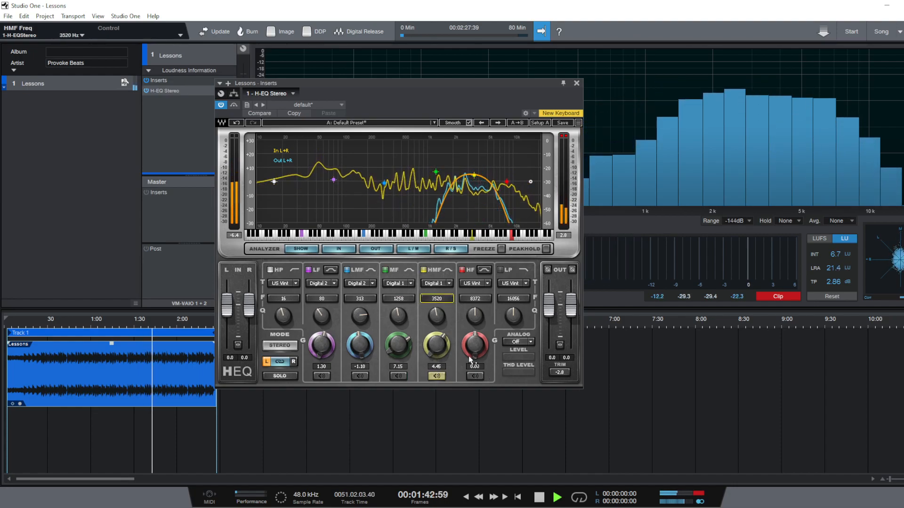
Solo the HF band and sweep its frequency down to 5565 Hz
left_click(475, 377)
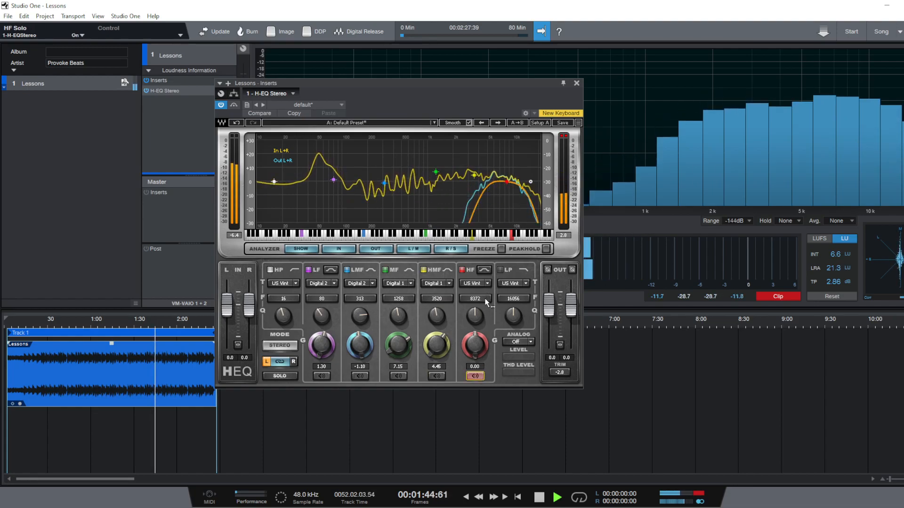
scroll(486, 300, "down", 5)
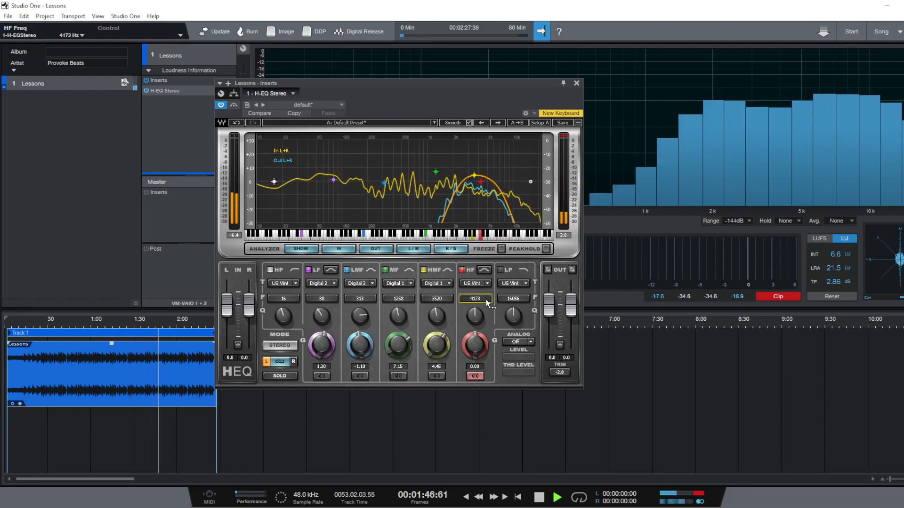
scroll(486, 299, "down", 1)
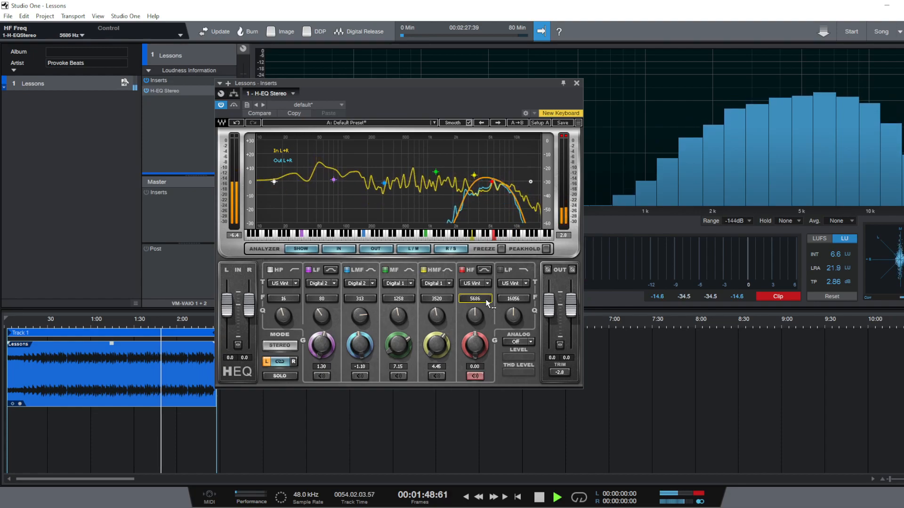
scroll(485, 299, "down", 1)
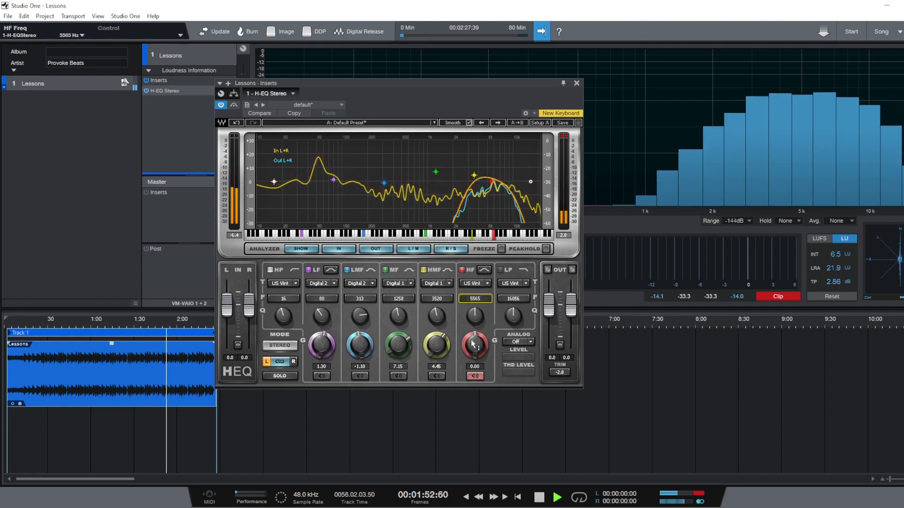
Set the soloed HF band's gain to 0.75 dB and its frequency to 6156 Hz
scroll(473, 345, "up", 3)
scroll(473, 345, "up", 1)
scroll(473, 345, "up", 4)
scroll(473, 345, "down", 1)
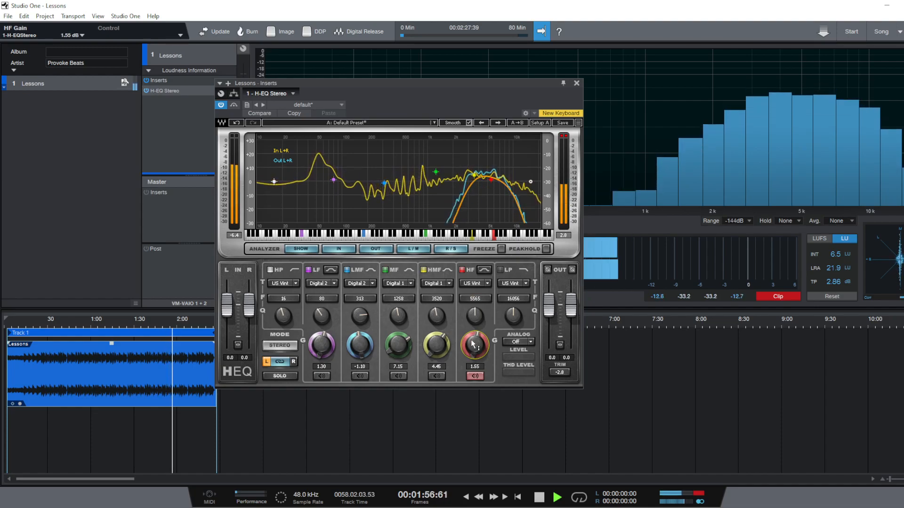
scroll(473, 345, "down", 1)
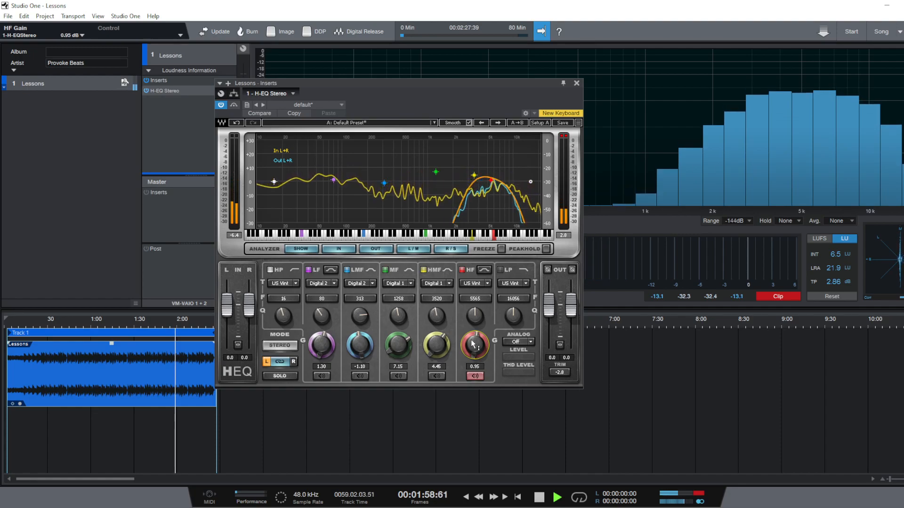
scroll(473, 345, "down", 1)
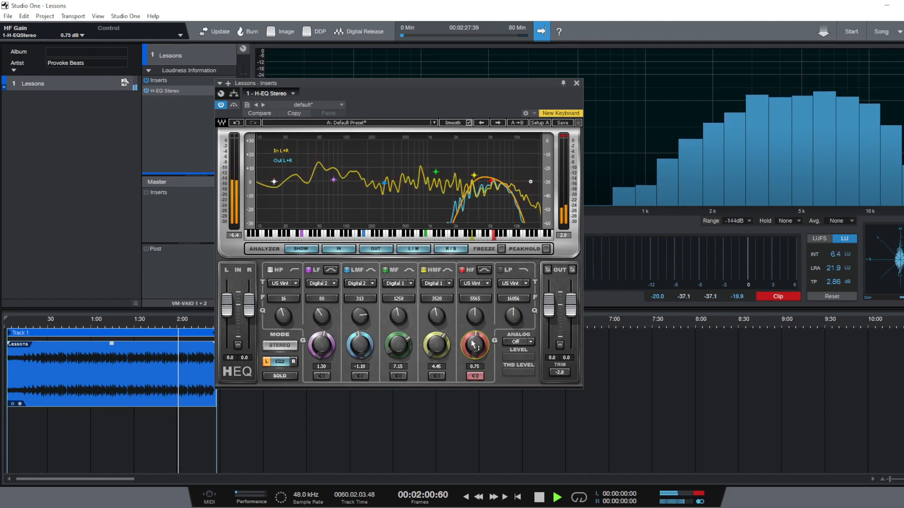
scroll(484, 299, "up", 2)
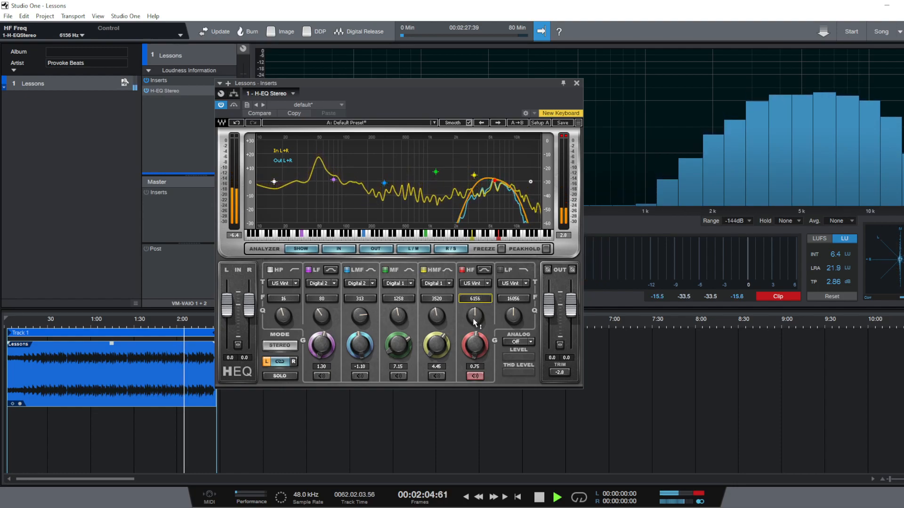
Enable the LP filter and sweep its cutoff frequency, settling on 11616 Hz
scroll(518, 301, "down", 3)
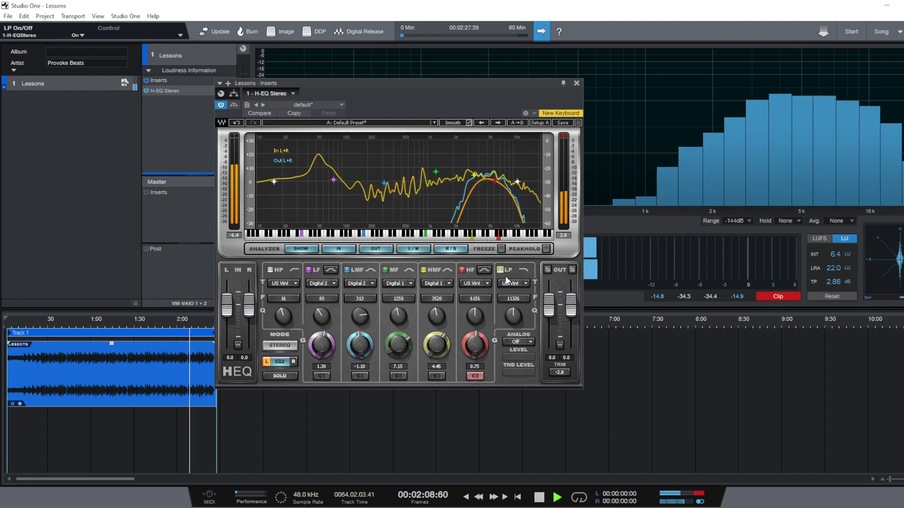
scroll(518, 300, "up", 1)
scroll(518, 301, "up", 2)
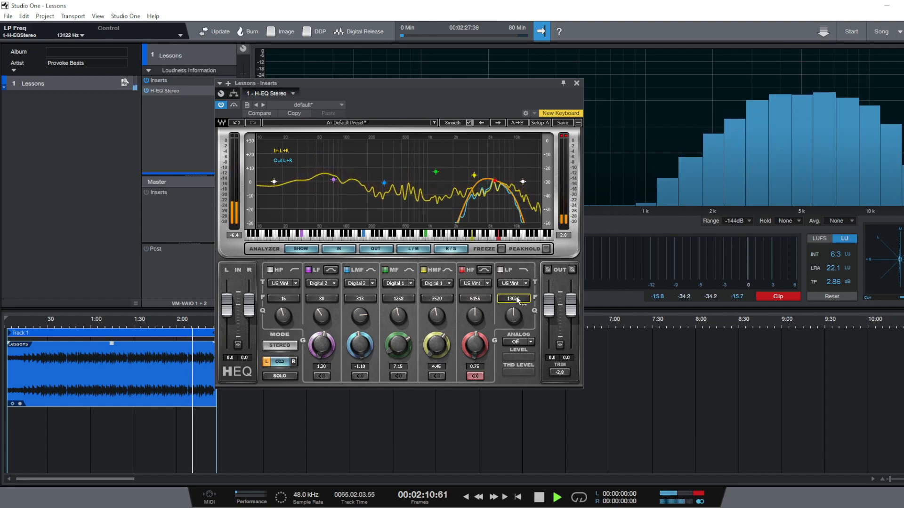
left_click(500, 269)
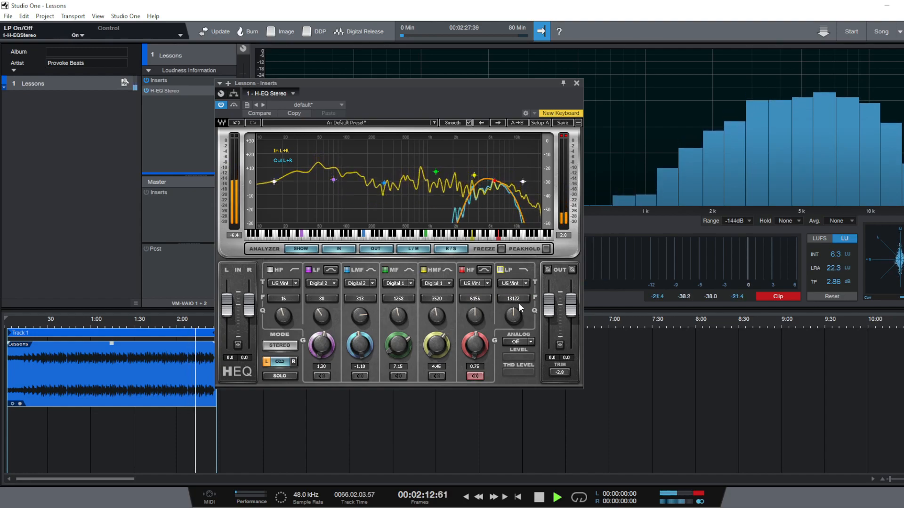
scroll(521, 301, "down", 1)
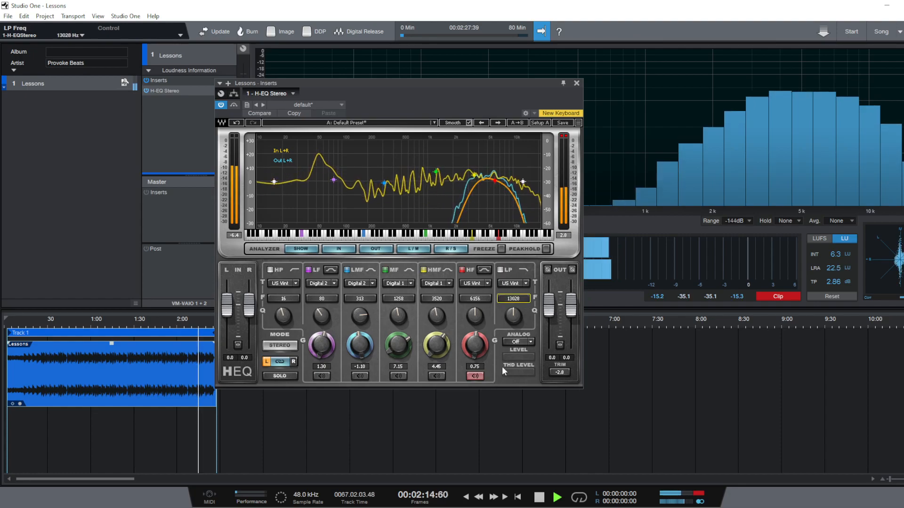
scroll(527, 303, "down", 2)
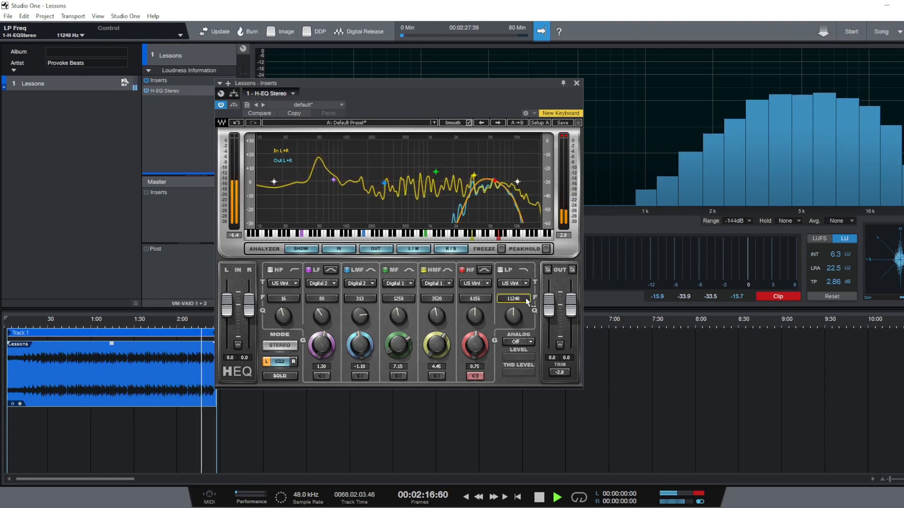
scroll(527, 302, "up", 2)
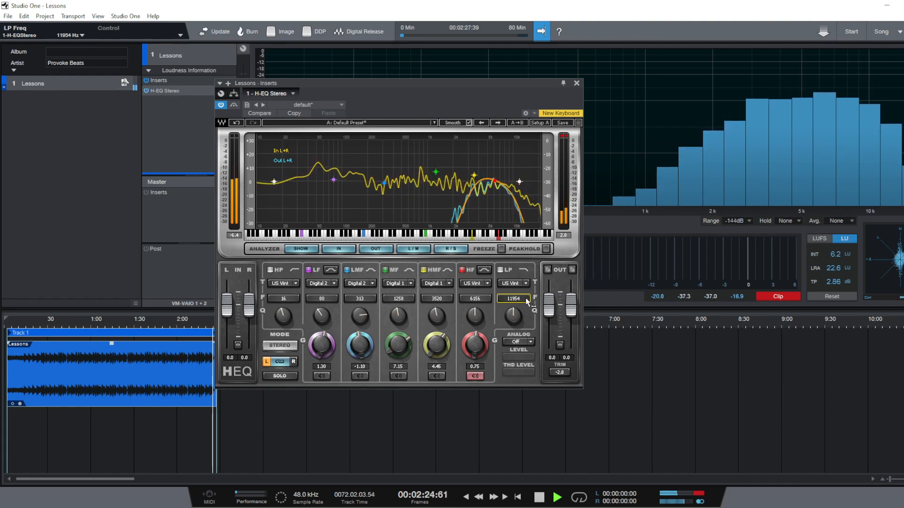
scroll(527, 303, "down", 1)
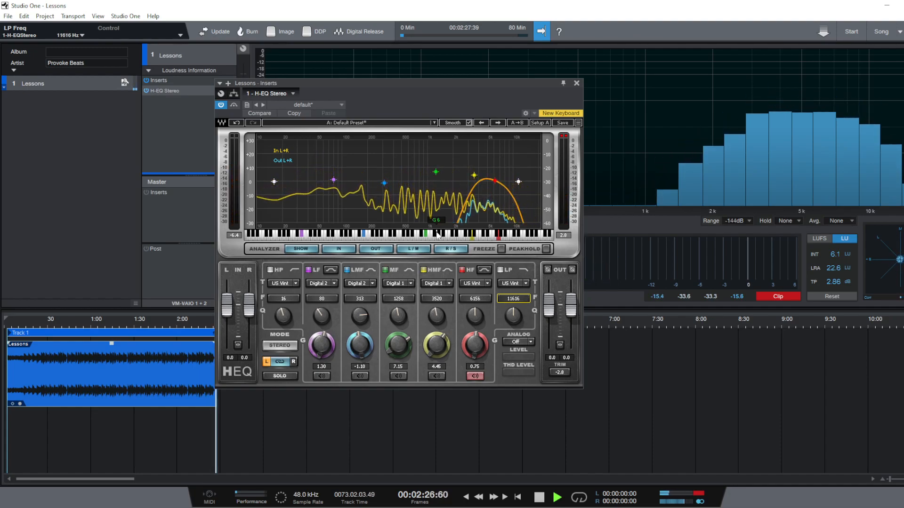
Replay the track from about 0:51, soloing the HMF, MF, LMF and LF bands in turn and trimming the HMF gain to 4.40 dB
left_click(78, 321)
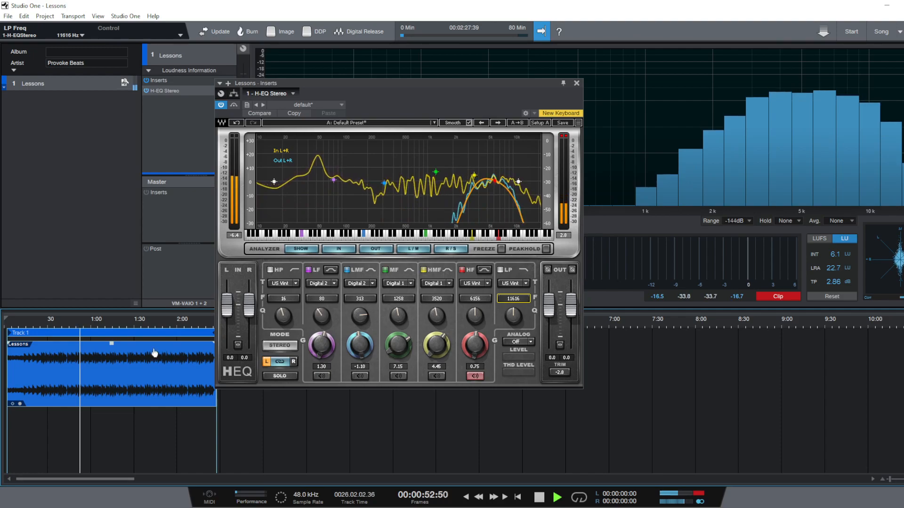
left_click(428, 374)
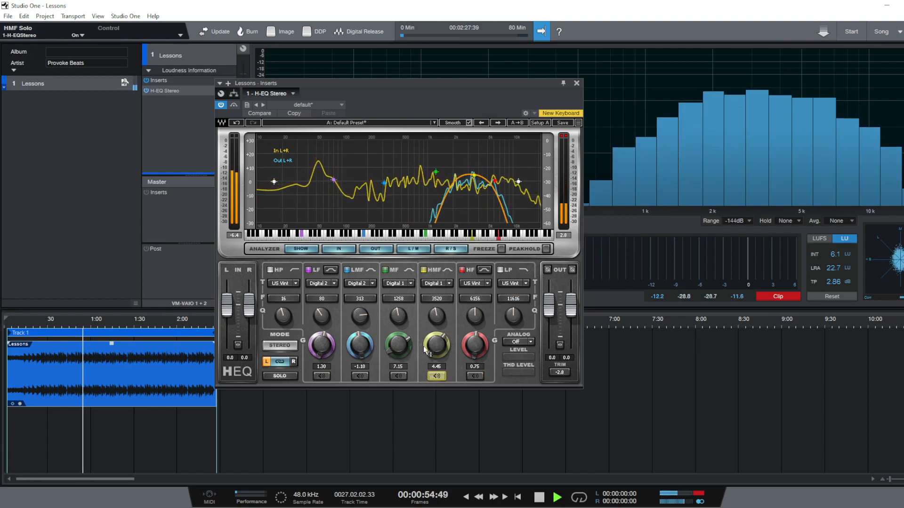
scroll(434, 348, "down", 1)
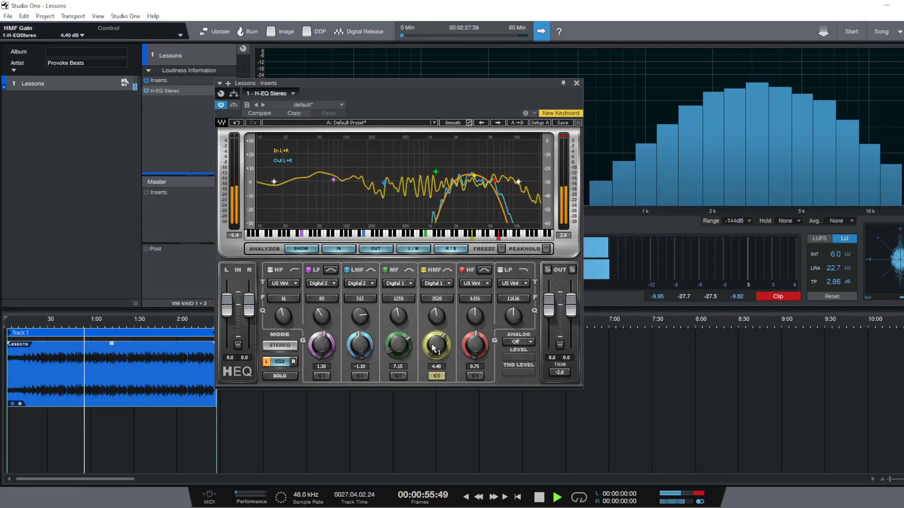
left_click(395, 377)
left_click(361, 374)
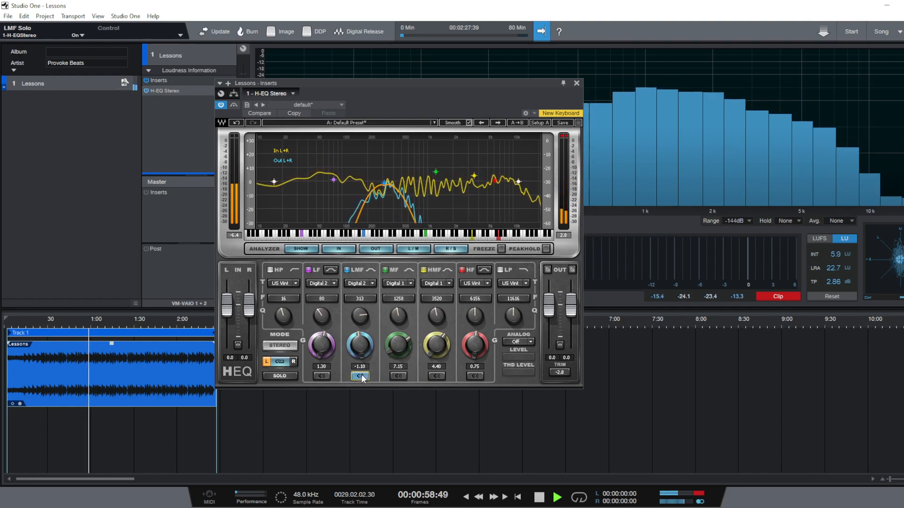
left_click(325, 375)
left_click(323, 376)
Lower the MF band's gain to 1.20 dB and the HMF band's gain to 2.00 dB
left_click_drag(393, 347, 393, 350)
scroll(393, 349, "down", 5)
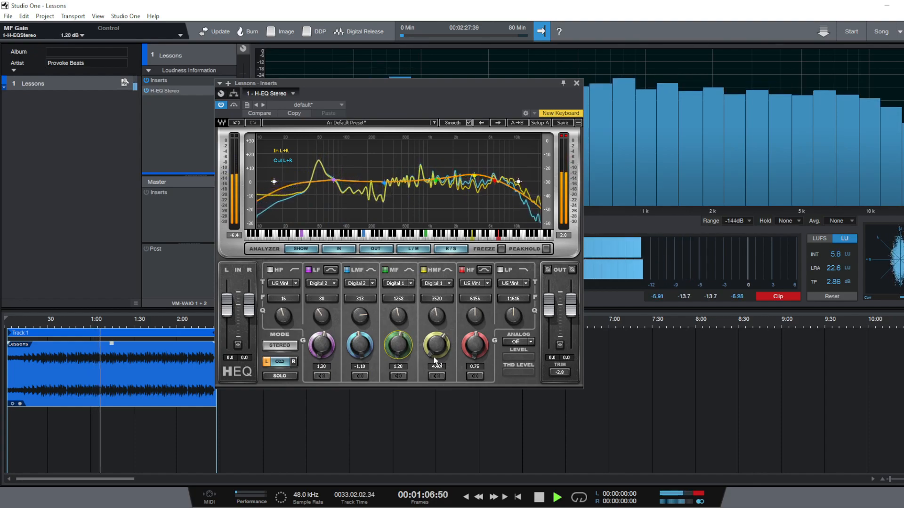
scroll(436, 347, "down", 4)
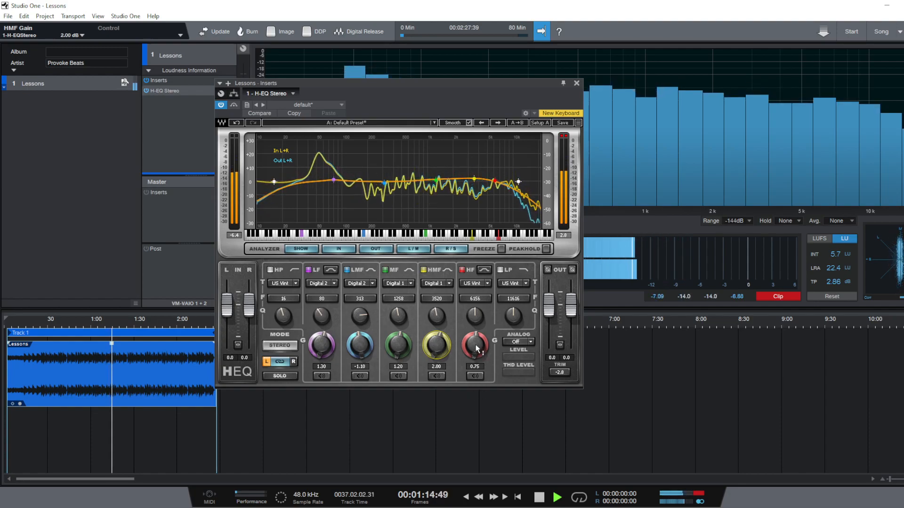
Raise the LP filter's frequency to 14785 Hz and compare the track with the EQ bypassed and active
scroll(517, 301, "up", 5)
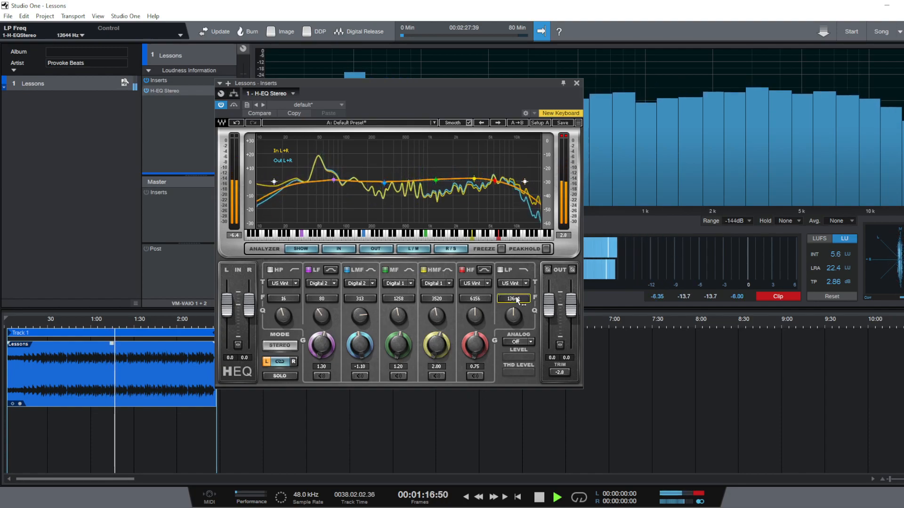
scroll(517, 300, "up", 1)
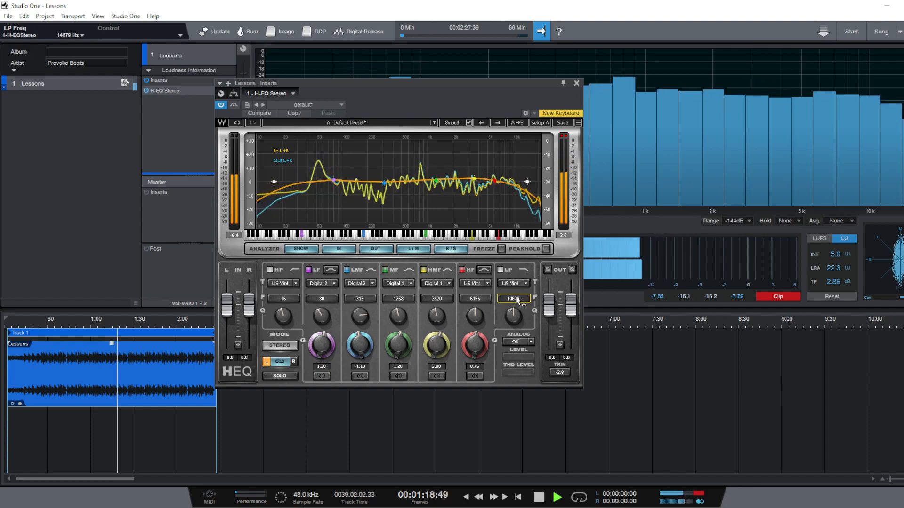
key("space")
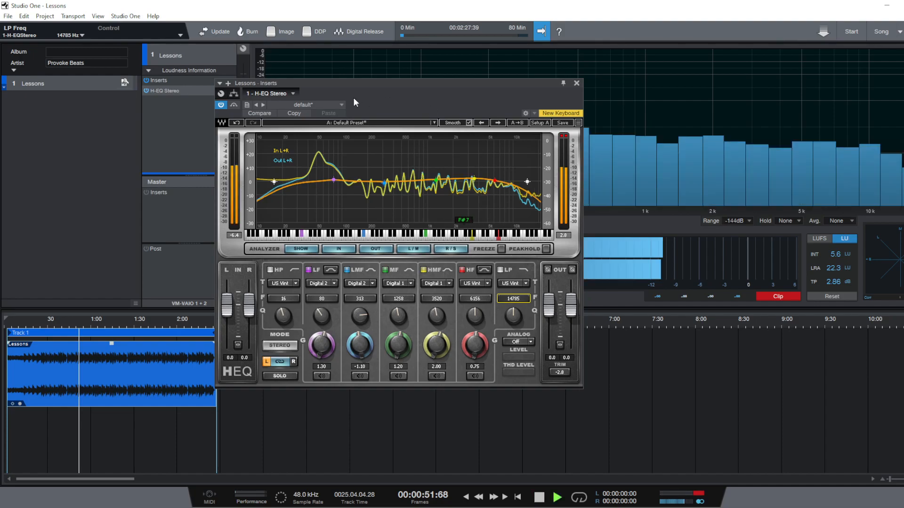
left_click(221, 105)
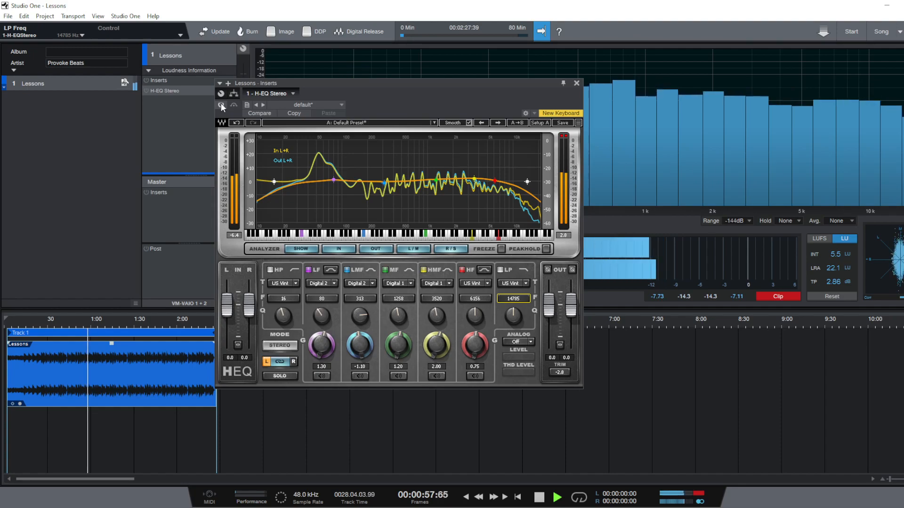
left_click(221, 105)
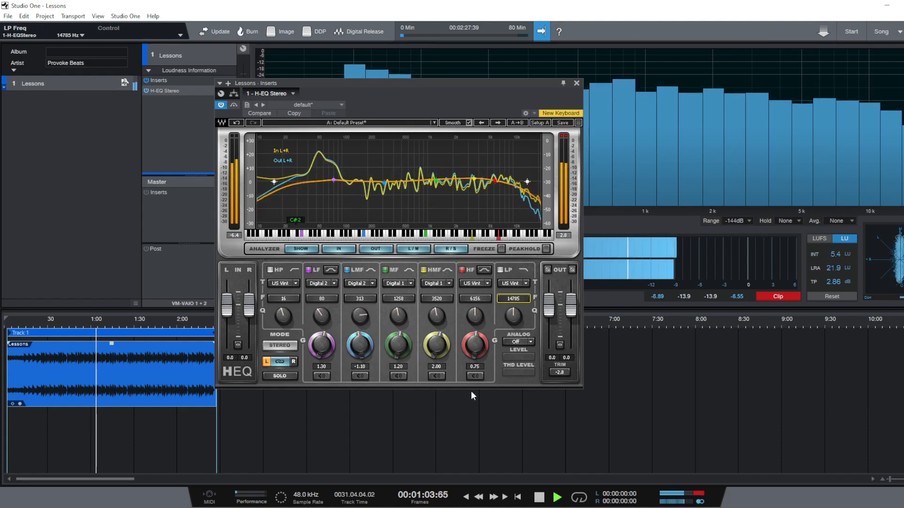
Trim the band gains to 1.15 dB for MF, 1.95 dB for HMF, 0.65 dB for HF and 1.10 dB for LF
left_click_drag(436, 348, 411, 349)
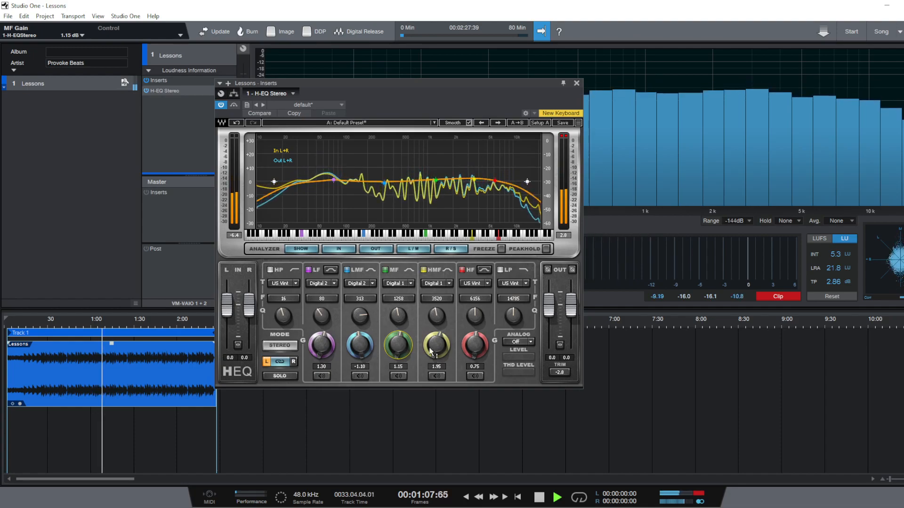
left_click_drag(484, 347, 479, 355)
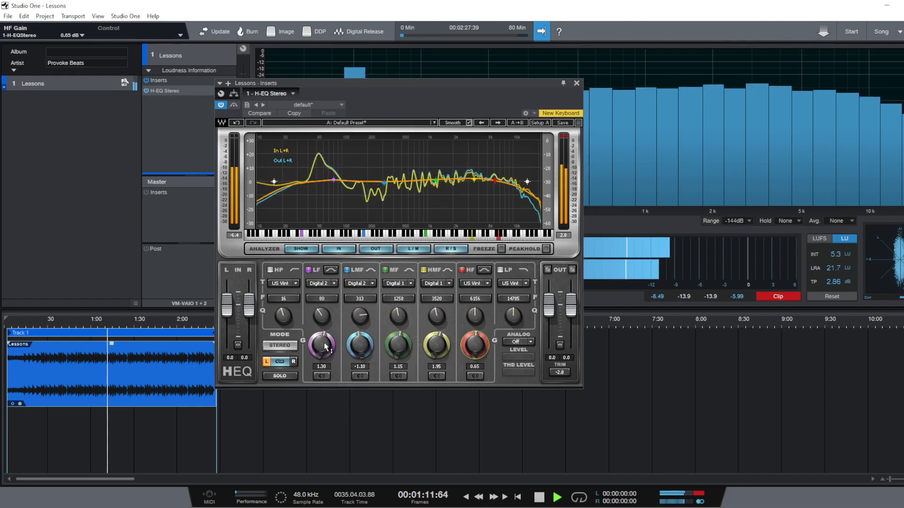
left_click_drag(324, 343, 327, 351)
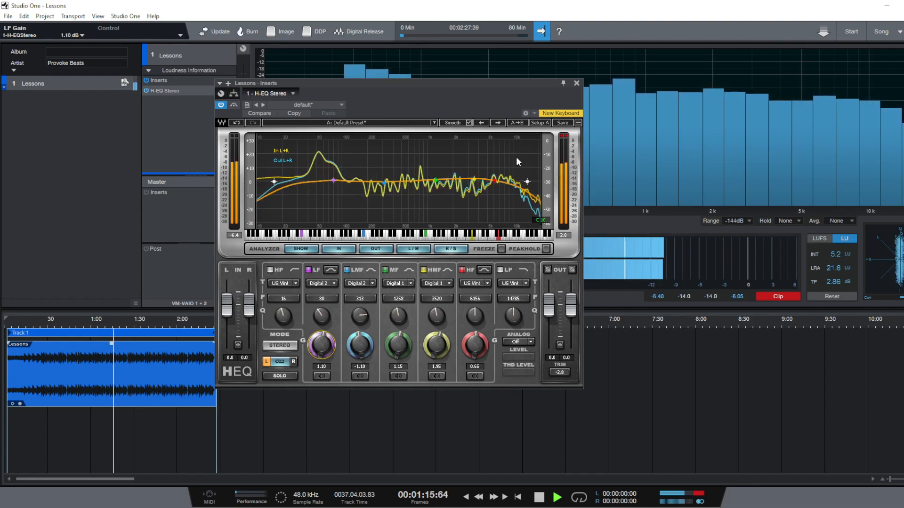
Compare the track with the H-EQ bypassed and active once more, and stop playback
left_click(220, 104)
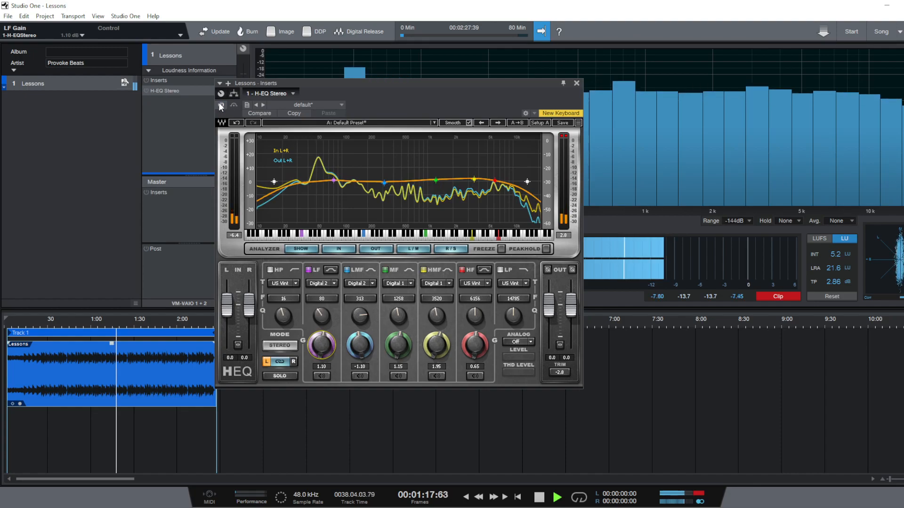
left_click(221, 105)
key("space")
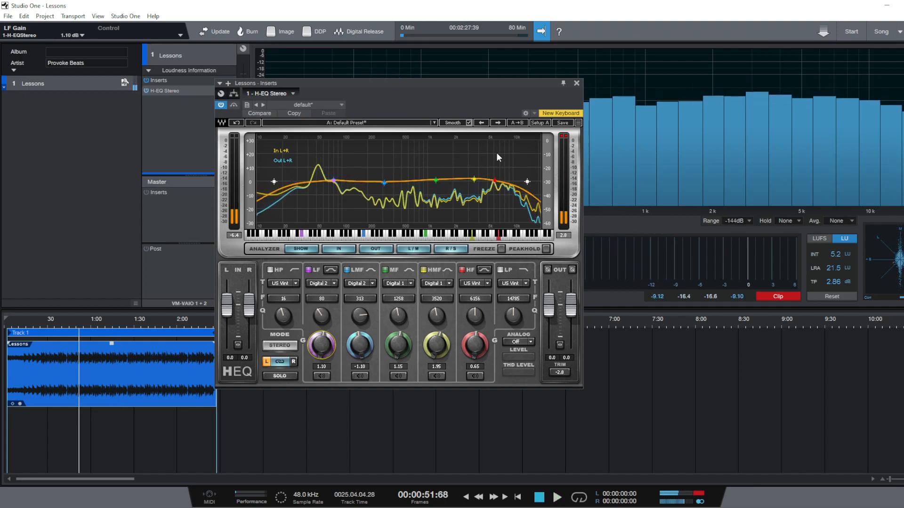
Close the H-EQ Stereo window and reset the level meter's clip indicator
left_click(577, 82)
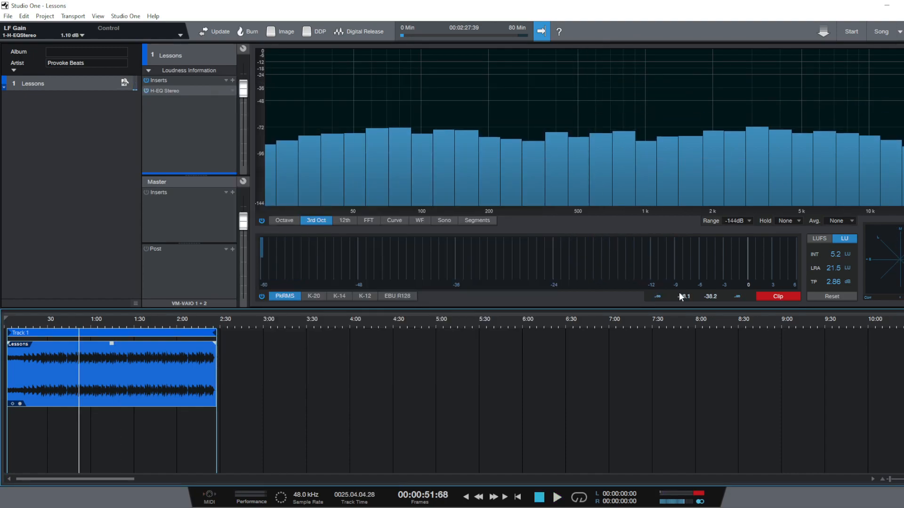
left_click(777, 299)
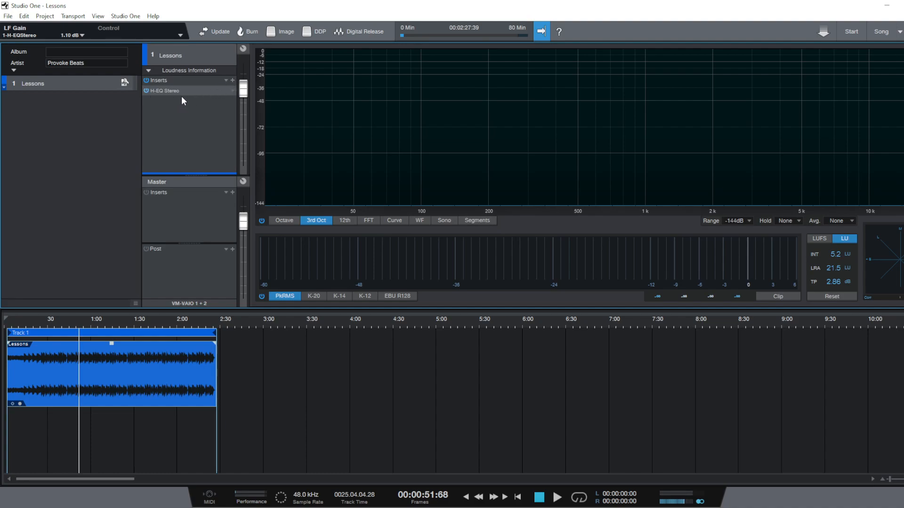
left_click(233, 80)
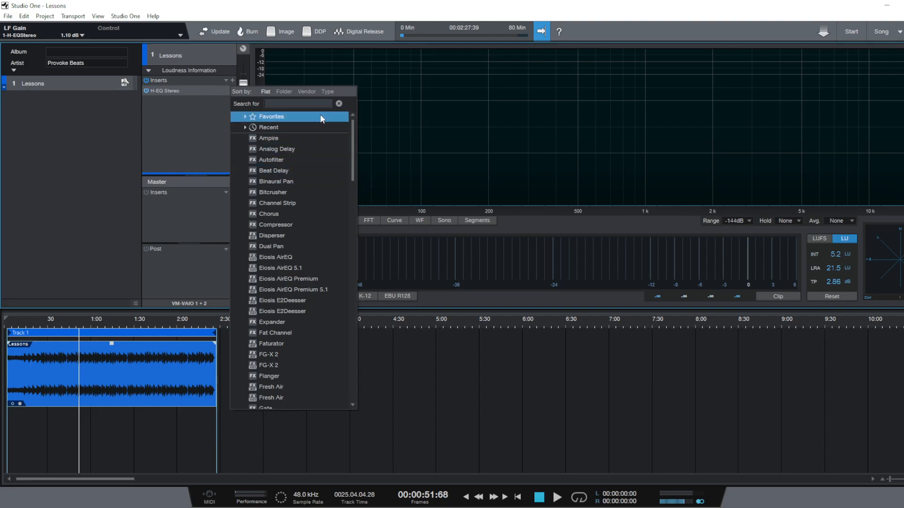
left_click(183, 104)
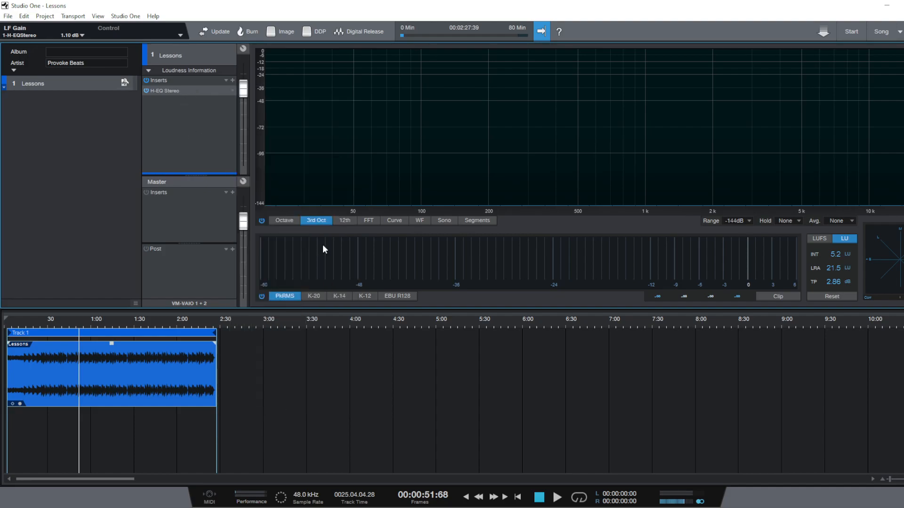
Add the VBC Rack plug-in to the Lessons track's inserts after H-EQ Stereo
left_click(233, 79)
type("vbc")
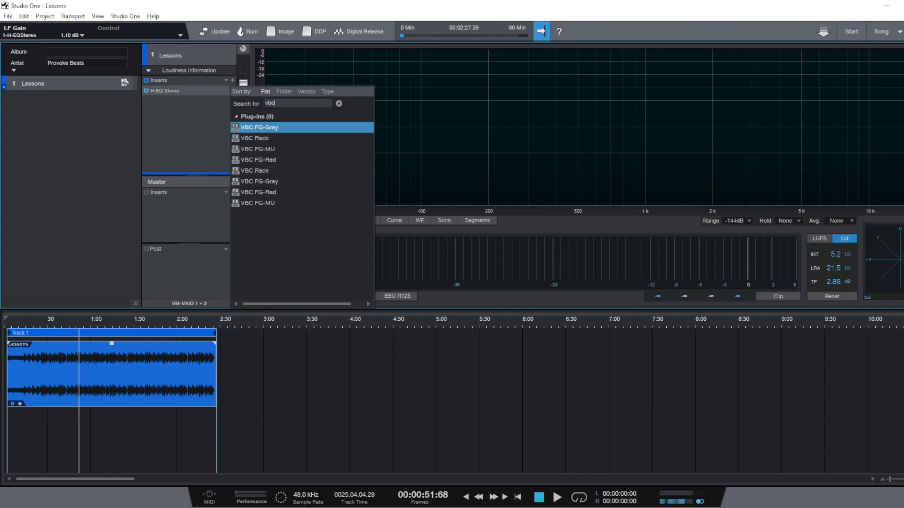
left_click(266, 141)
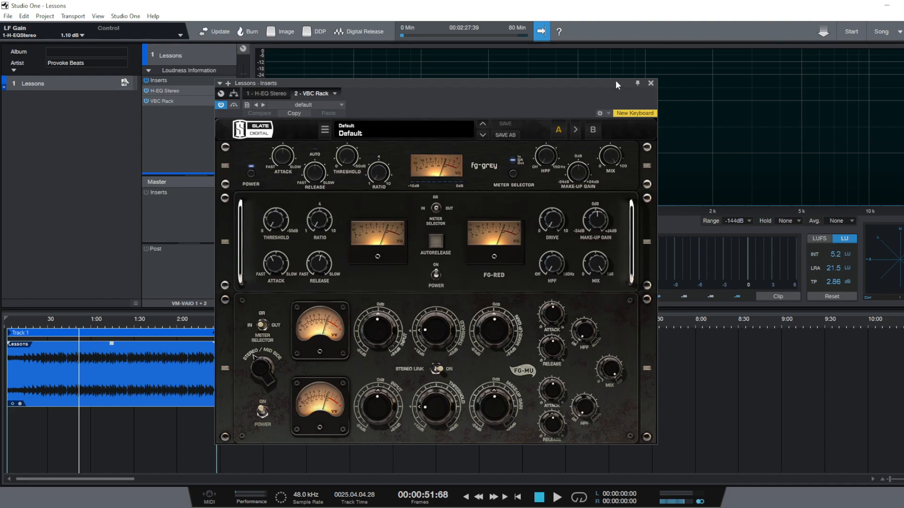
Switch off the FG-MU and FG-Red compressors in the VBC Rack and reposition its window
left_click(266, 413)
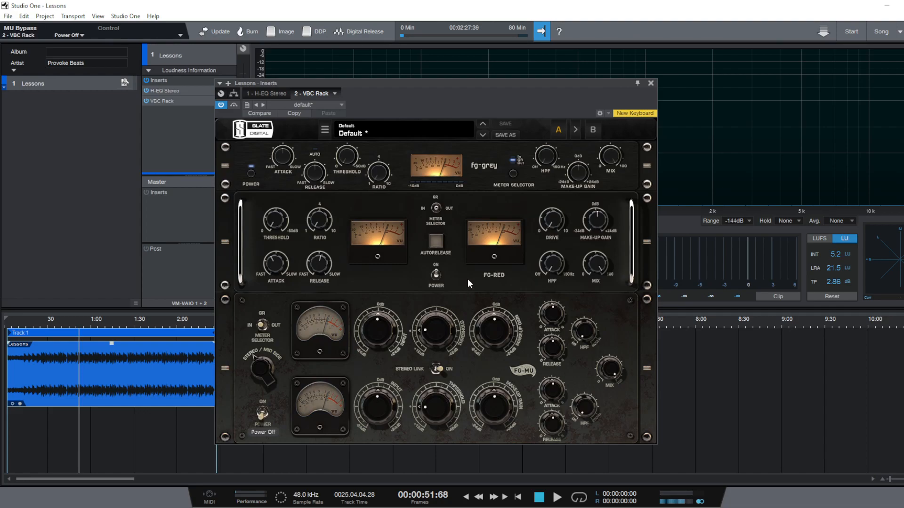
left_click(437, 275)
left_click_drag(450, 87, 418, 42)
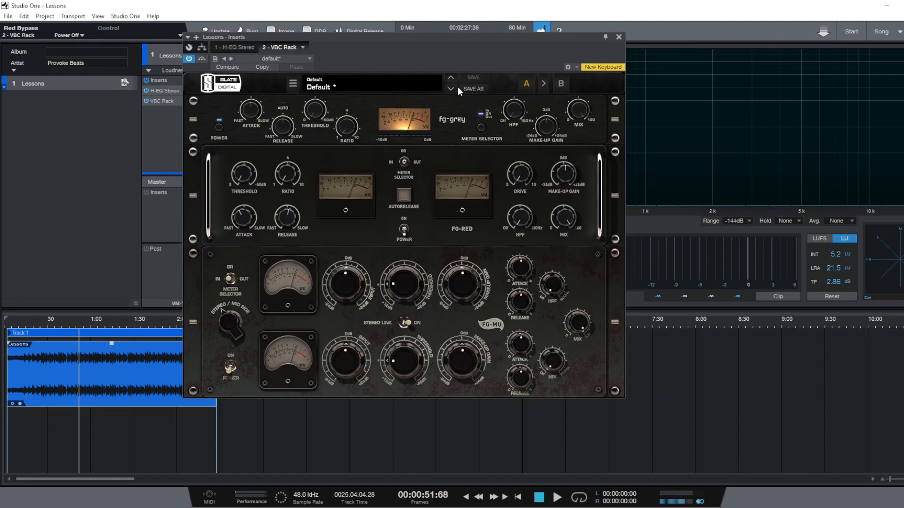
left_click_drag(388, 58, 404, 101)
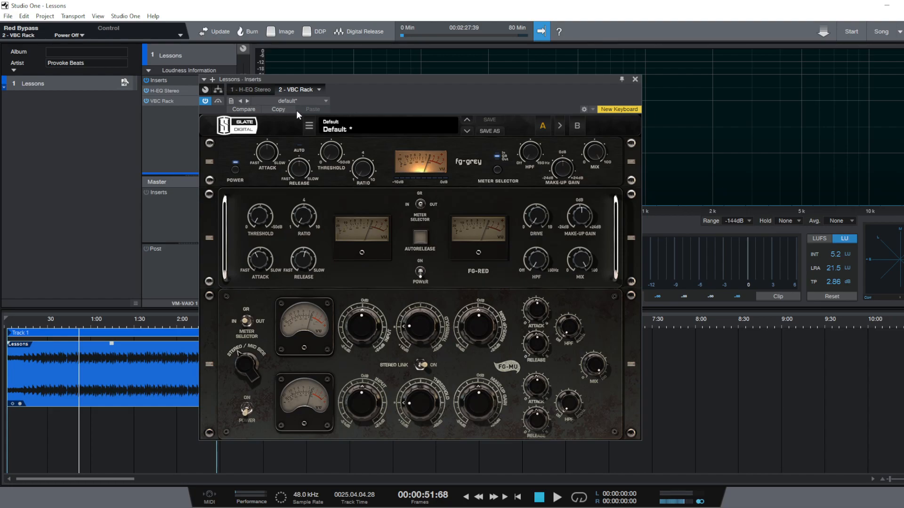
Play the track and set the FG-Grey compressor's threshold to -6.0 dB
key("space")
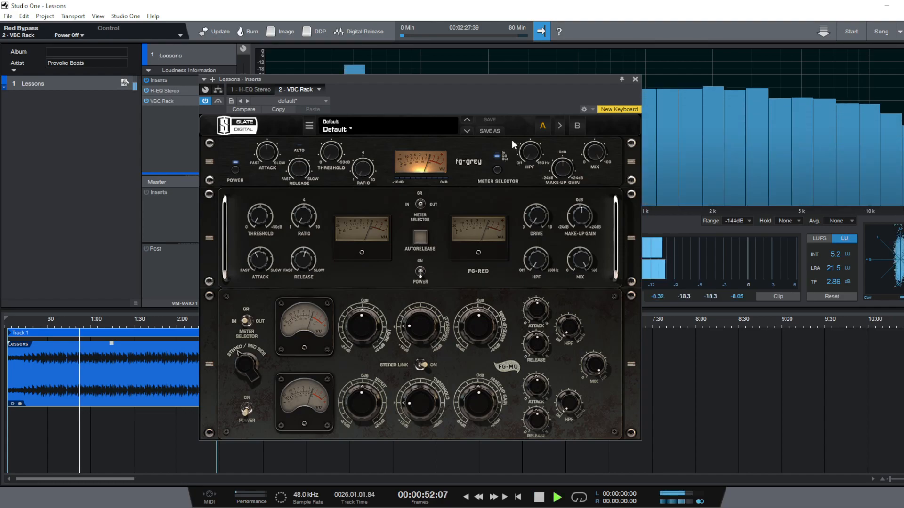
left_click(368, 172)
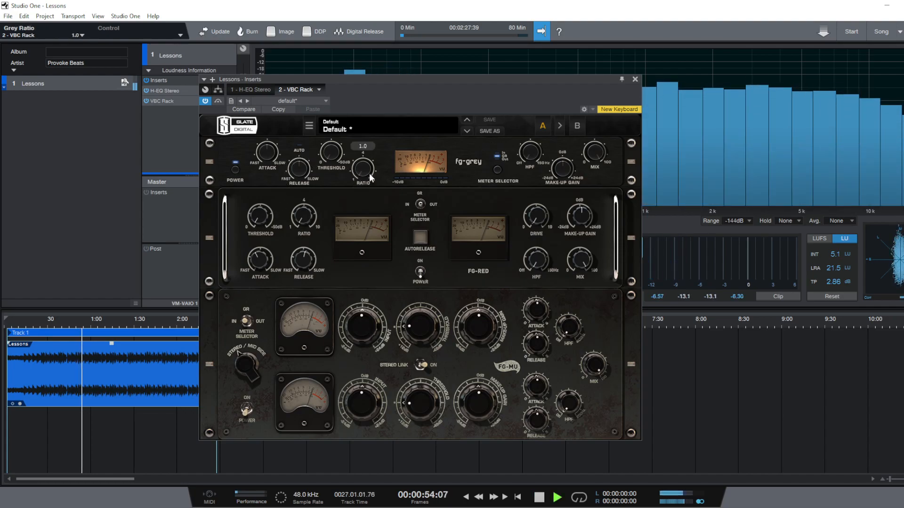
left_click_drag(326, 154, 332, 137)
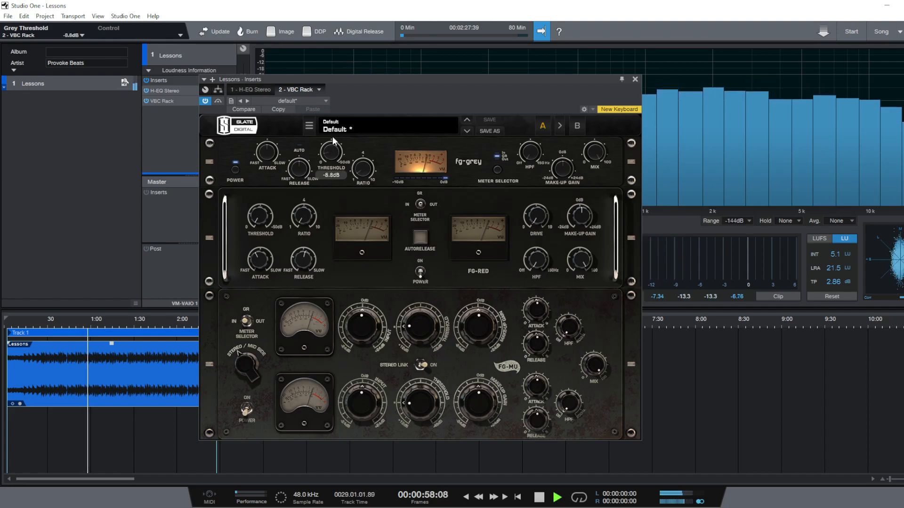
left_click_drag(332, 140, 325, 154)
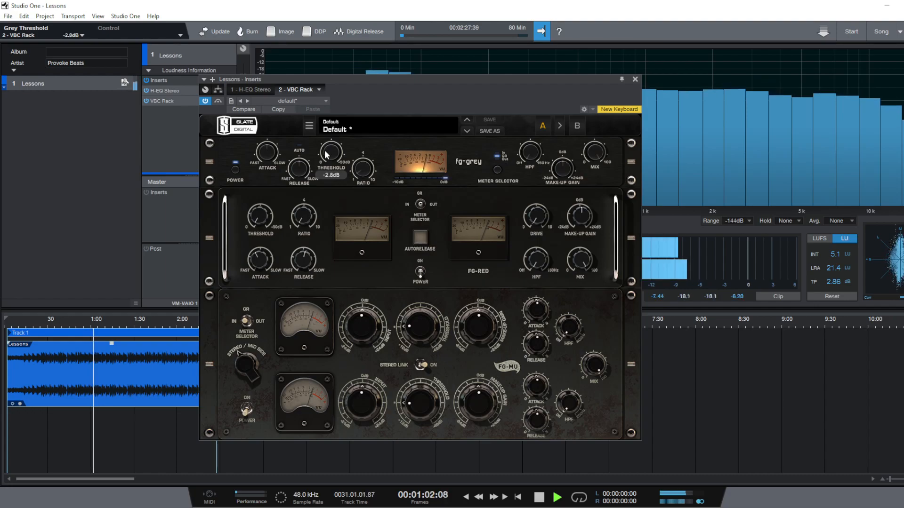
double_click(324, 154)
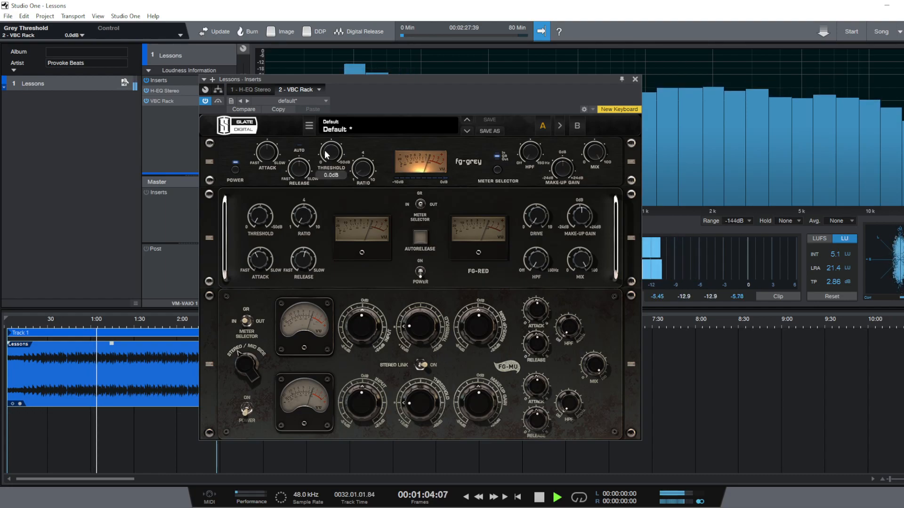
scroll(325, 154, "up", 5)
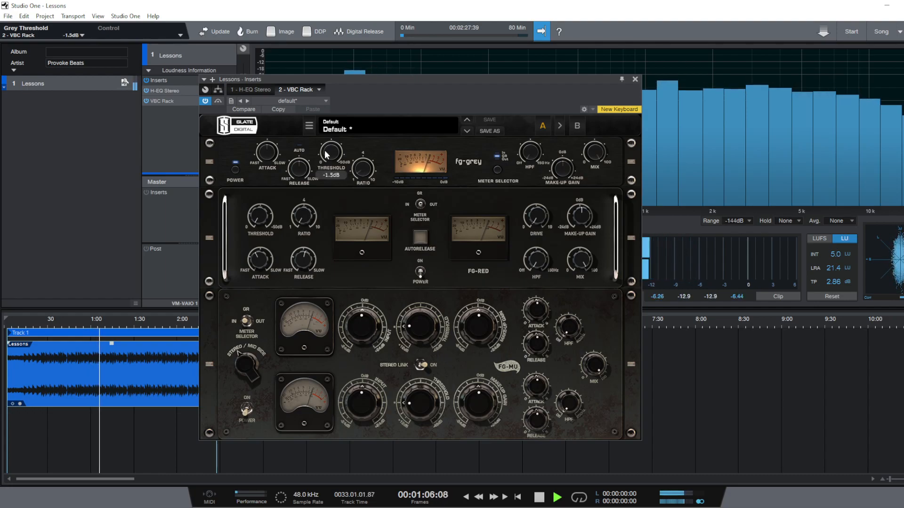
scroll(324, 154, "up", 2)
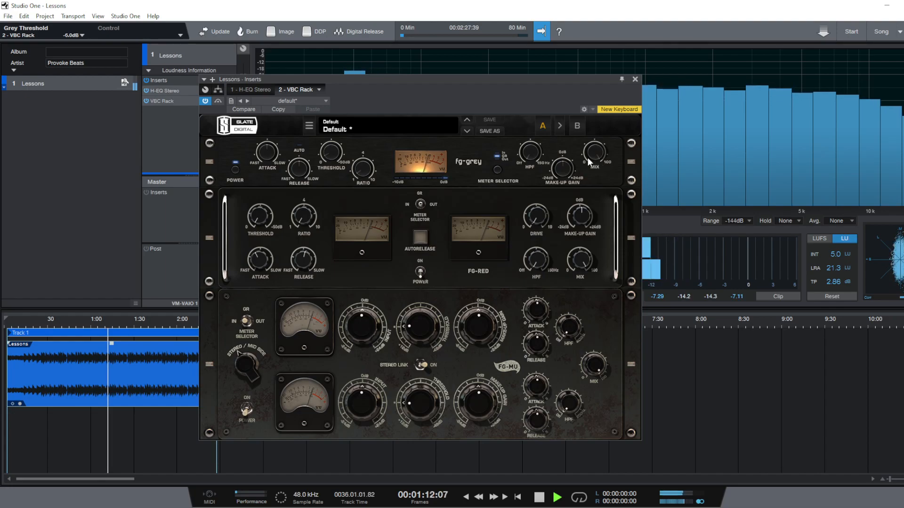
Set the FG-Grey make-up gain to 1.0 dB and stop playback
scroll(568, 170, "up", 2)
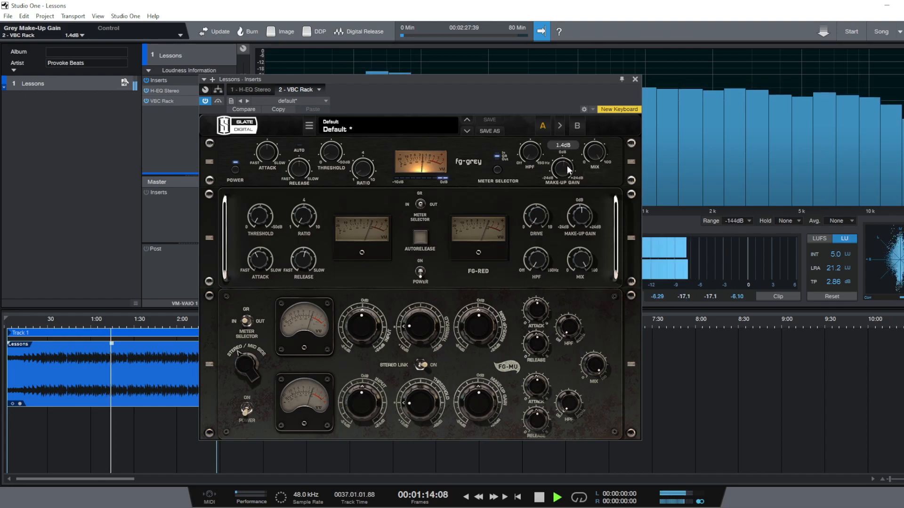
scroll(568, 163, "down", 1)
scroll(565, 143, "up", 2)
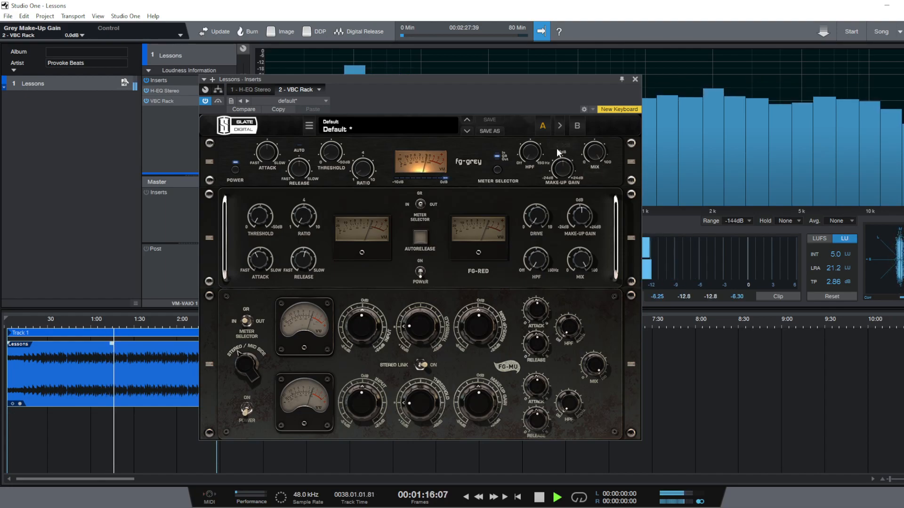
left_click(563, 146)
type("1")
key("Return")
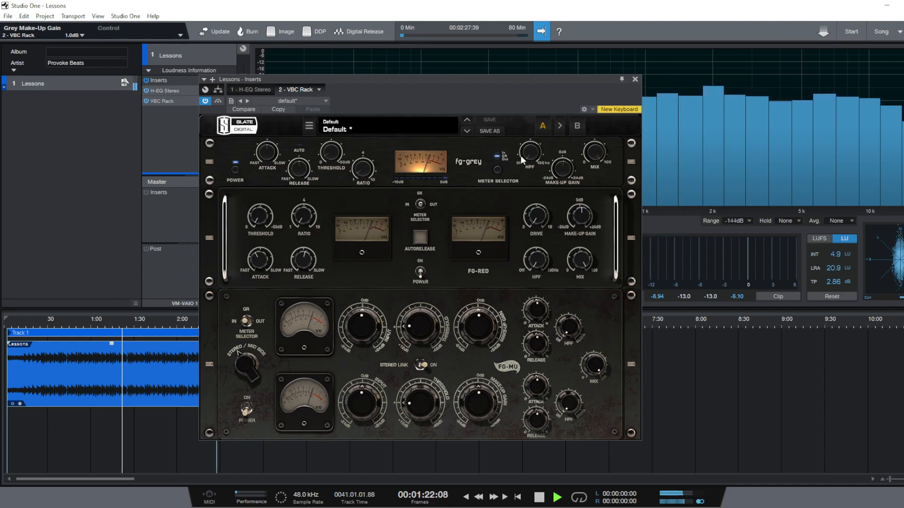
key("space")
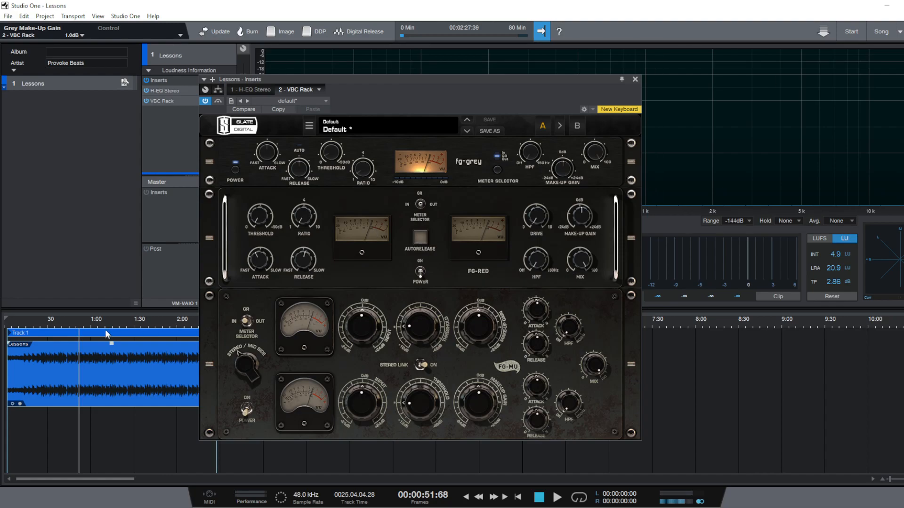
Switch on FG-Red and set its threshold to -15.9 dB while playing from about 35 seconds
left_click(56, 320)
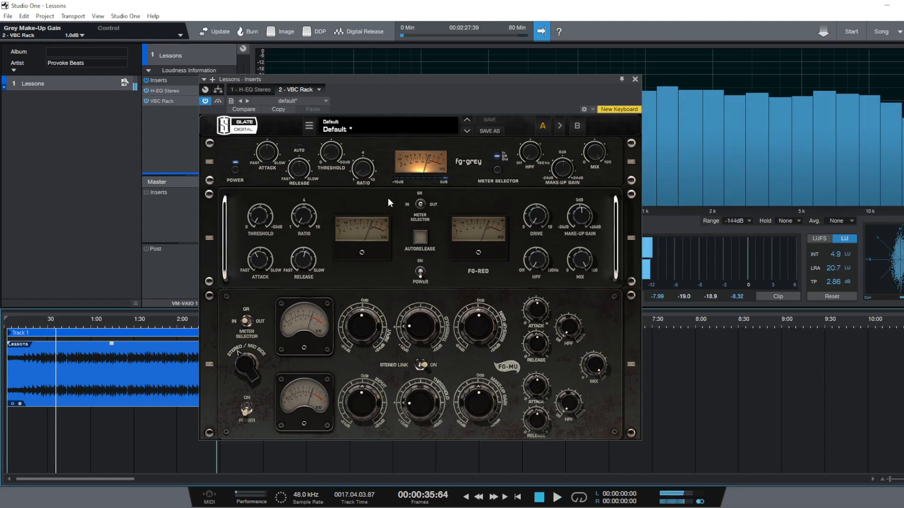
left_click(423, 272)
key("space")
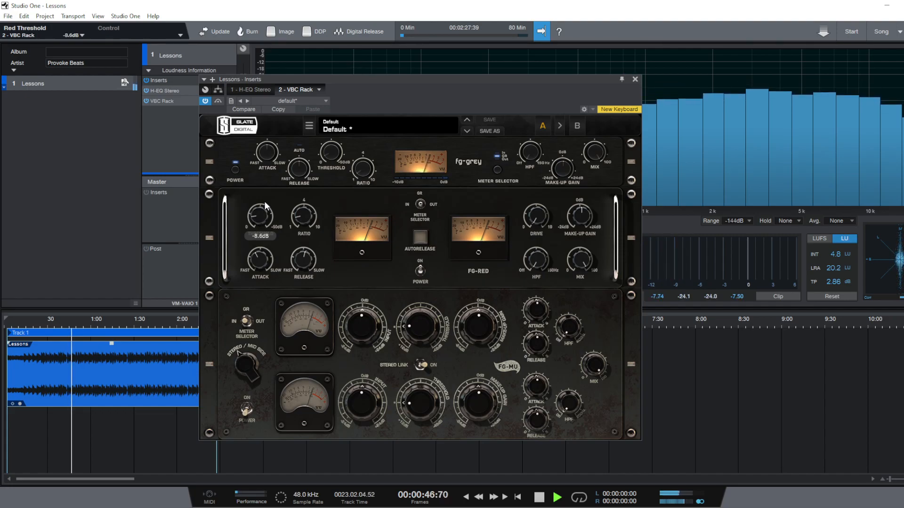
left_click_drag(265, 206, 267, 194)
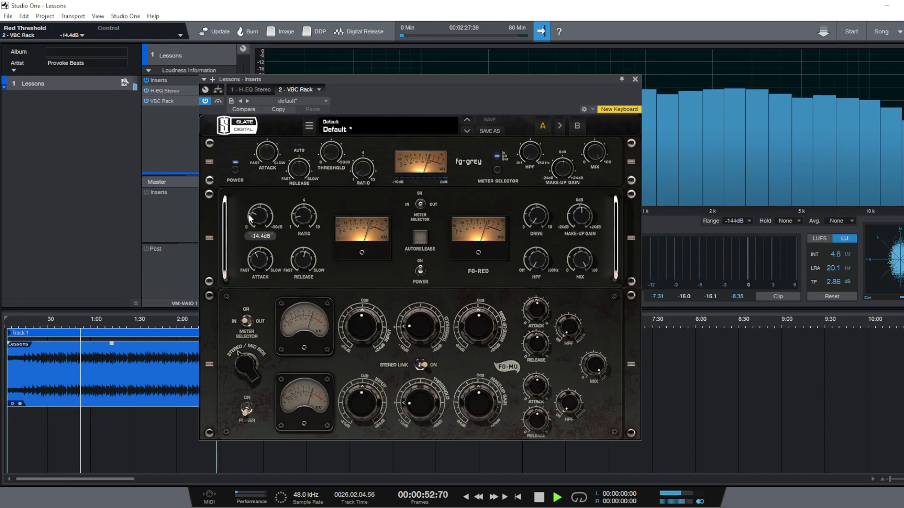
mouse_move(259, 215)
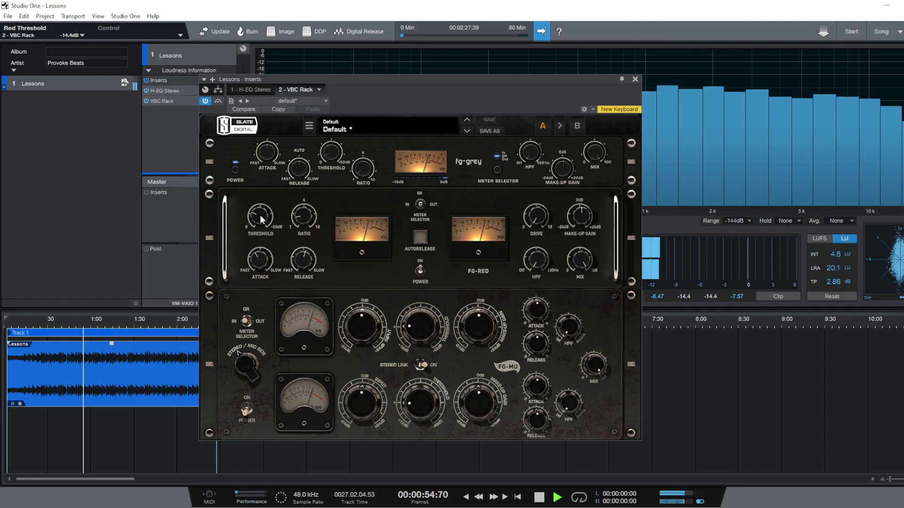
scroll(260, 215, "up", 3)
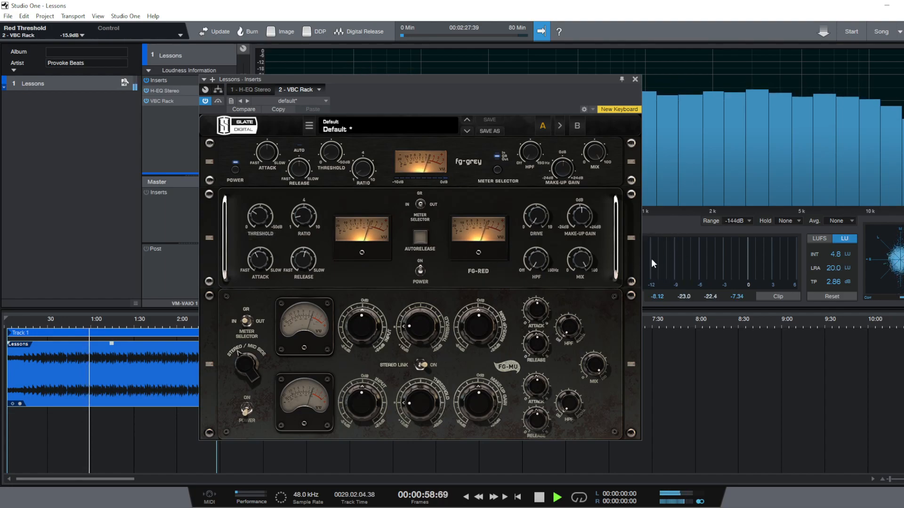
Raise the FG-Red make-up gain to 1.8 dB
mouse_move(584, 216)
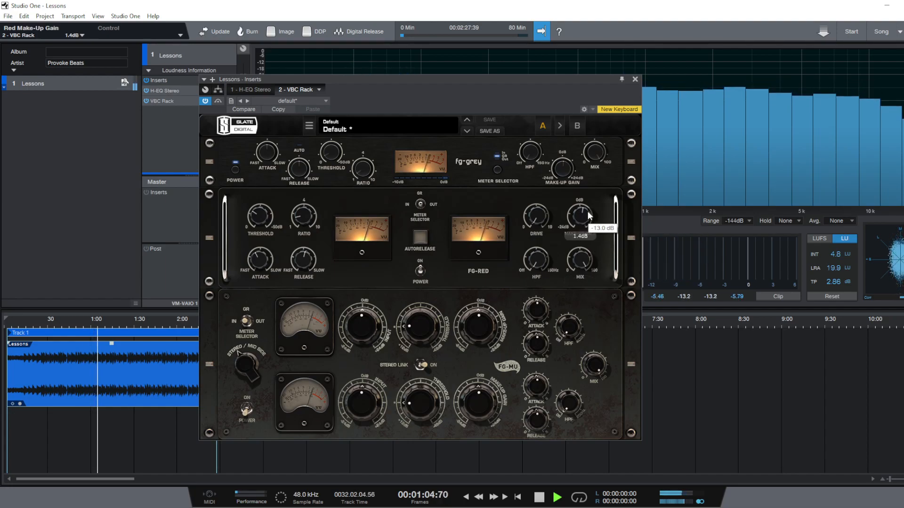
scroll(578, 214, "up", 3)
mouse_move(579, 214)
left_mouse_down()
mouse_move(579, 191)
mouse_move(575, 219)
mouse_move(603, 233)
mouse_move(583, 204)
left_mouse_up()
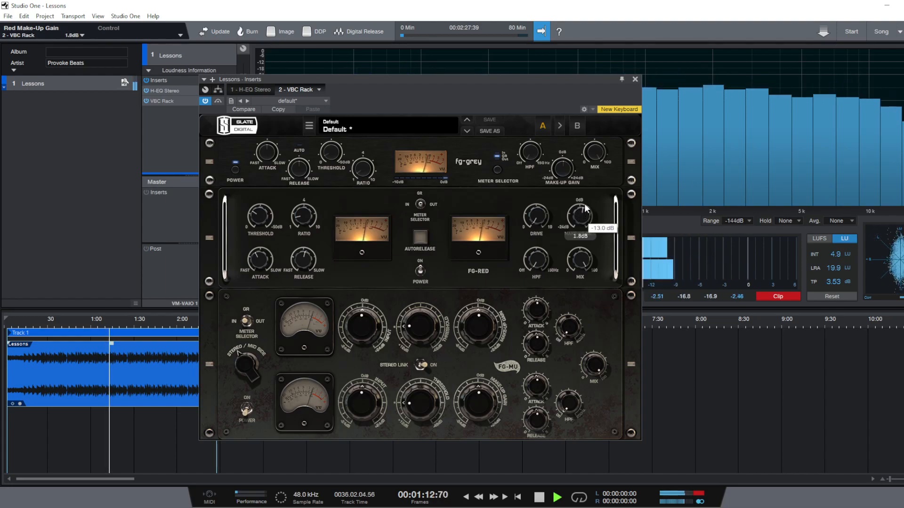
Keep FG-Red's release manual and set its attack to 2.5, release to 7.6 and threshold to -7.5 dB
left_click_drag(250, 210, 265, 216)
left_click(419, 238)
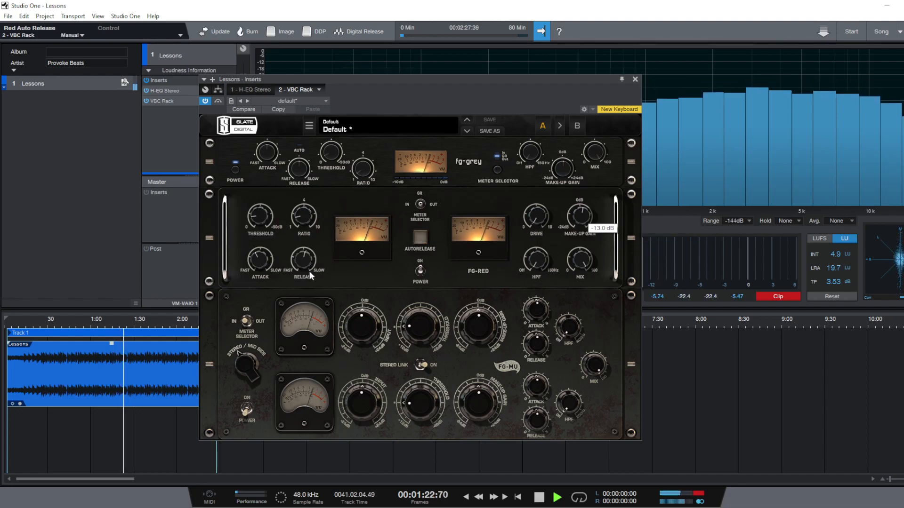
left_click_drag(304, 261, 265, 257)
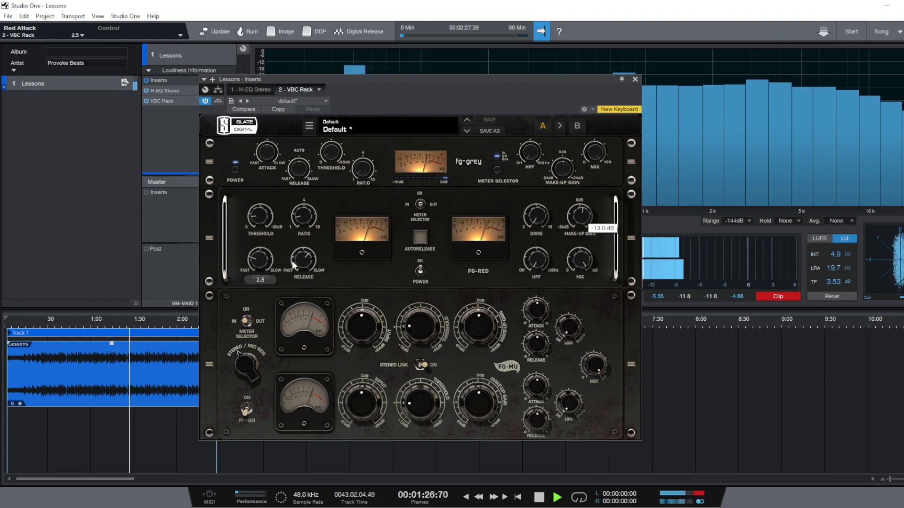
left_click_drag(297, 261, 297, 257)
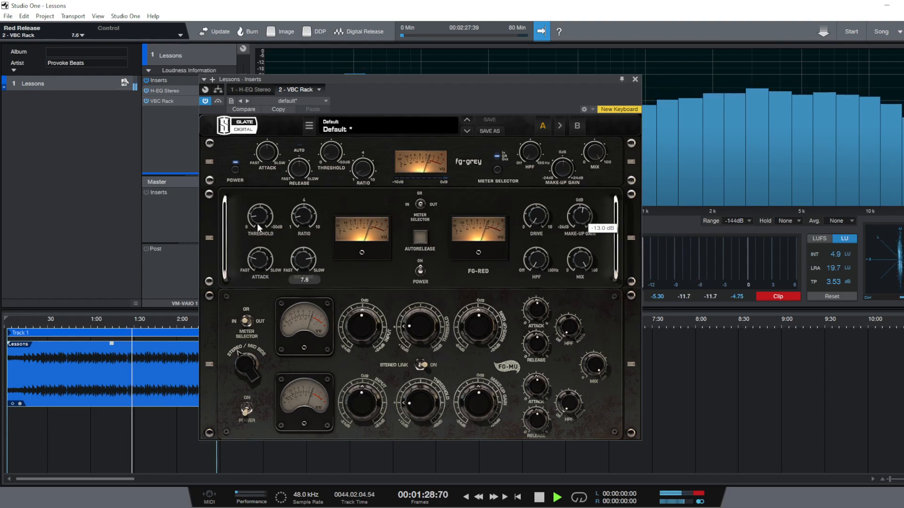
mouse_move(263, 219)
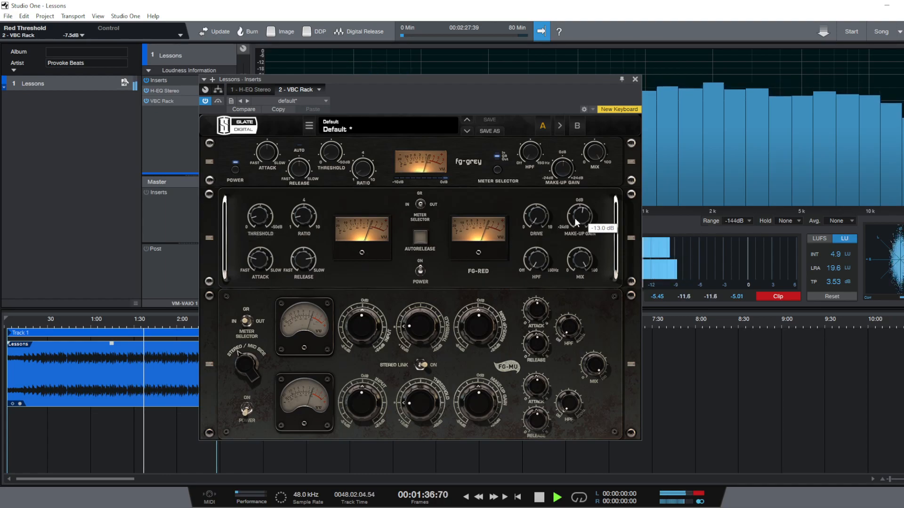
Replay the track while setting the FG-Red threshold to -12.0 dB, and stop playback
mouse_move(534, 217)
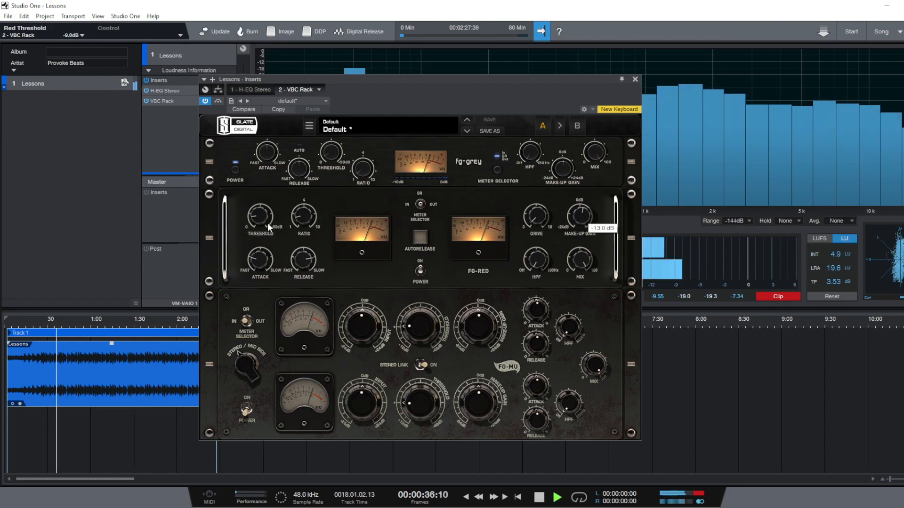
scroll(265, 219, "down", 3)
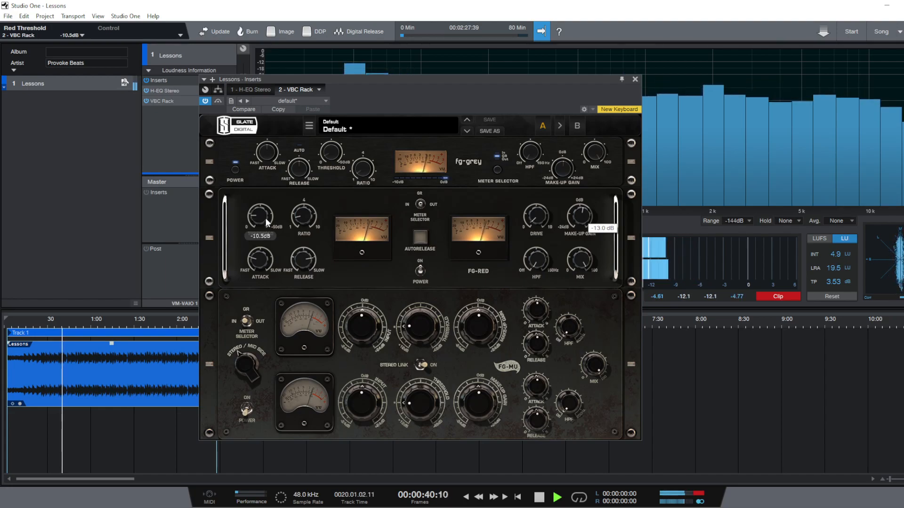
scroll(266, 218, "down", 3)
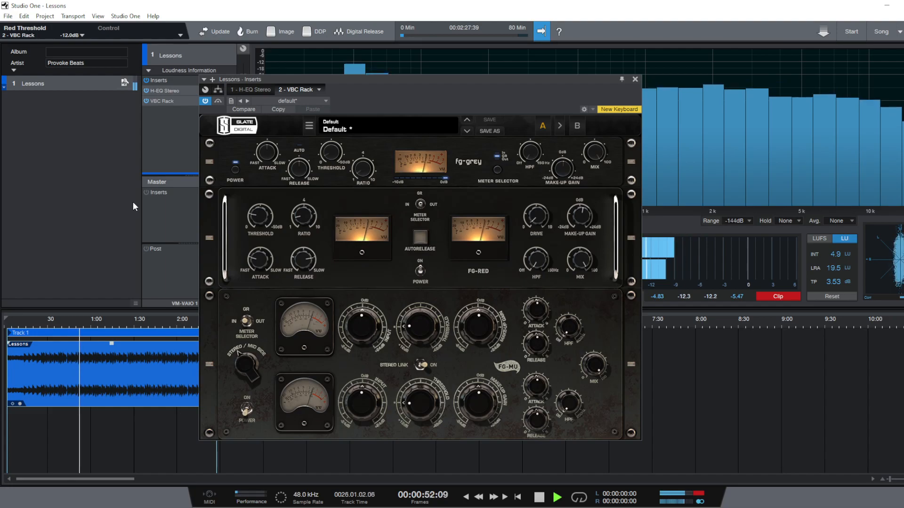
key("space")
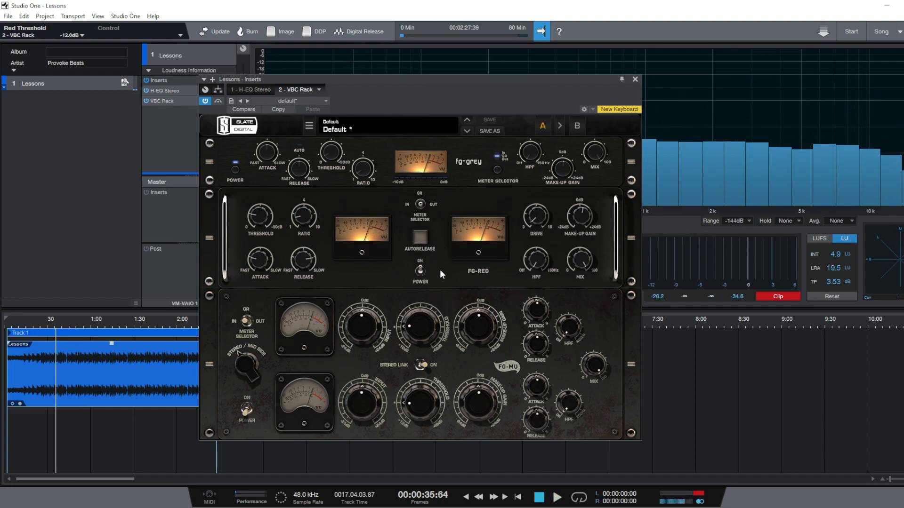
Switch on the FG-MU compressor and adjust its stereo-linked threshold during playback
left_click(249, 415)
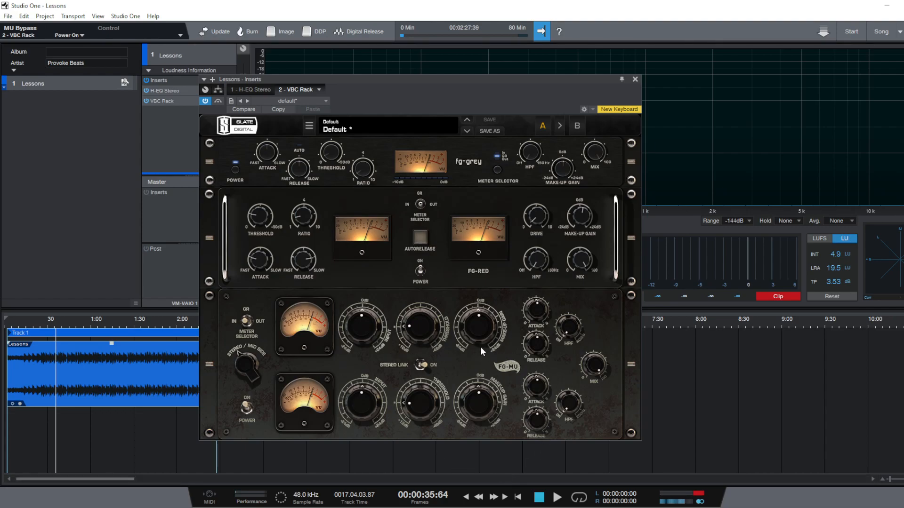
key("space")
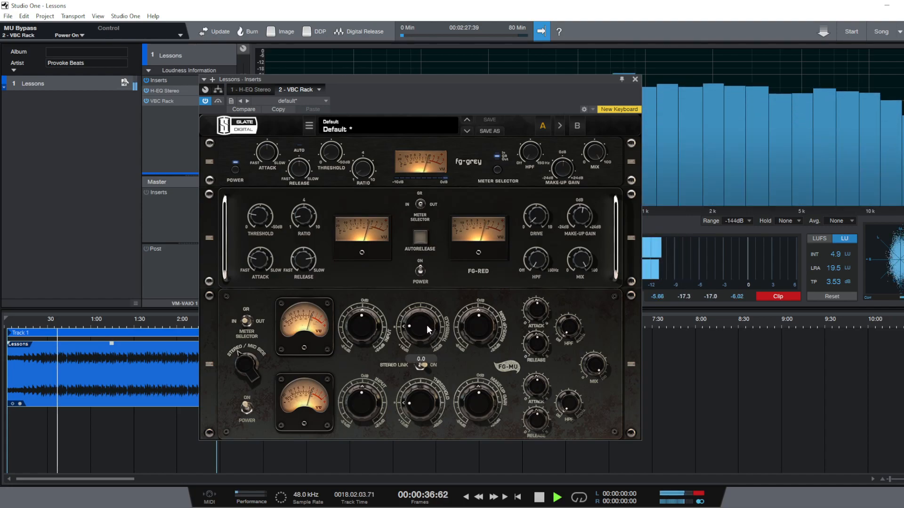
mouse_move(422, 332)
left_mouse_down()
mouse_move(428, 310)
mouse_move(412, 322)
left_mouse_up()
Set the FG-MU make-up gain to 2.0 dB on both channels
left_click_drag(475, 317, 481, 318)
scroll(481, 318, "up", 6)
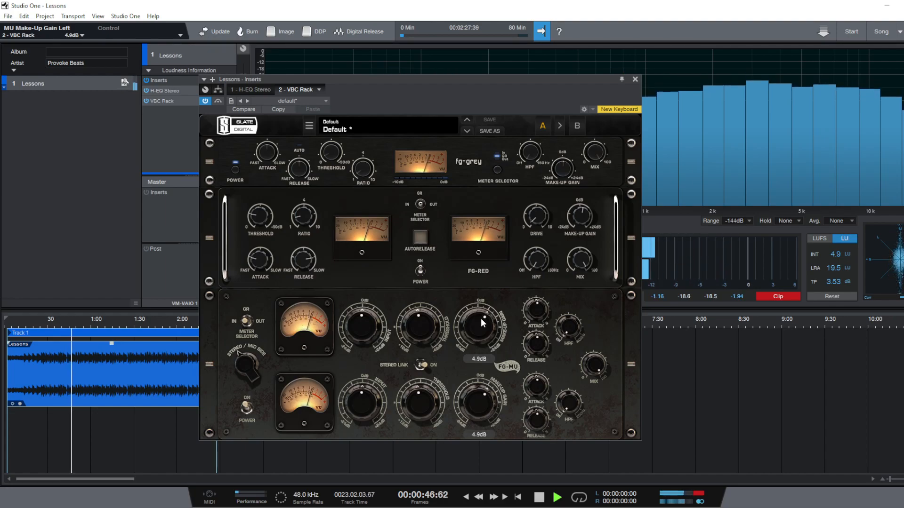
scroll(481, 318, "down", 6)
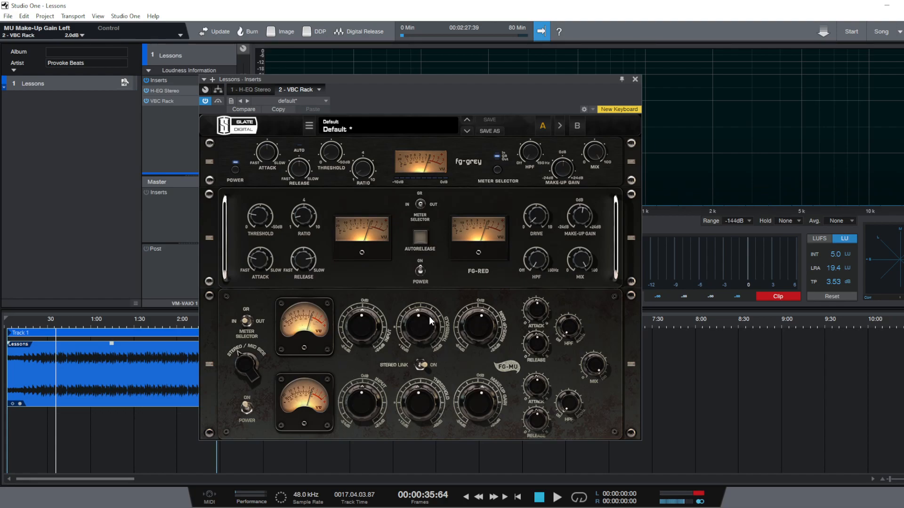
Replay the track while adjusting the FG-MU stereo-linked threshold, set its make-up gain to 0.5 dB on both channels, and stop playback
key("space")
mouse_move(417, 329)
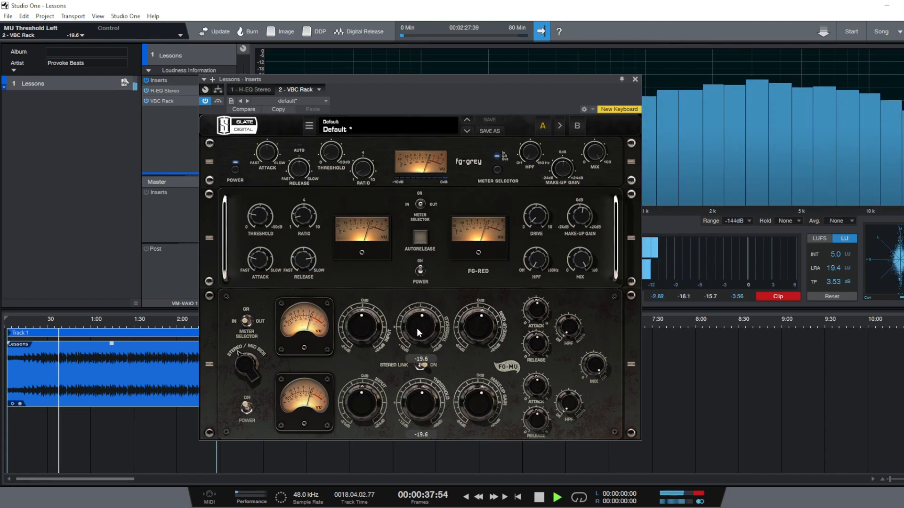
mouse_move(476, 324)
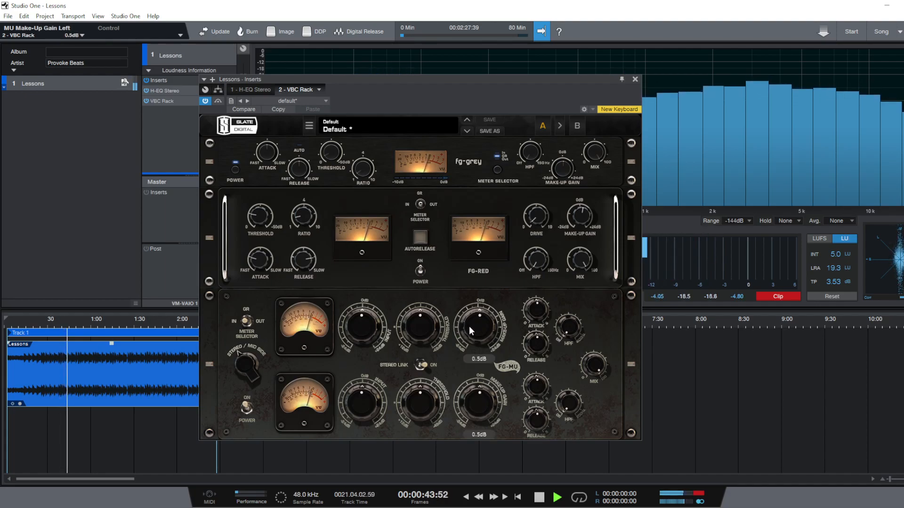
key("space")
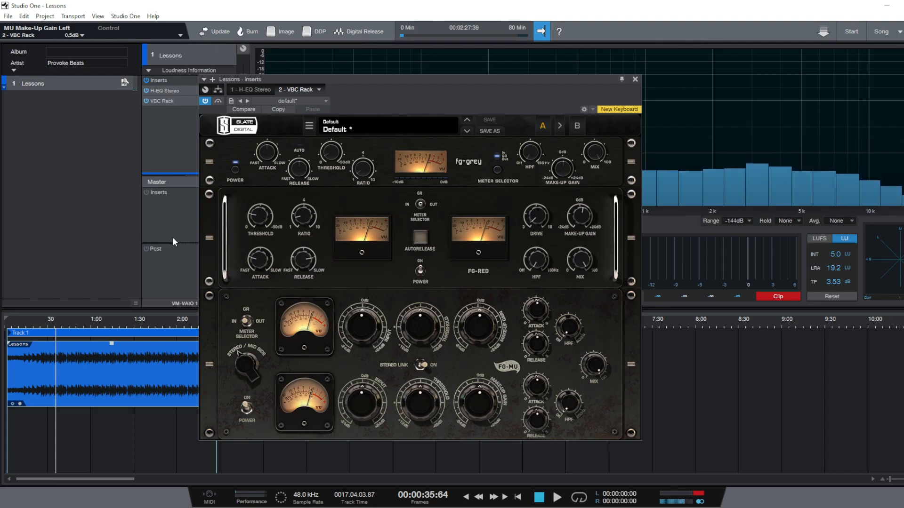
Play the track from about 0:38, close the VBC Rack window, and stop playback
left_click(60, 320)
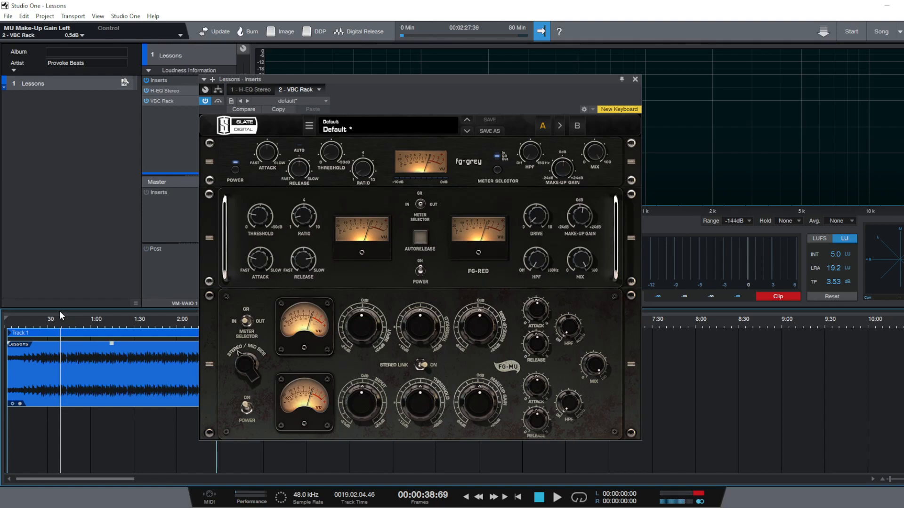
key("space")
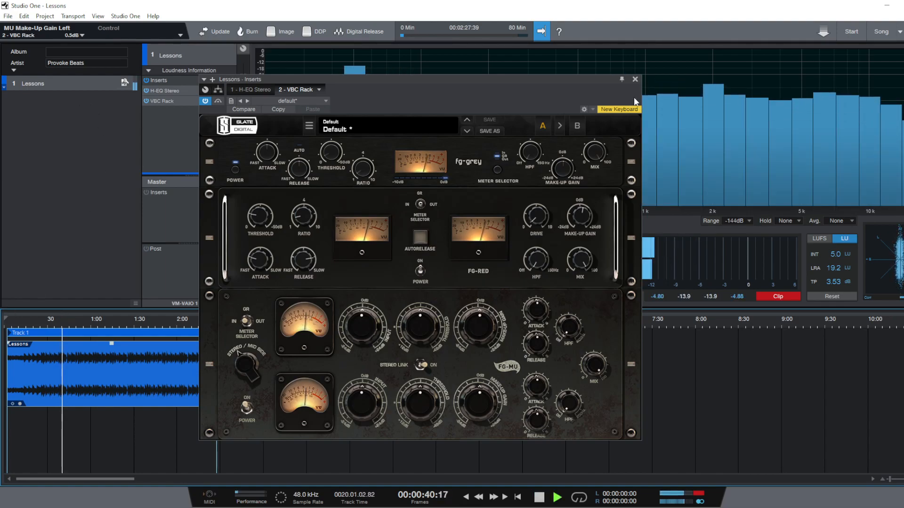
left_click(634, 80)
key("space")
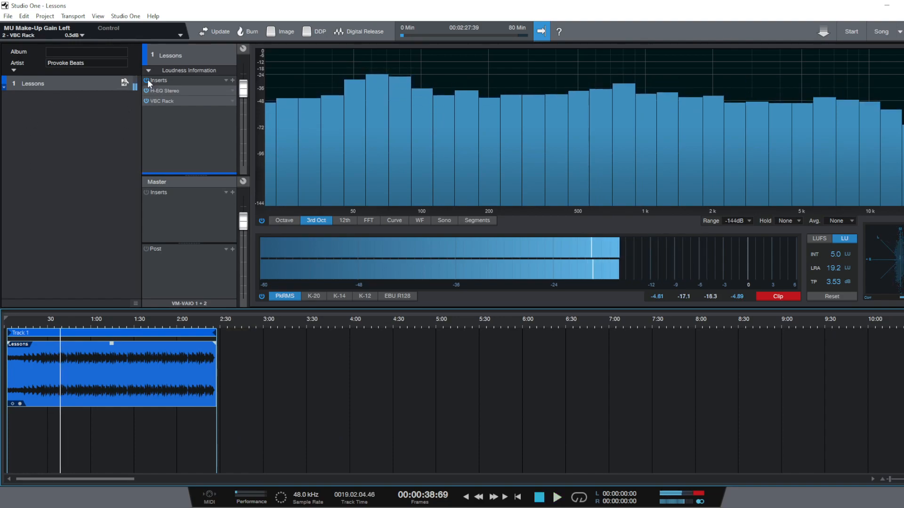
Compare the track with and without all Lessons inserts during playback, leave the inserts enabled, and reset the clip indicator
left_click(147, 80)
key("space")
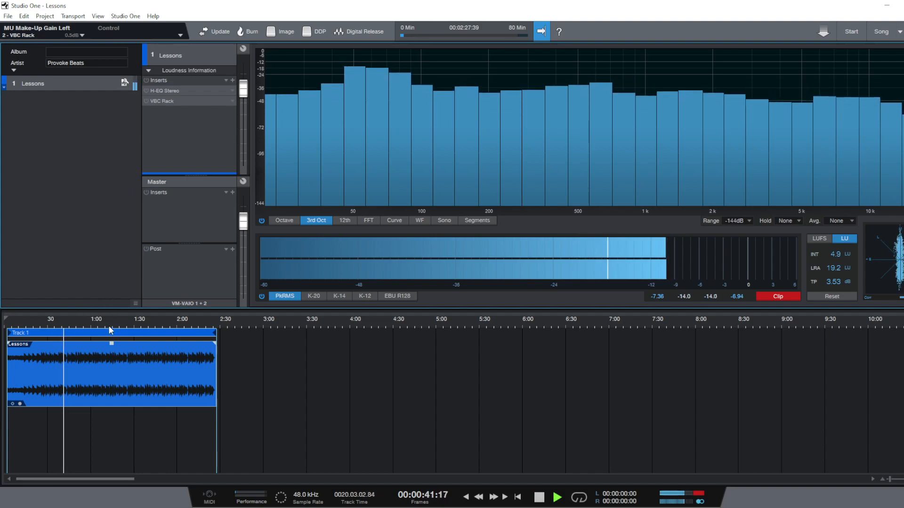
left_click(145, 81)
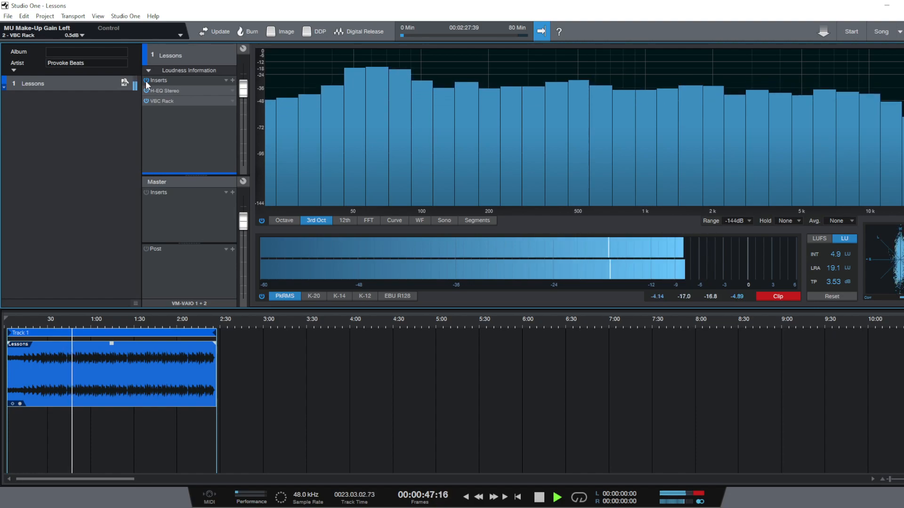
left_click(146, 80)
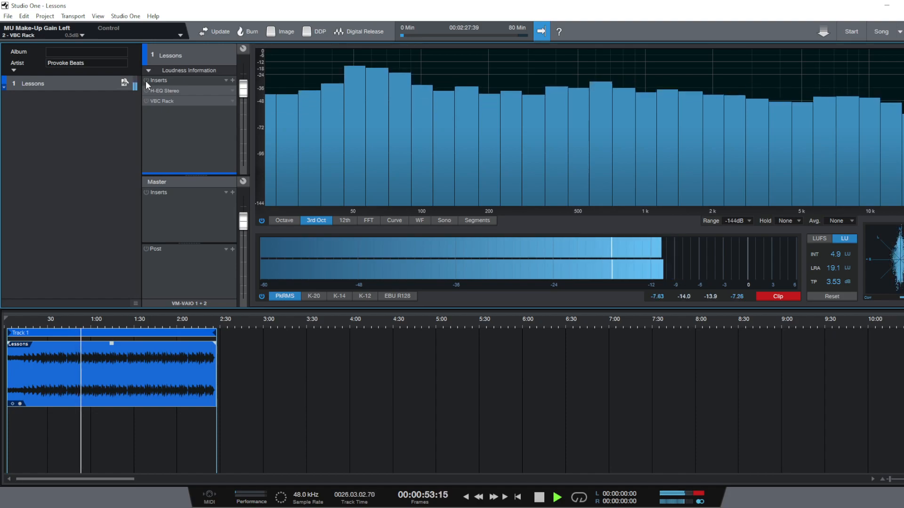
left_click(146, 80)
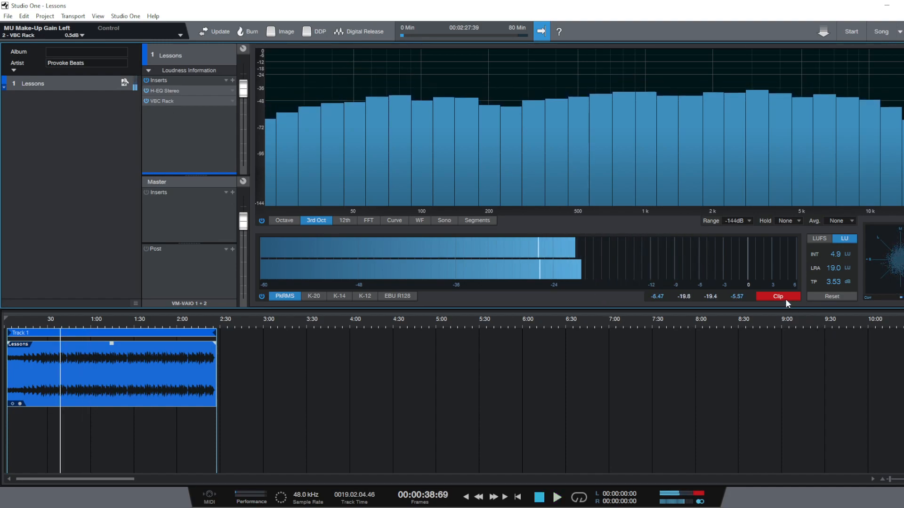
left_click(784, 296)
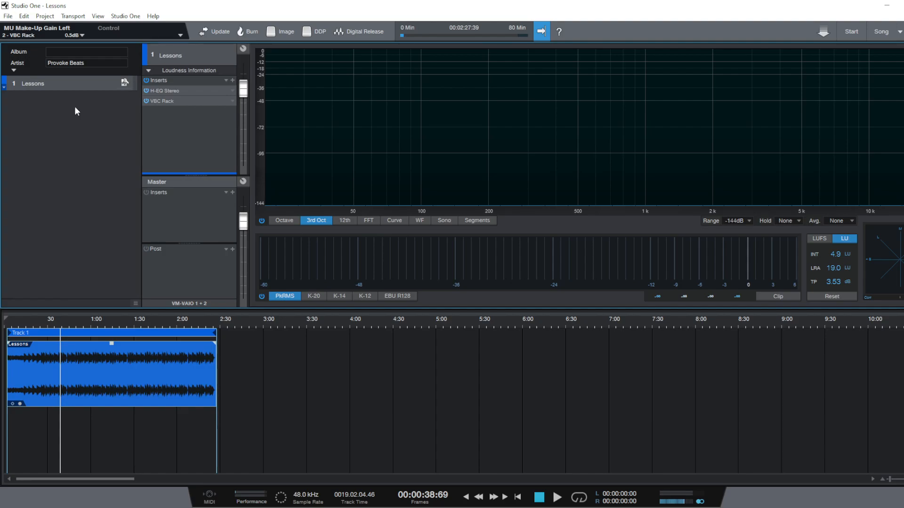
Search the plug-ins for "max" and add MaxxBass Stereo to the Lessons inserts
left_click(232, 80)
type("m")
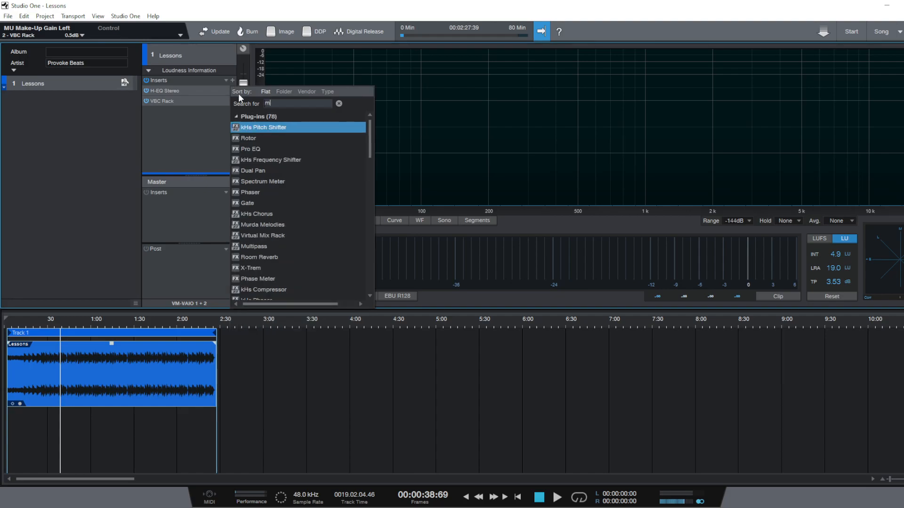
type("ax")
left_click(328, 148)
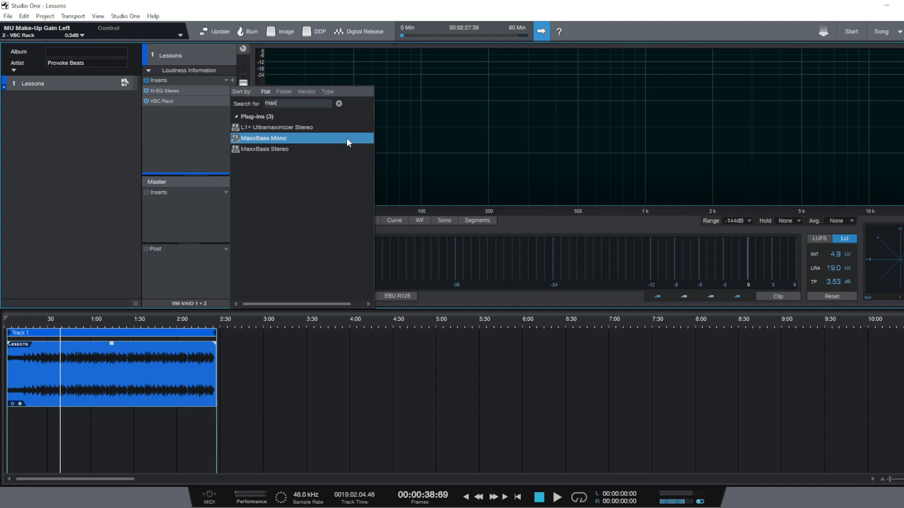
double_click(341, 147)
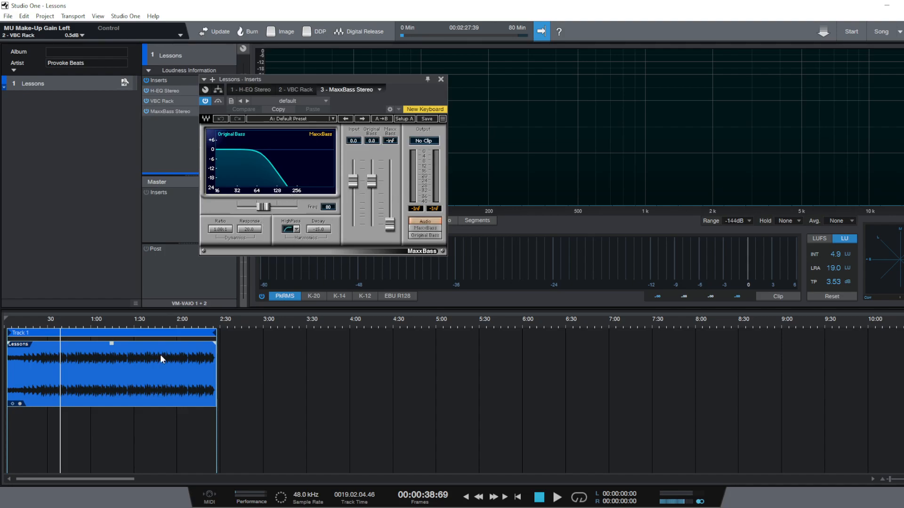
Play the track from about 0:23 with the MaxxBass monitor on Original Bass
left_click(37, 321)
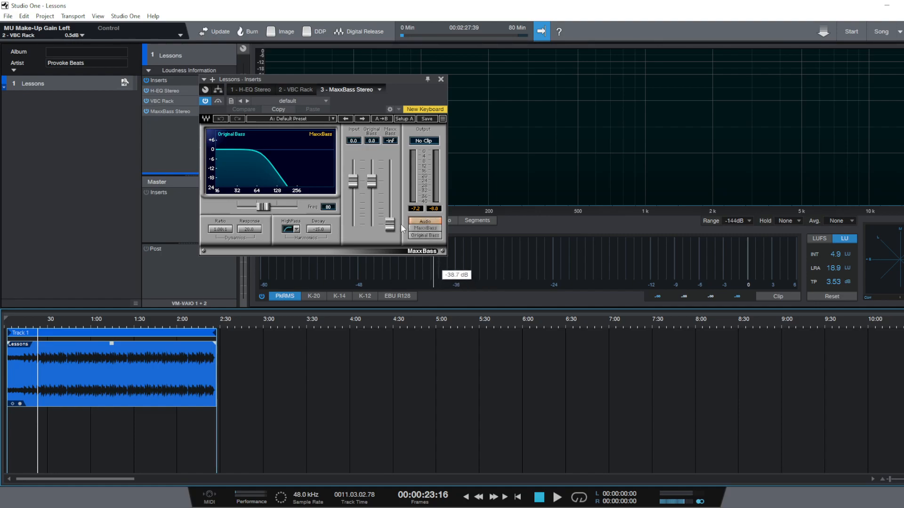
key("space")
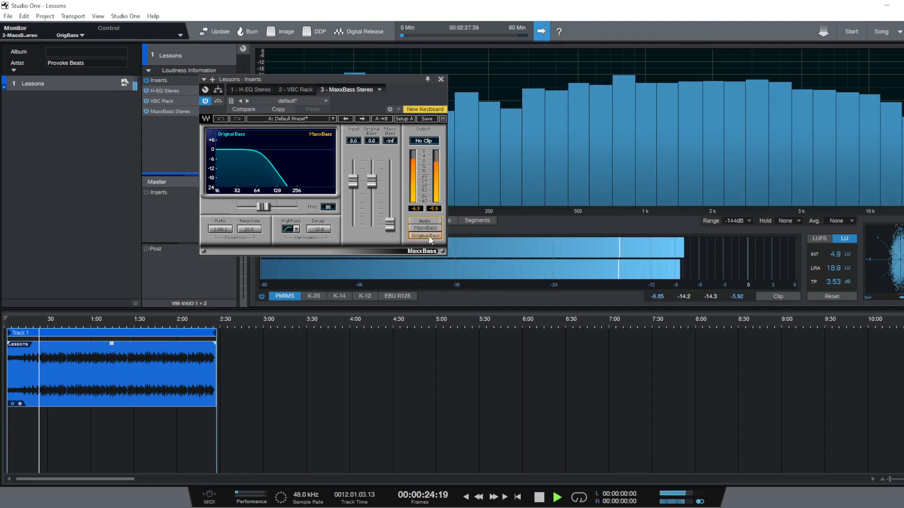
left_click(426, 236)
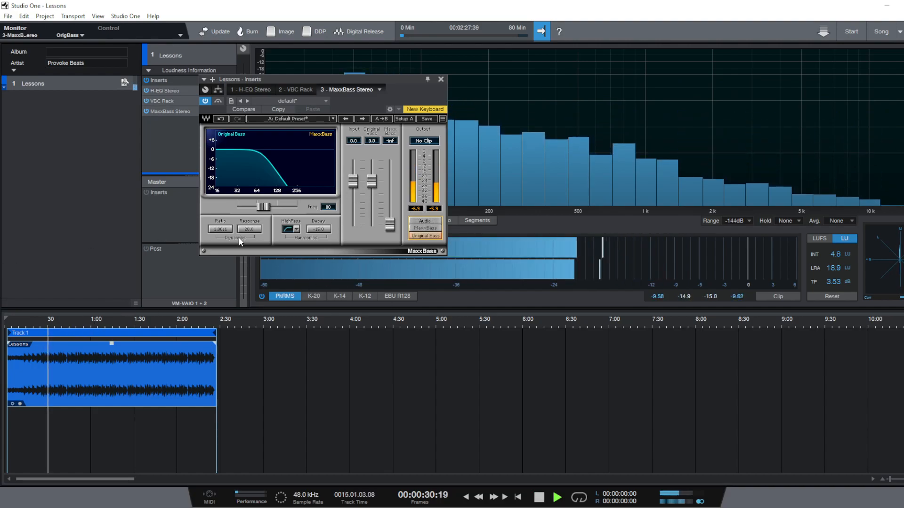
Monitor only the MaxxBass signal, set its level to -0.5 dB and the crossover frequency to 70 Hz, and stop playback
left_click(430, 229)
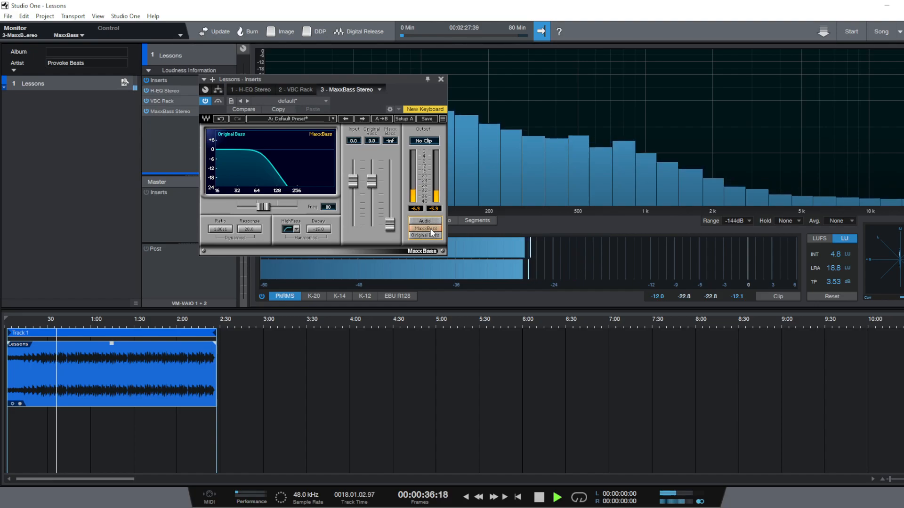
left_click_drag(391, 226, 389, 183)
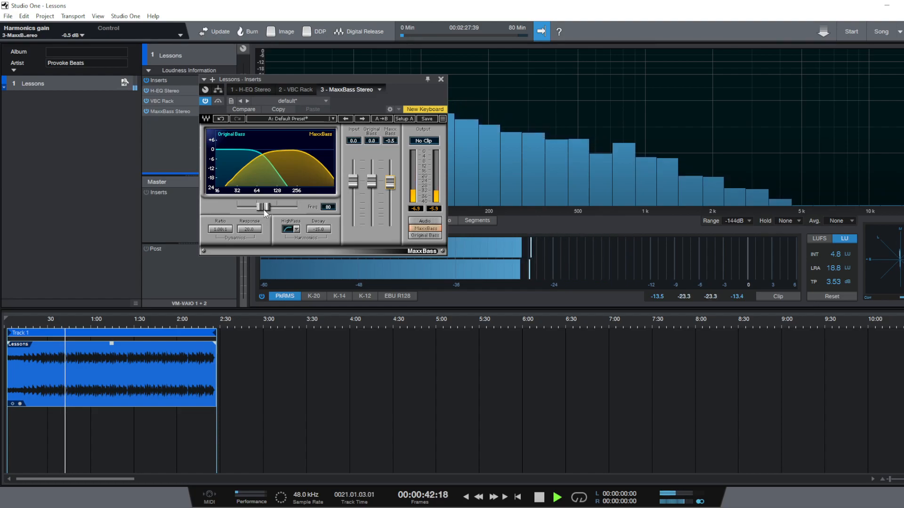
mouse_move(261, 207)
left_mouse_down()
mouse_move(285, 207)
mouse_move(264, 207)
left_mouse_up()
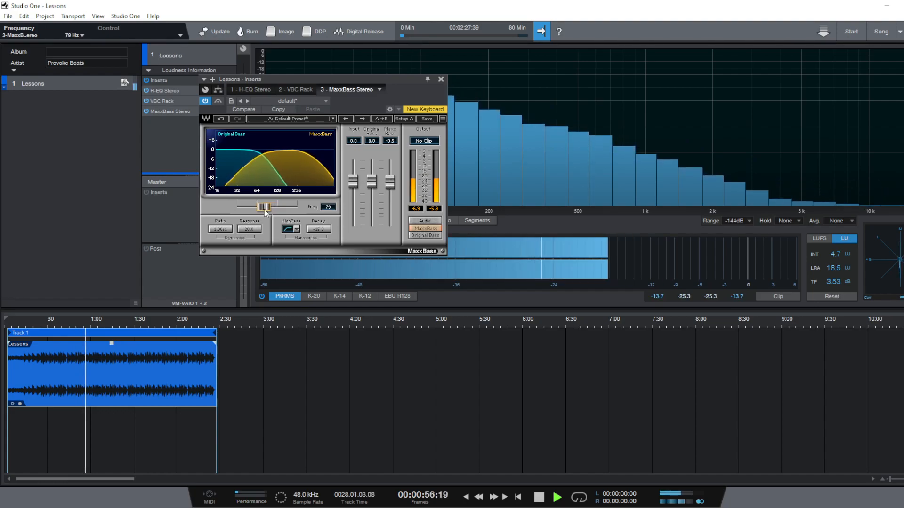
left_click_drag(263, 207, 258, 207)
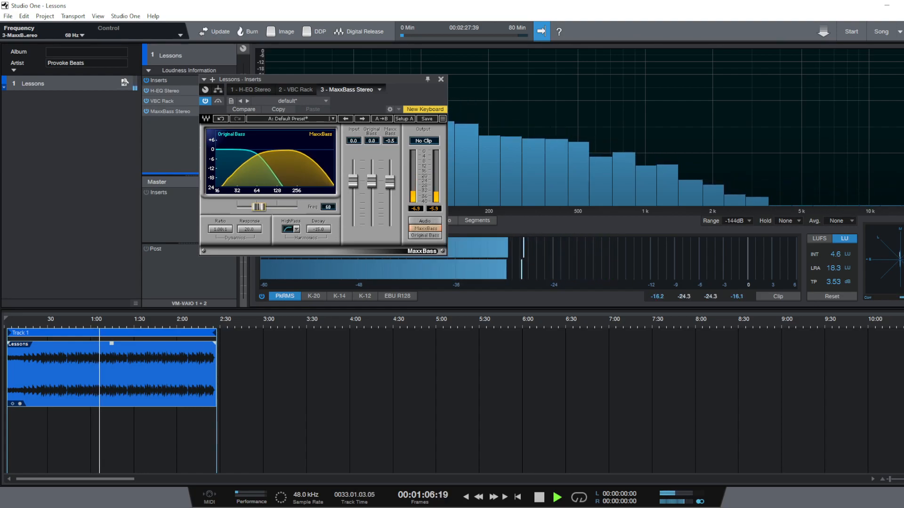
left_click_drag(259, 208, 260, 207)
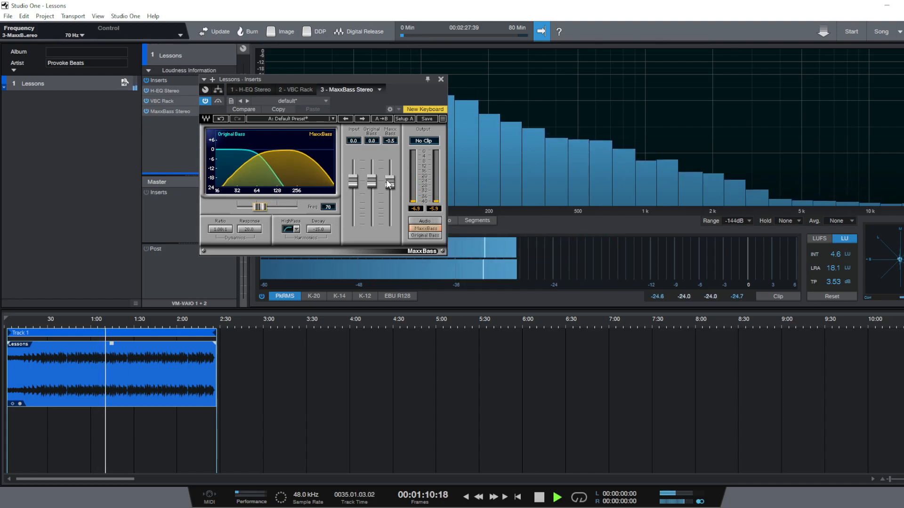
key("space")
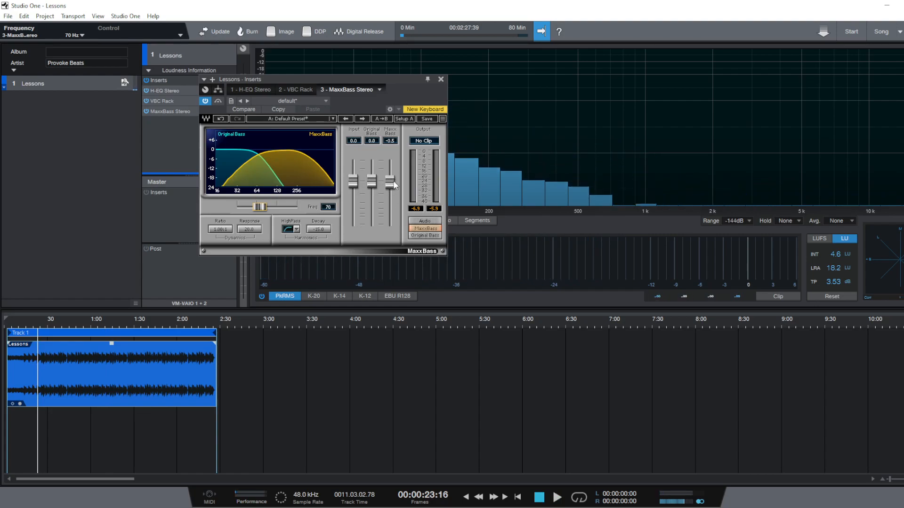
Try the MaxxBass level at -1.0 dB, return it to -0.5 dB during playback, and check Original Bass before monitoring the full audio
left_click_drag(390, 183, 391, 185)
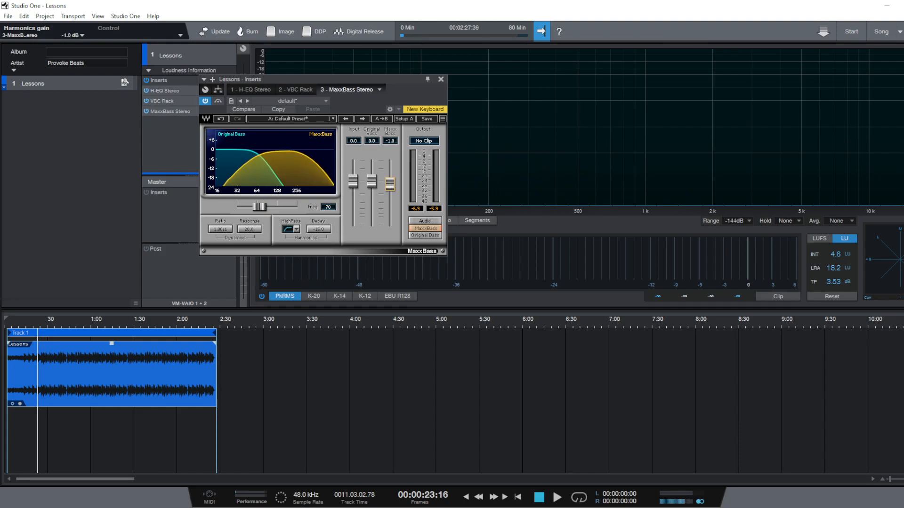
key("space")
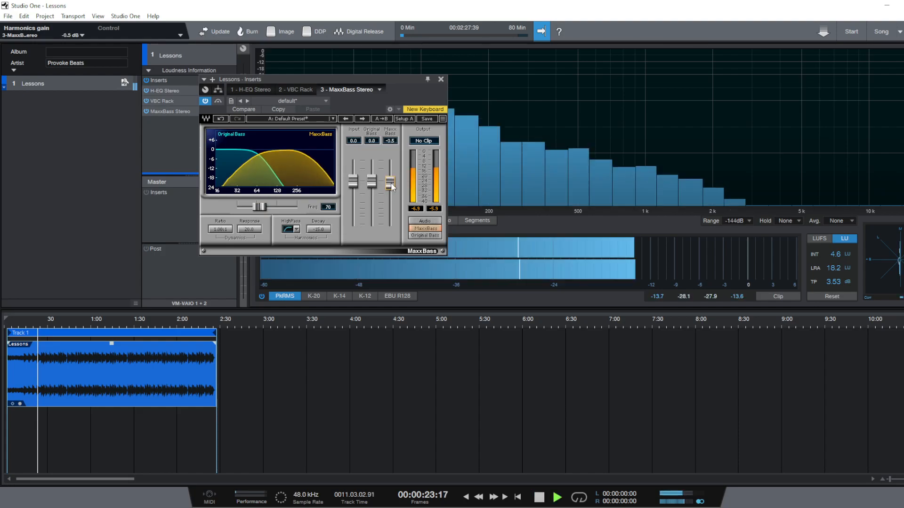
left_click(427, 236)
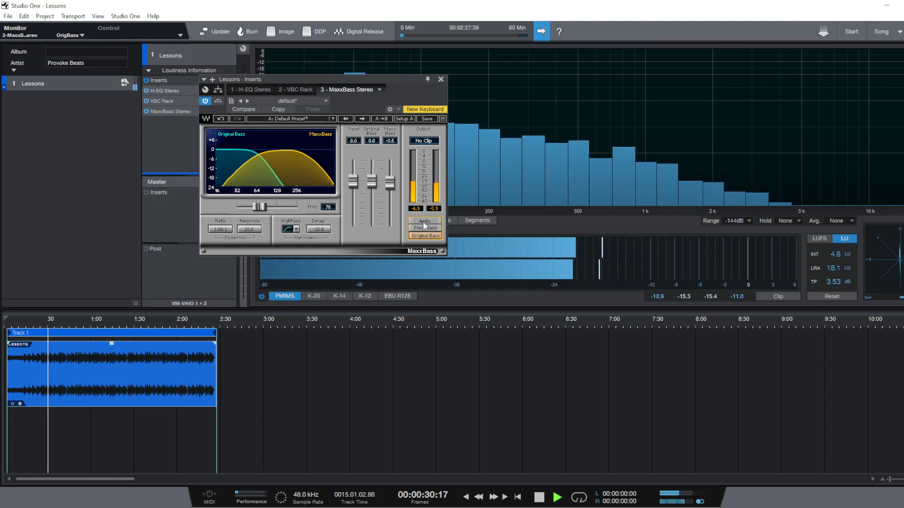
left_click(423, 221)
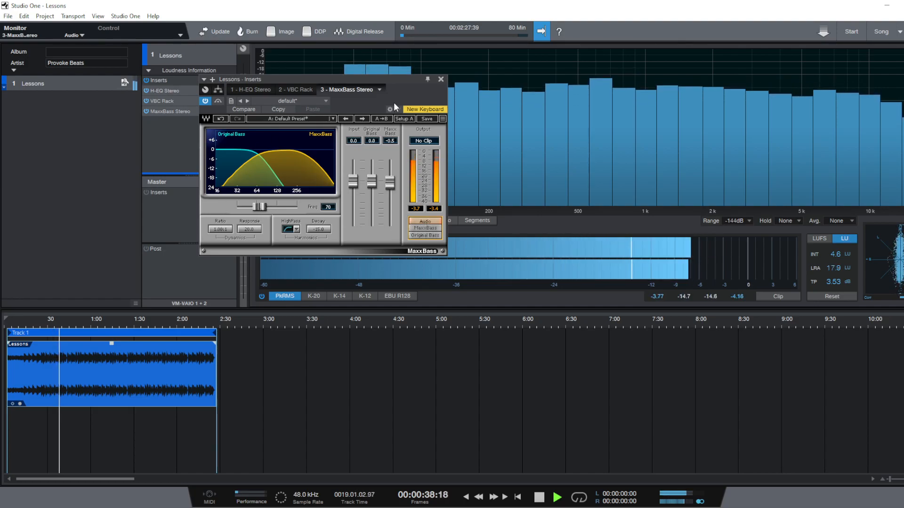
Close the MaxxBass window, compare the playing track with MaxxBass Stereo off and on, and leave it enabled
left_click(440, 79)
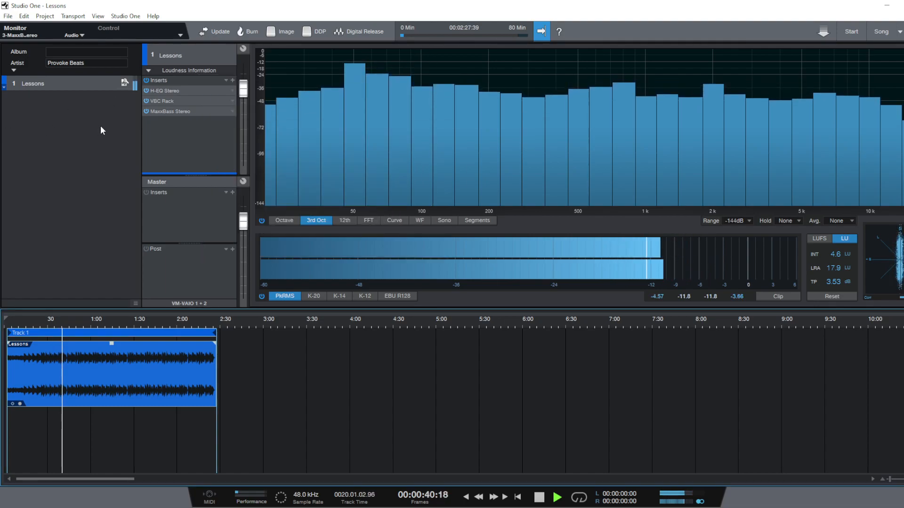
left_click(147, 111)
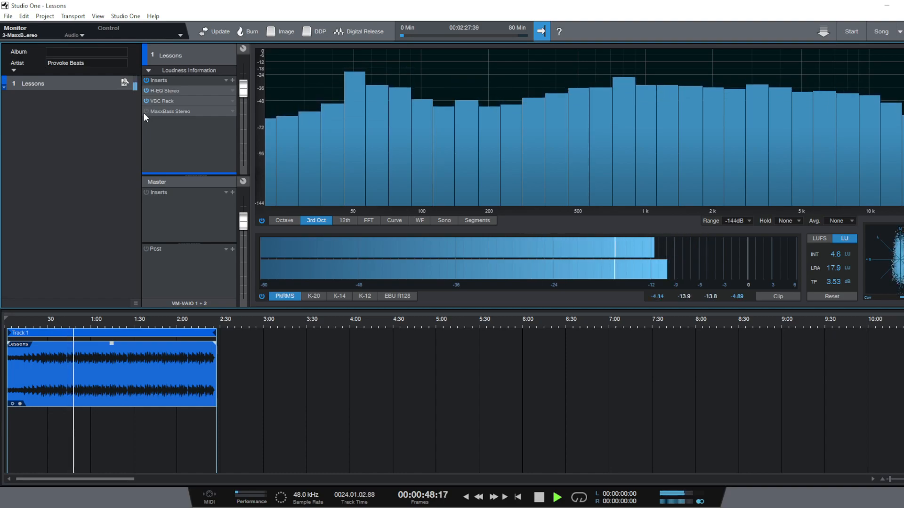
left_click(146, 110)
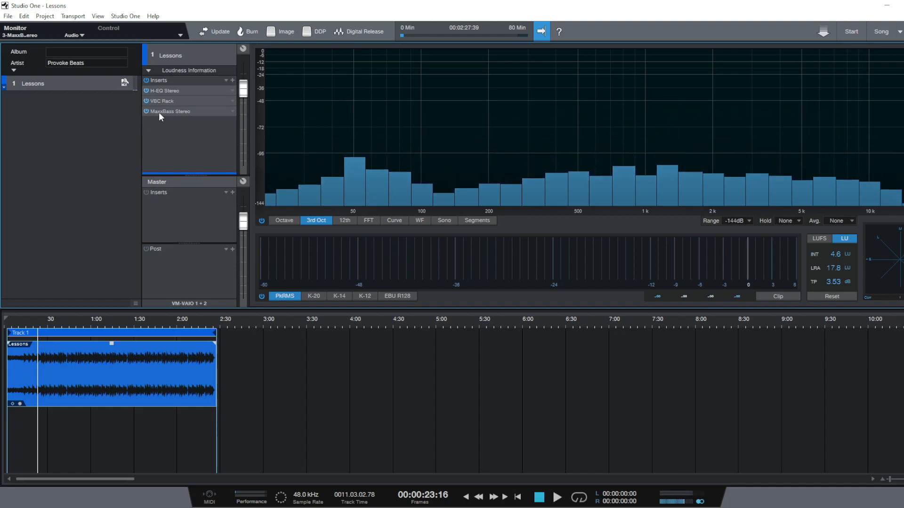
Add Binaural Pan to the Lessons inserts and move its window clear of the insert list
left_click(231, 80)
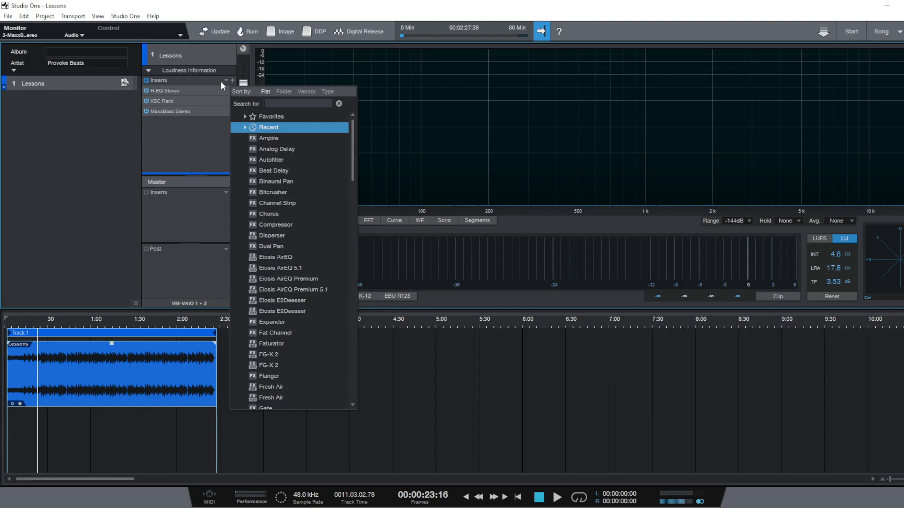
type("b")
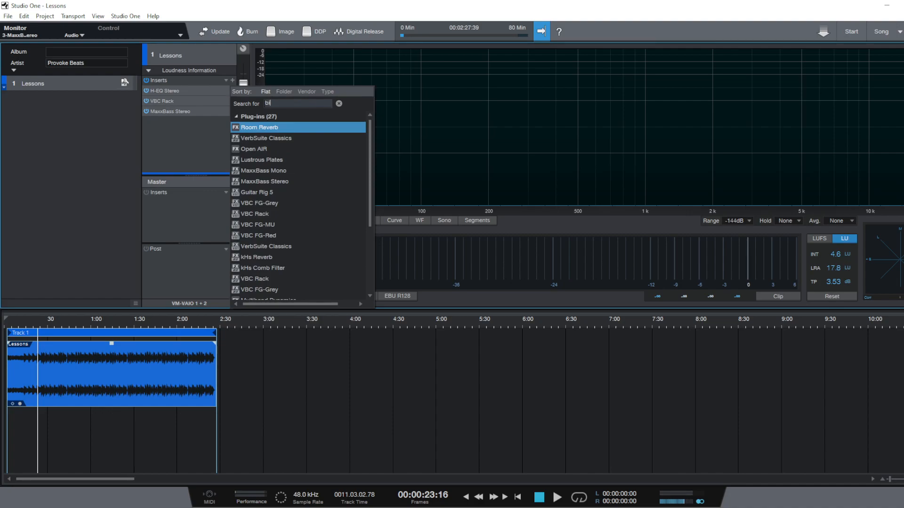
type("i")
double_click(265, 142)
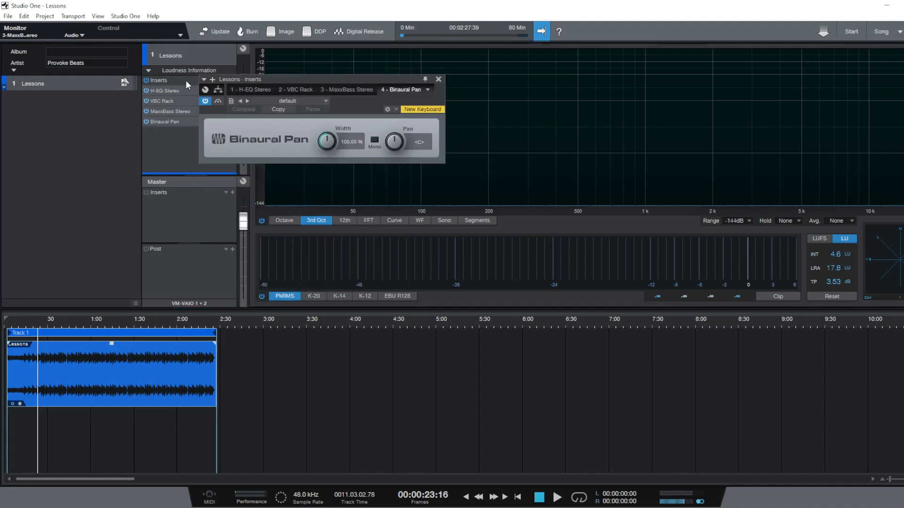
left_click_drag(231, 80, 286, 99)
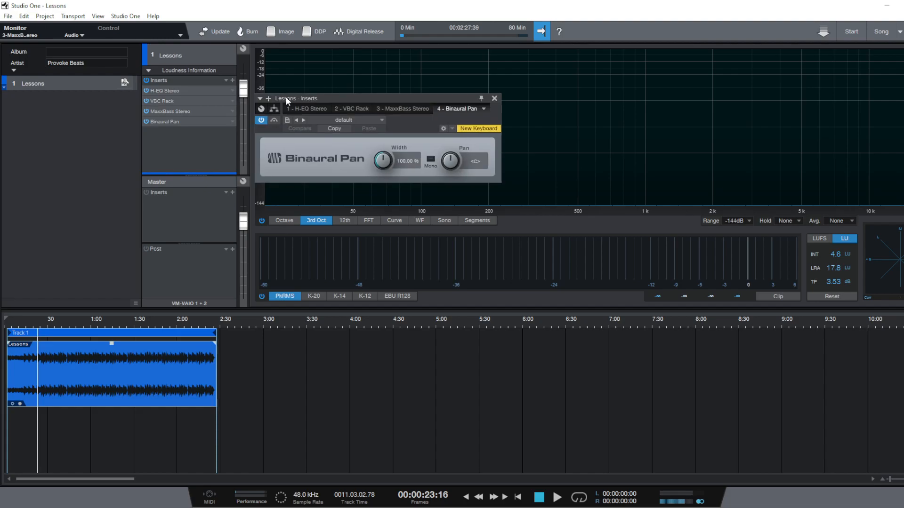
Try adding S1 Imager Stereo to the Lessons inserts with Binaural Pan disabled, and remove the imager again
left_click(232, 80)
type("s1")
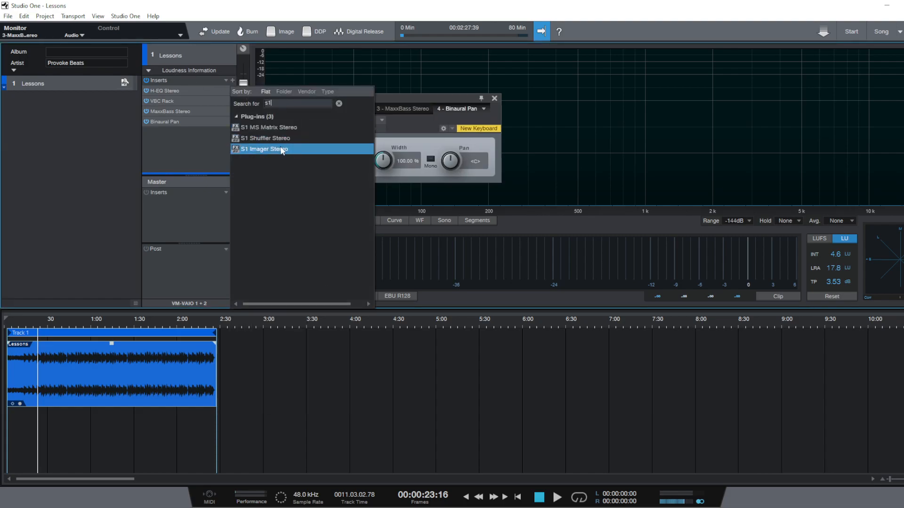
left_click(279, 149)
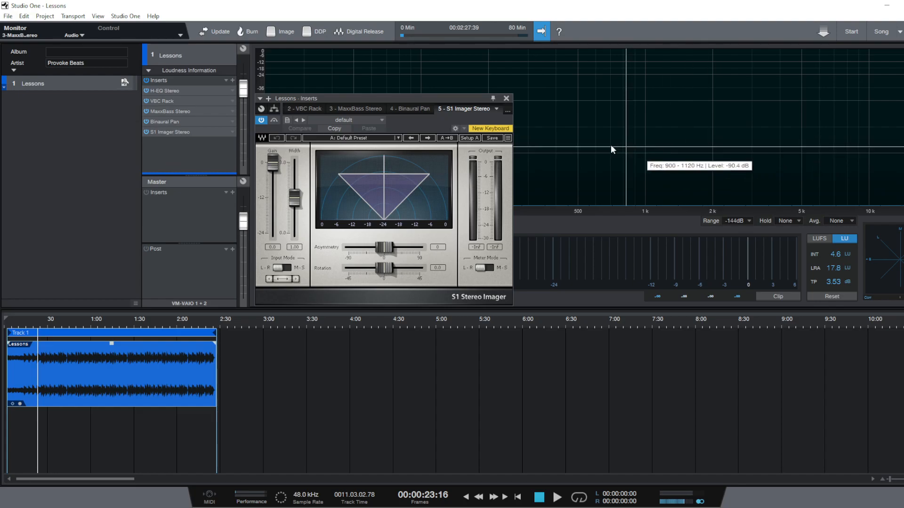
left_click(146, 121)
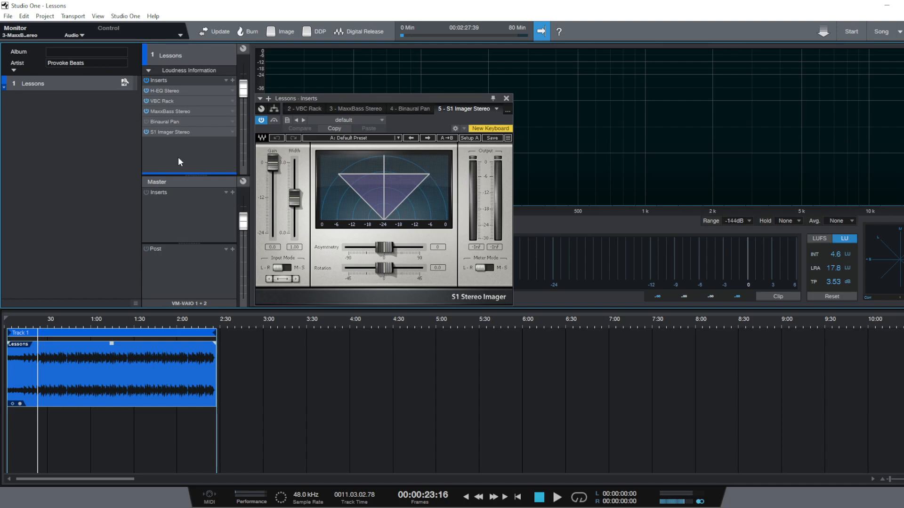
right_click(162, 134)
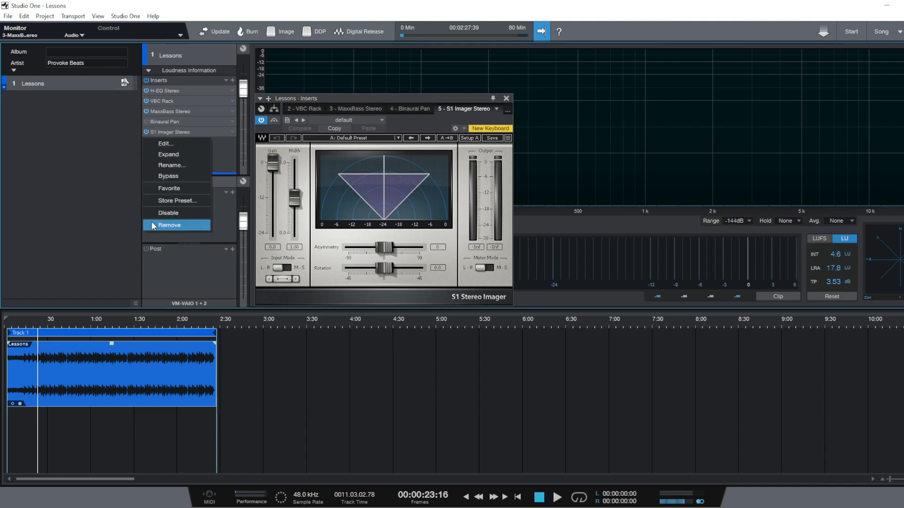
left_click(152, 222)
Reopen Binaural Pan clear of the insert list, enable it, set its stereo width to 150% during playback, and stop playback
double_click(159, 122)
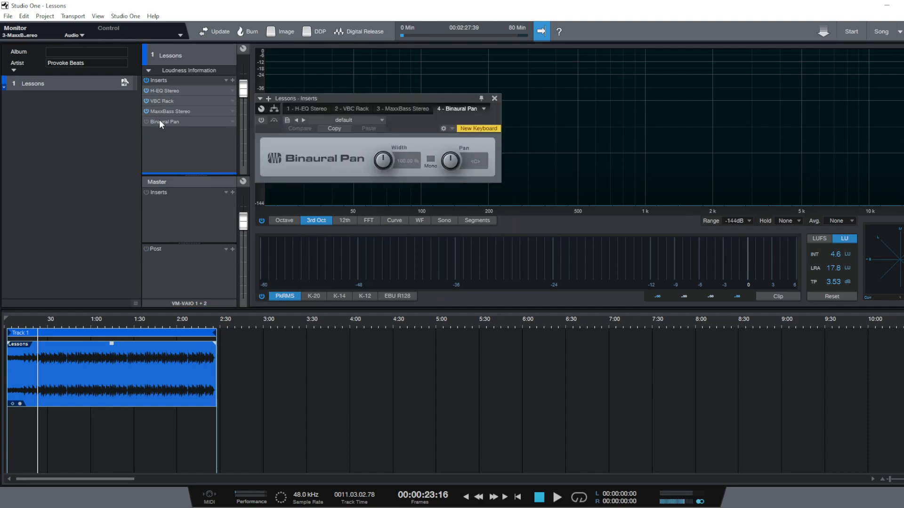
left_click_drag(354, 100, 448, 98)
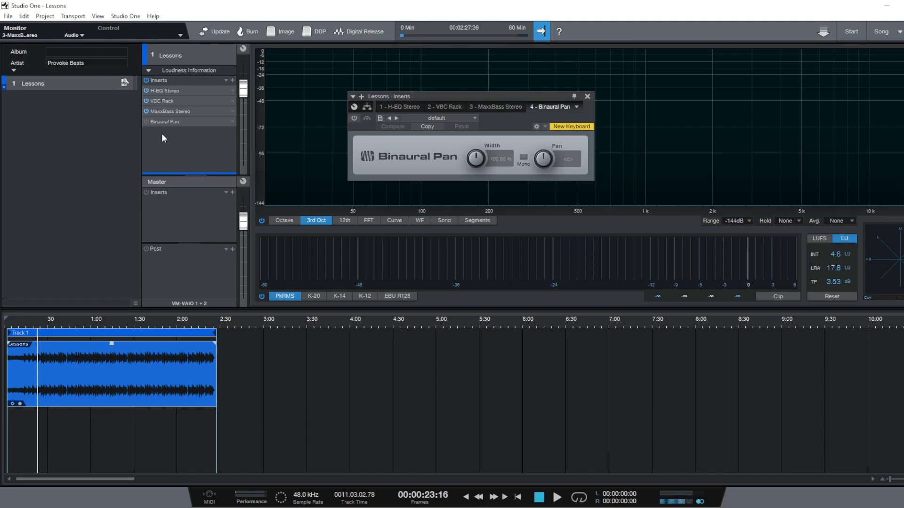
left_click(144, 121)
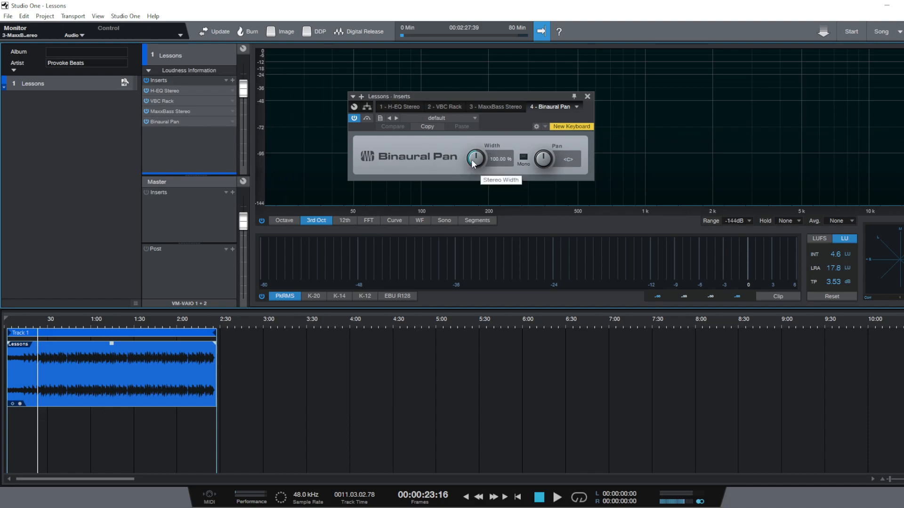
key("space")
mouse_move(474, 162)
left_mouse_down()
mouse_move(473, 136)
mouse_move(475, 159)
left_mouse_up()
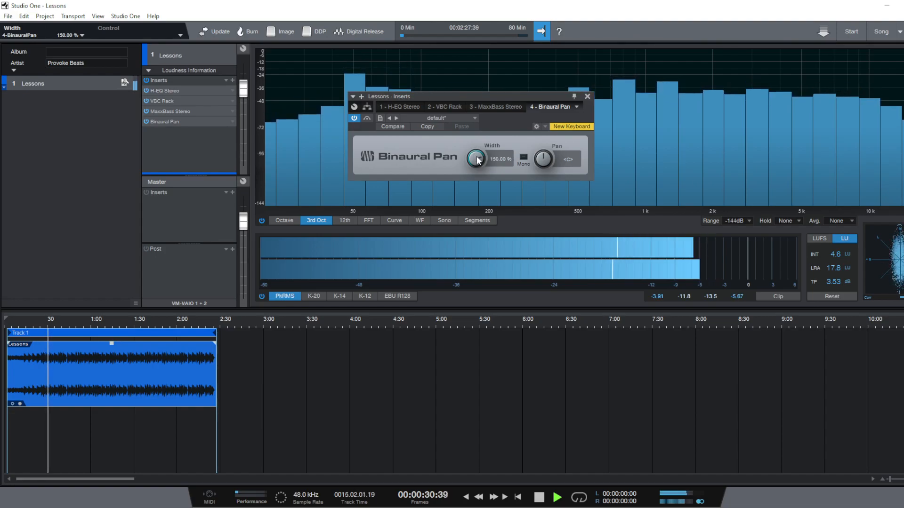
key("space")
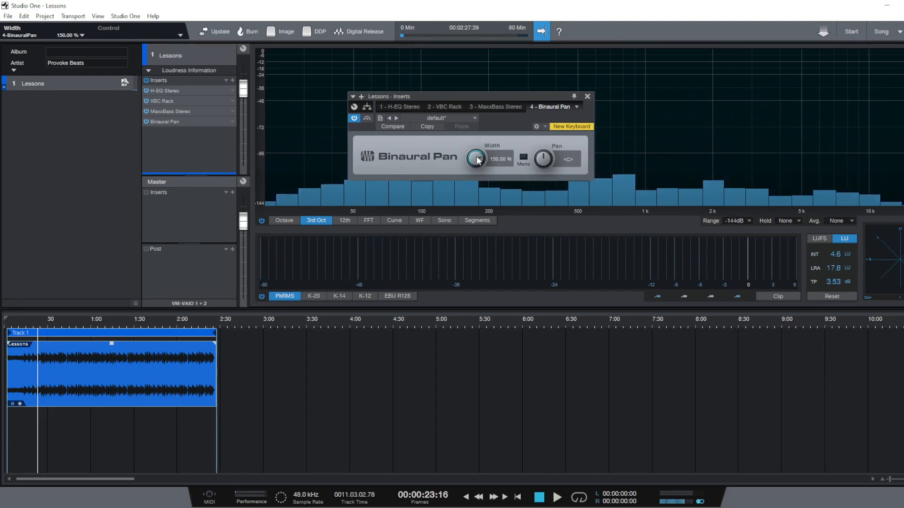
Audition Binaural Pan at 200% width from about 0:21 in the track, and return the width to 150% during playback
left_click_drag(476, 160, 470, 24)
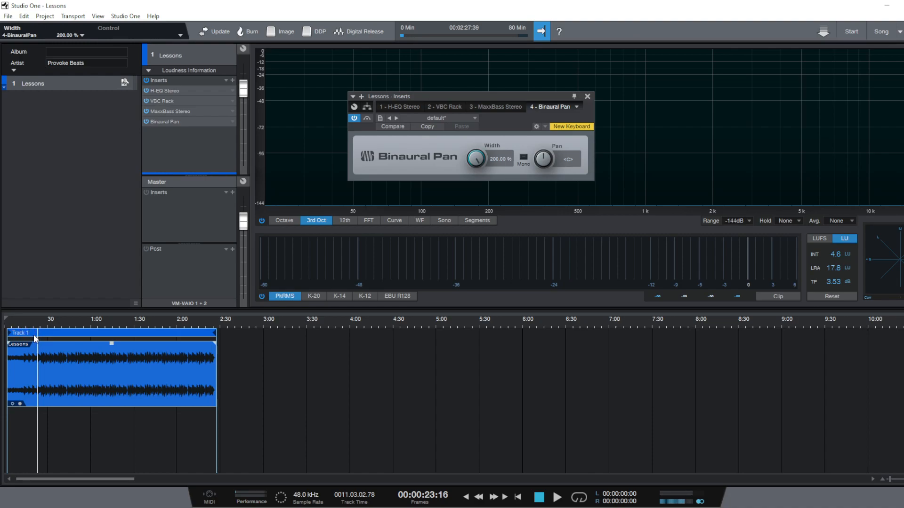
left_click(34, 320)
key("space")
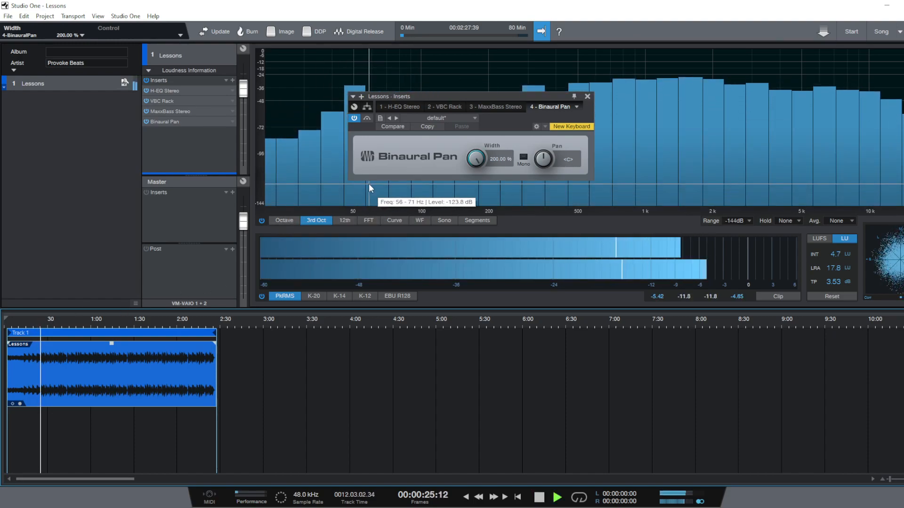
key("space")
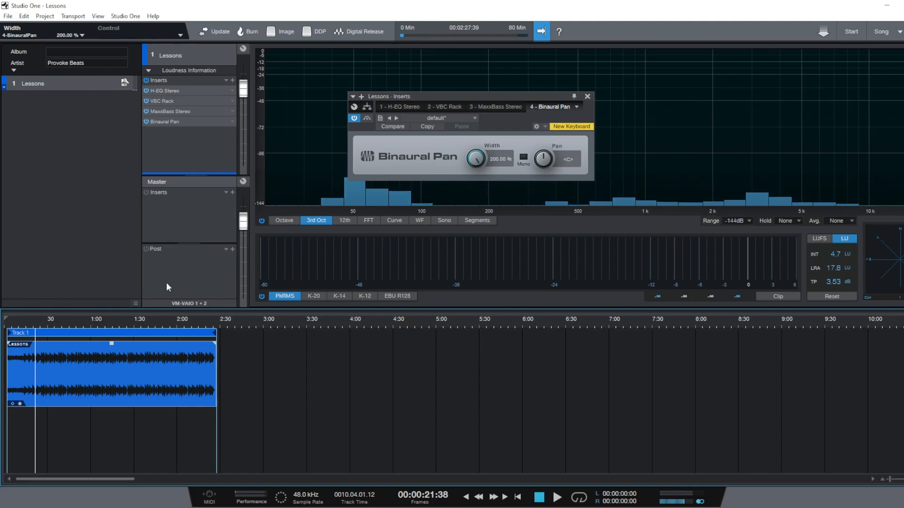
key("space")
key("space")
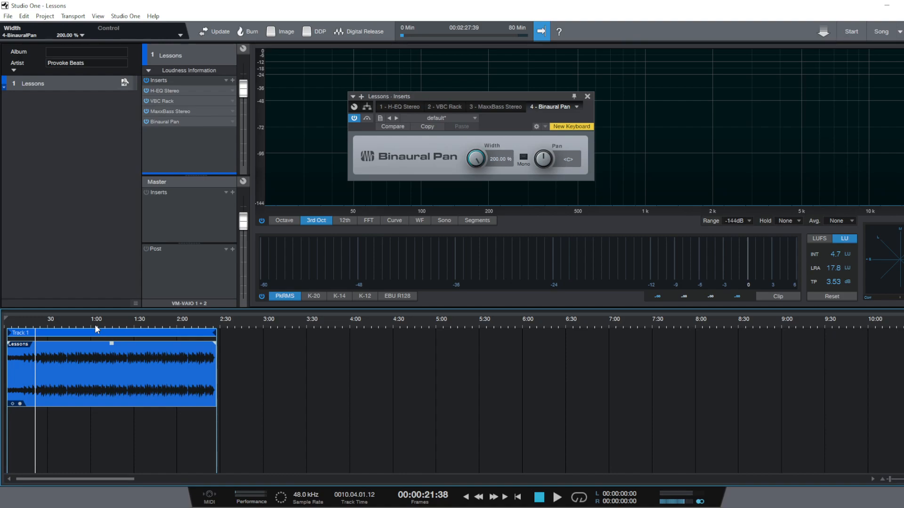
key("space")
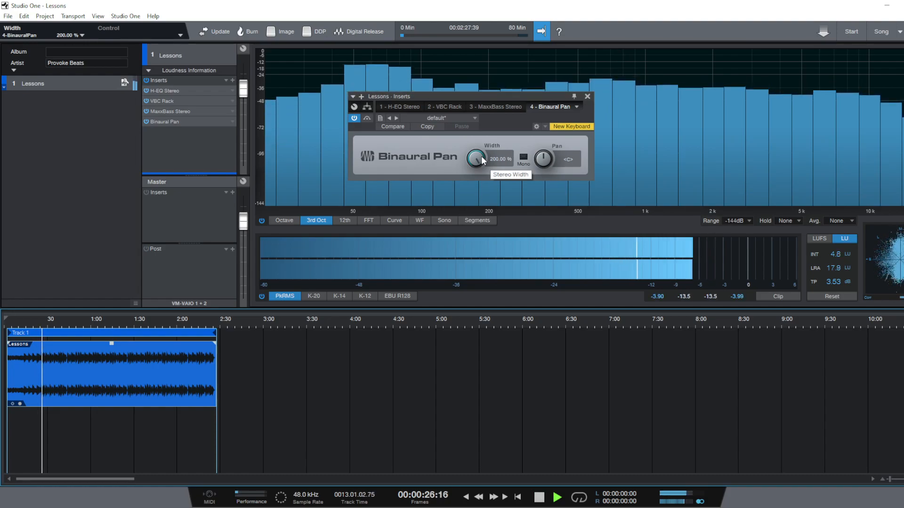
left_click_drag(481, 158, 473, 171)
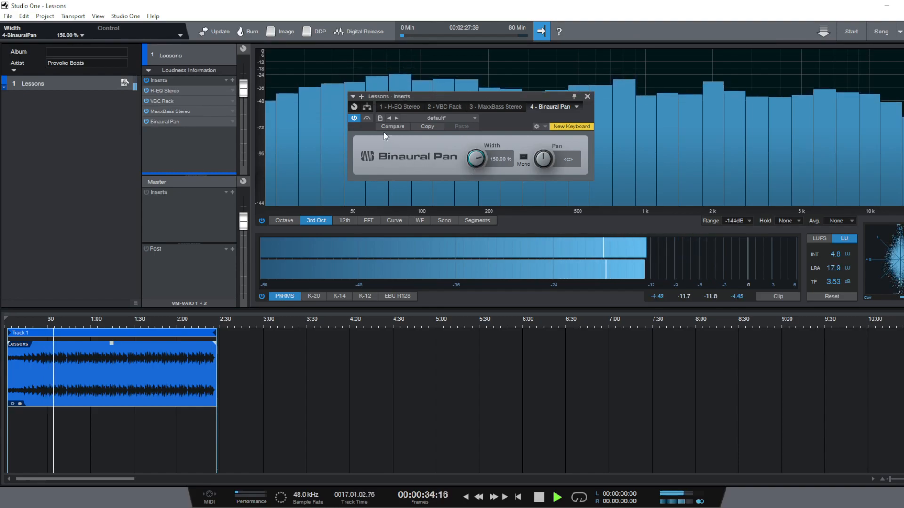
Close the Binaural Pan window, compare the playing track with all Lessons inserts off and on, and stop playback
left_click(587, 97)
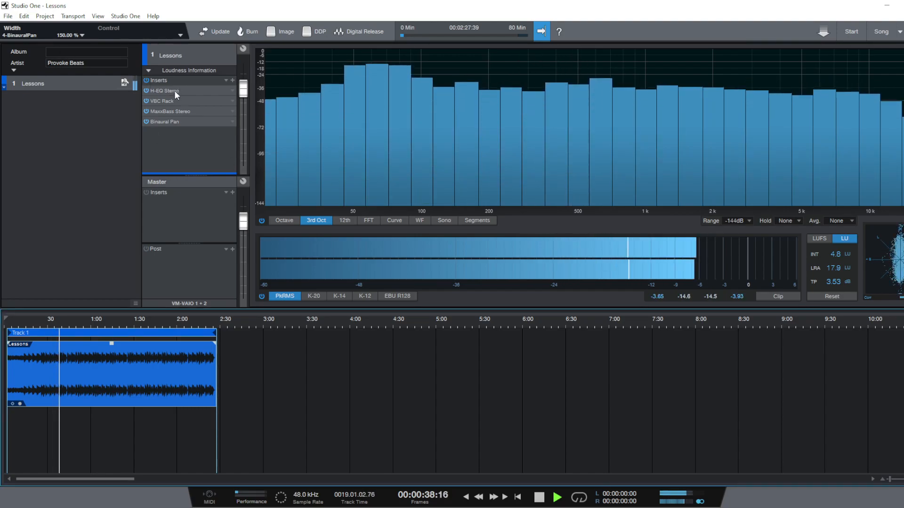
left_click(146, 80)
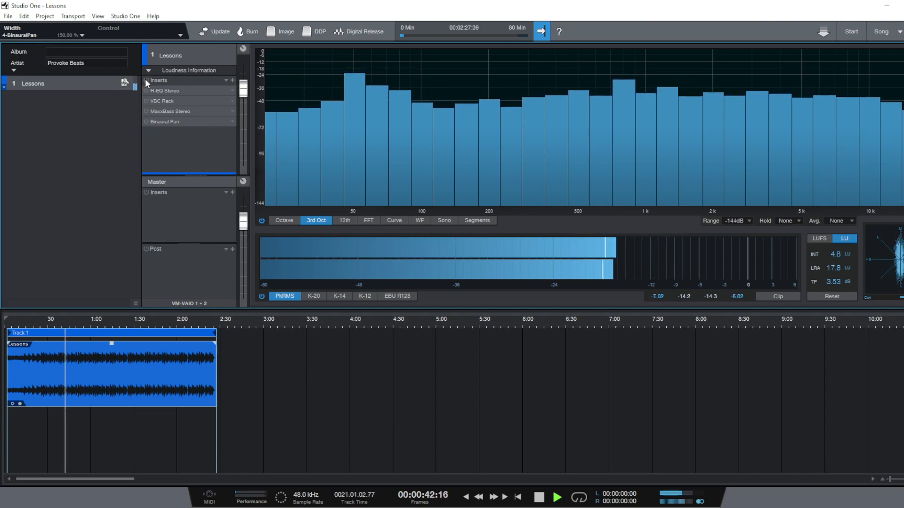
left_click(145, 81)
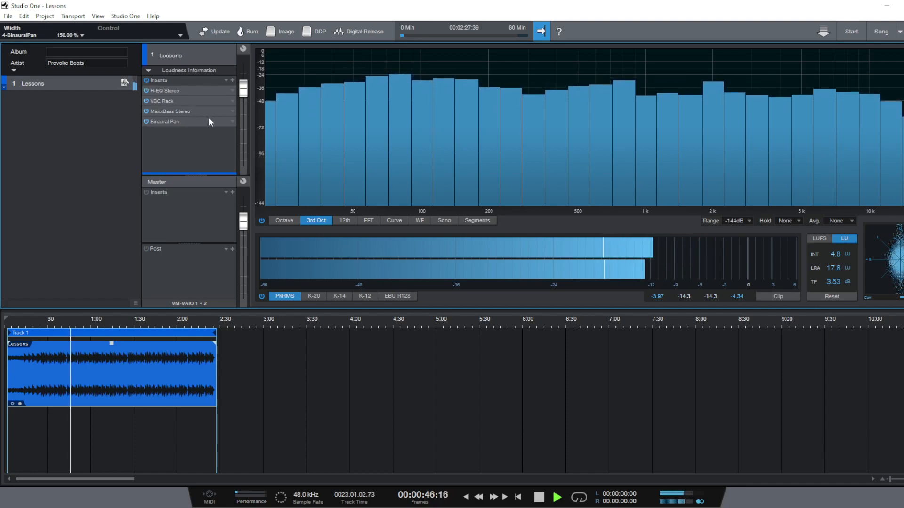
key("space")
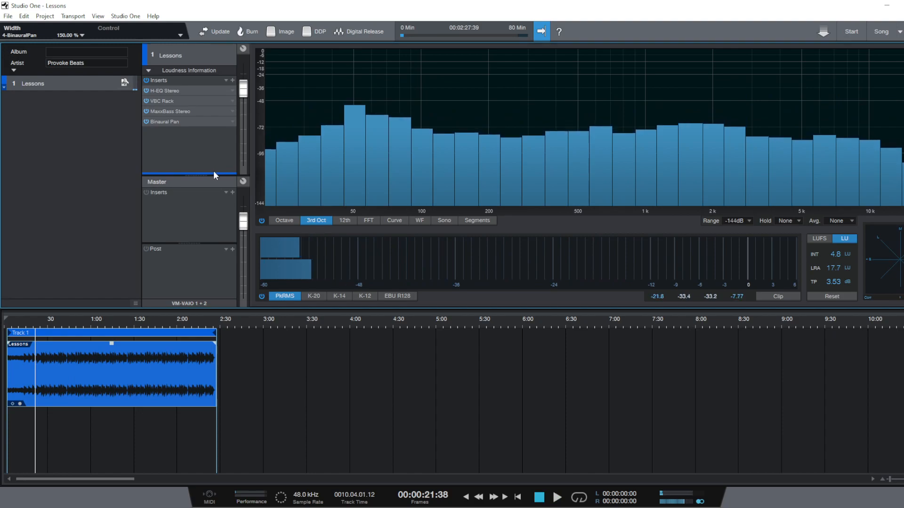
Switch the loudness meter to LUFS and briefly audition the track from about 0:12
left_click(819, 239)
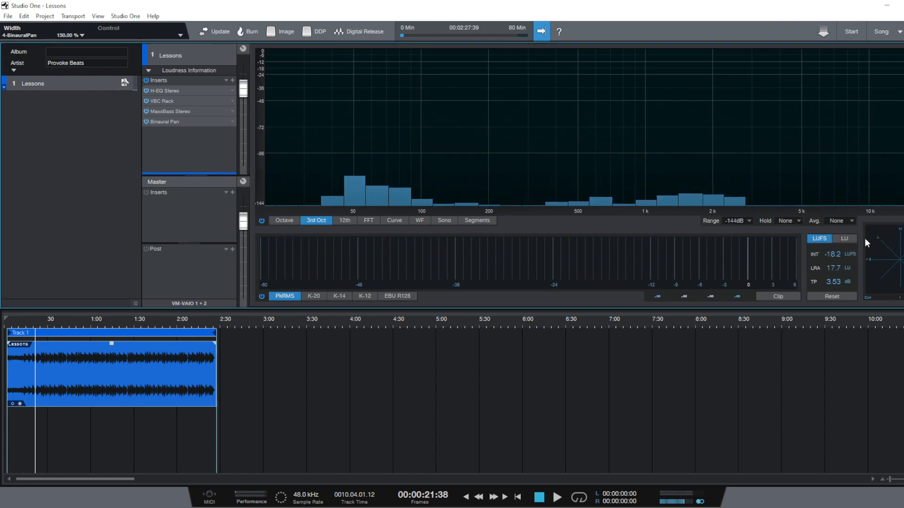
left_click(49, 319)
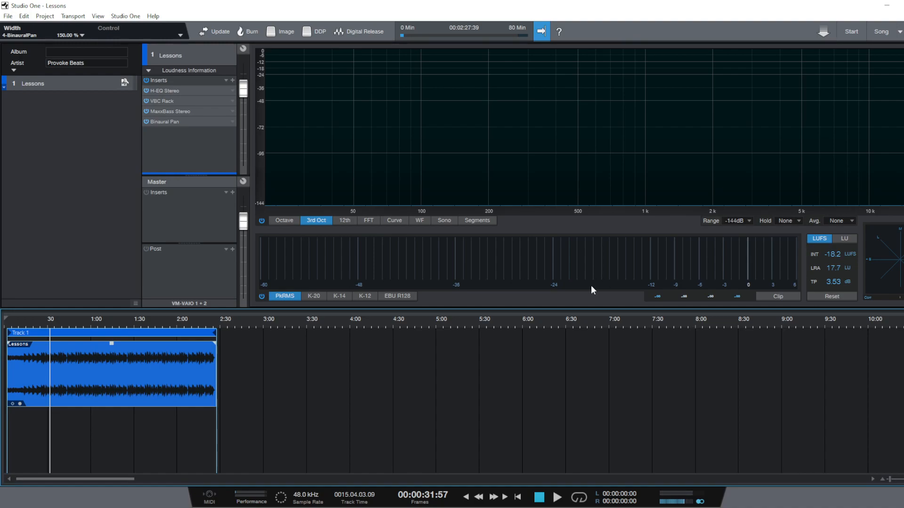
left_click(22, 318)
key("space")
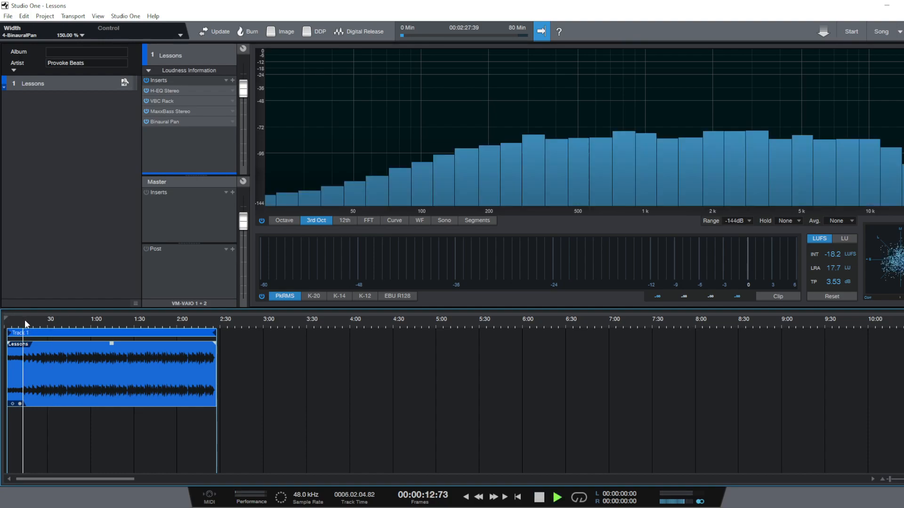
key("space")
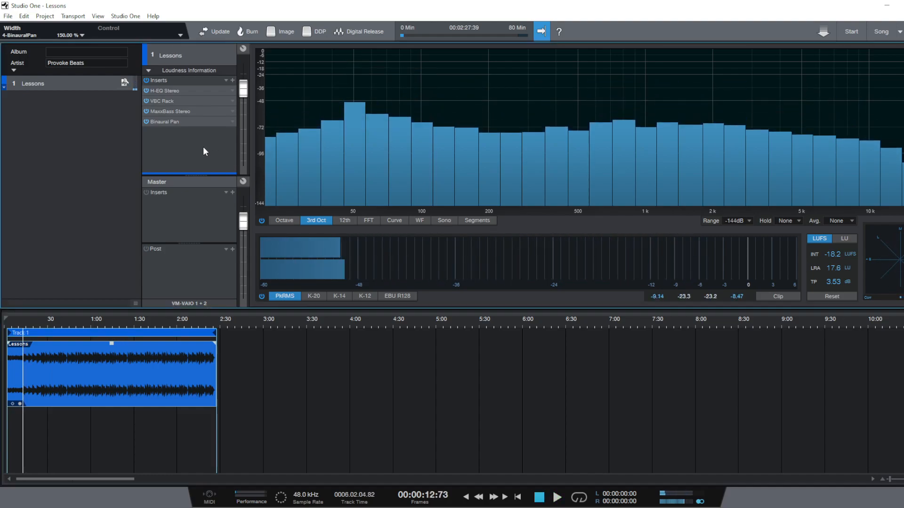
Add L1 limiter Stereo to the Lessons inserts and load the Pensado Limiter preset from the Dave Pensado presets
left_click(232, 81)
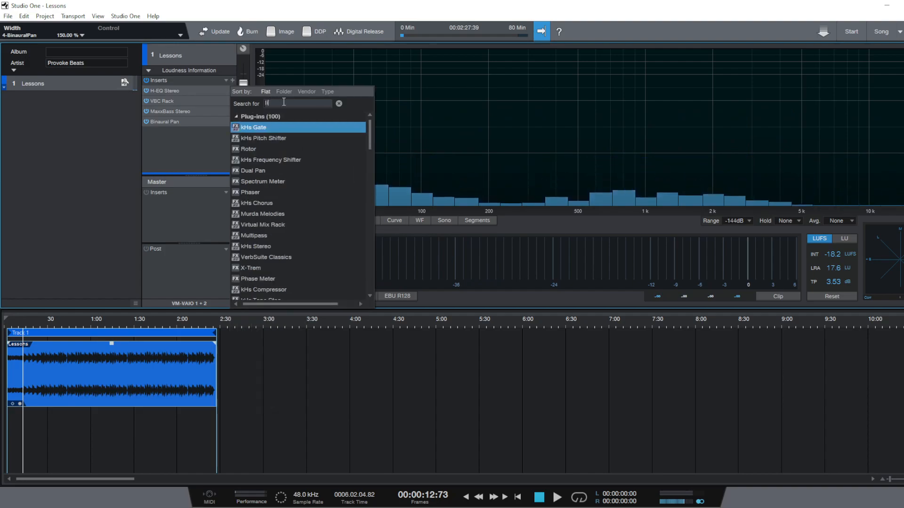
type("li")
left_click(290, 156)
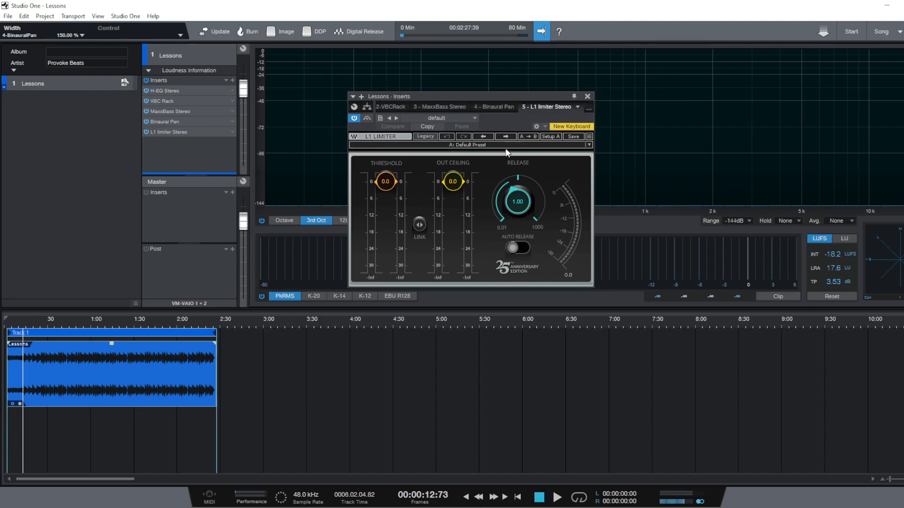
left_click(509, 148)
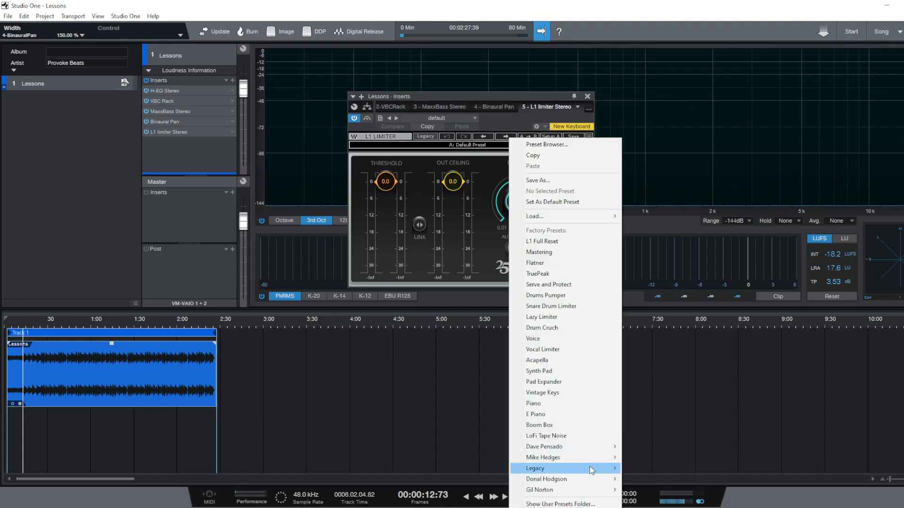
mouse_move(598, 448)
left_click(647, 448)
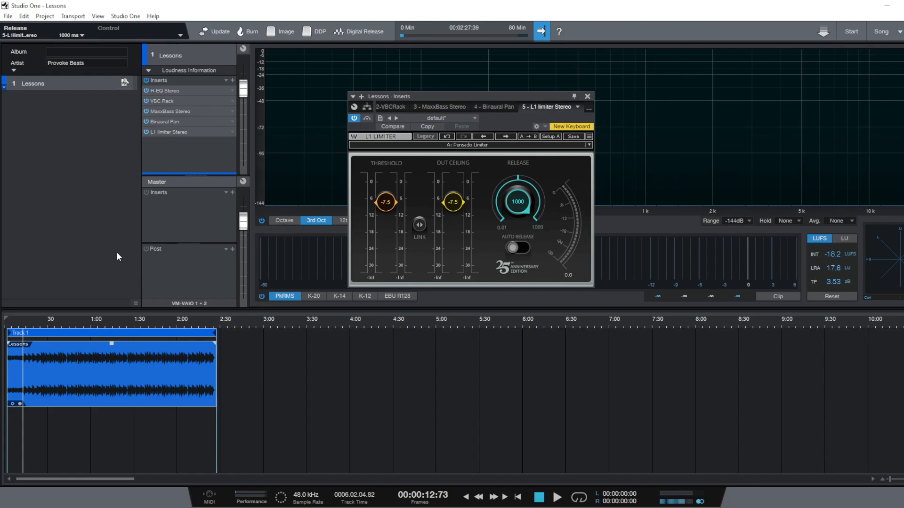
During playback, set the L1 limiter's out ceiling to -0.1 dB, clear the clip indicator, and set the threshold to -6.0 dB
key("space")
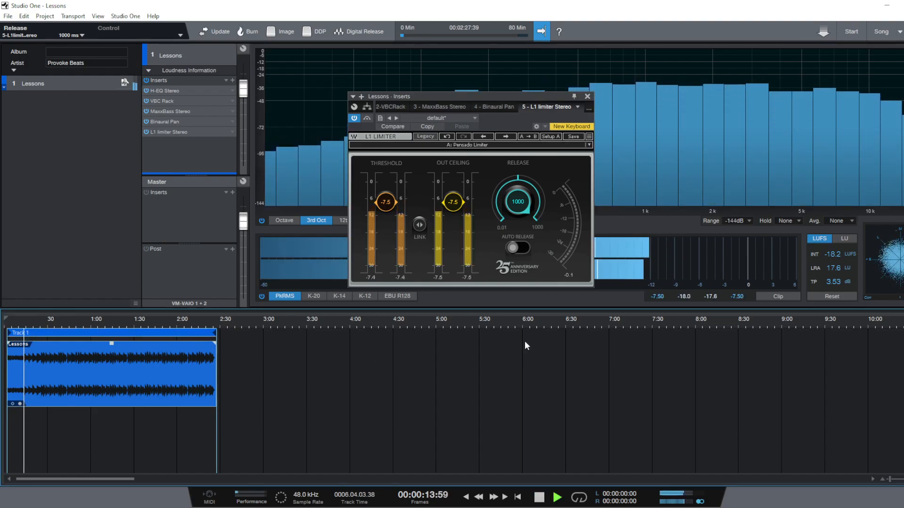
left_click_drag(453, 202, 460, 187)
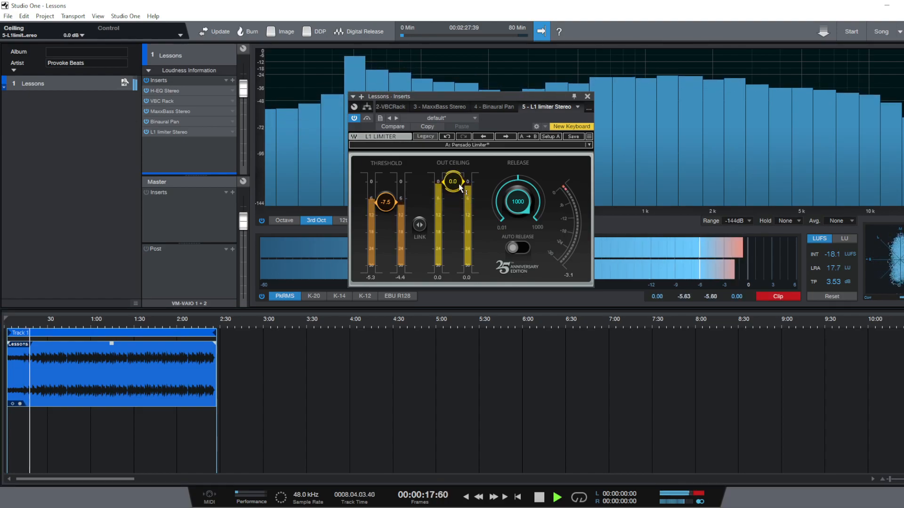
left_click_drag(385, 202, 386, 182)
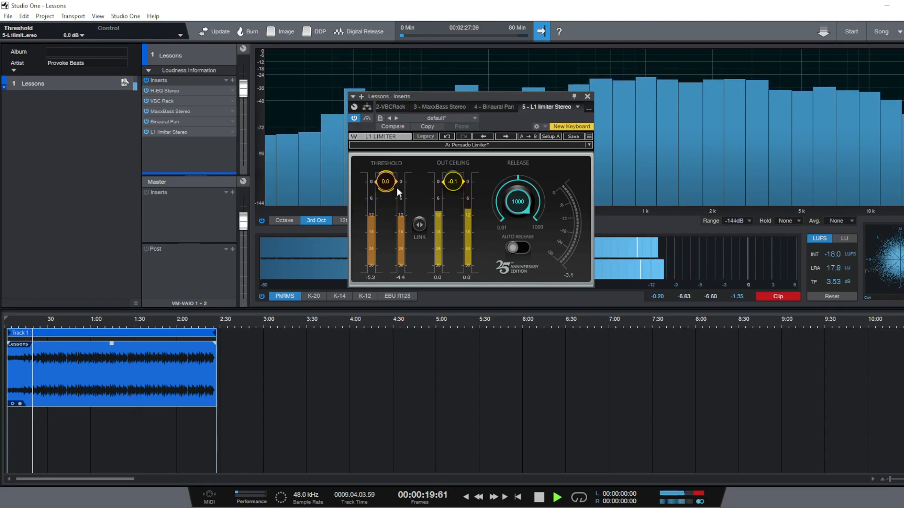
left_click(779, 296)
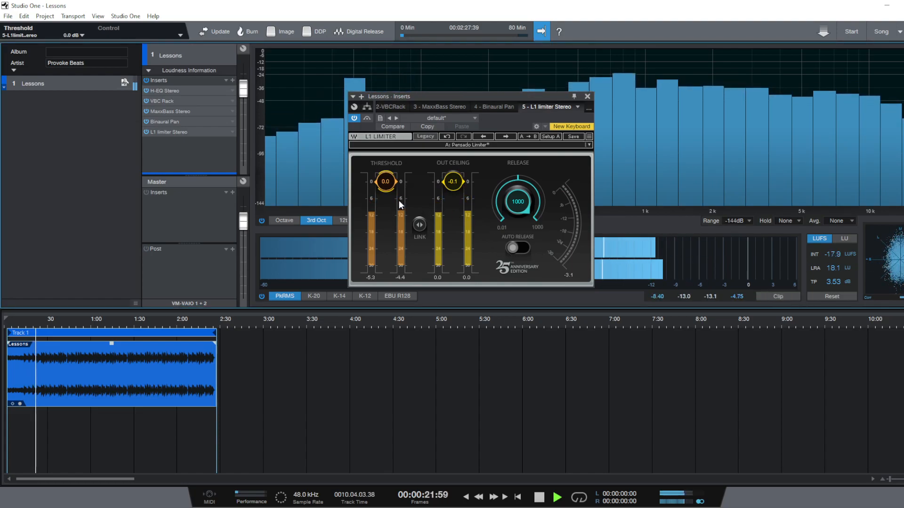
left_click_drag(386, 182, 390, 199)
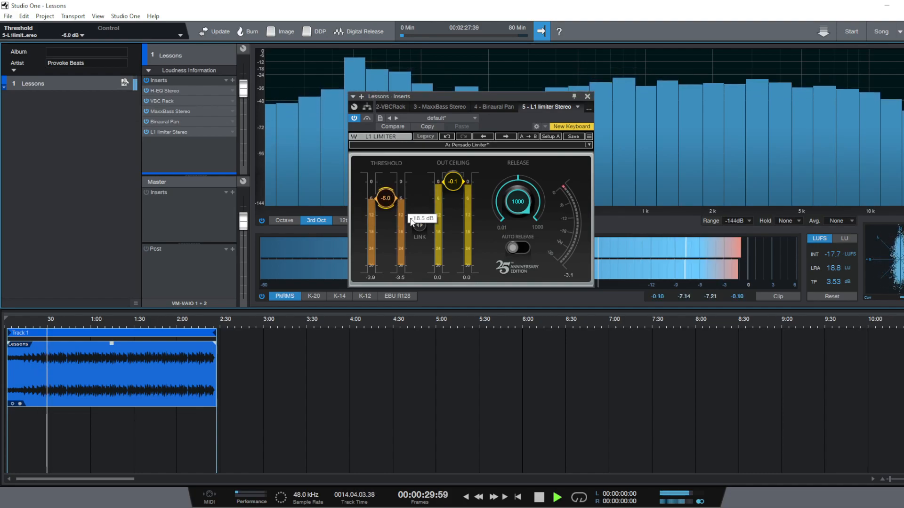
Compare the L1 limiter's release at 0.01 ms and 1000 ms during playback, and set it to 0.01 ms
left_click_drag(521, 184, 526, 202)
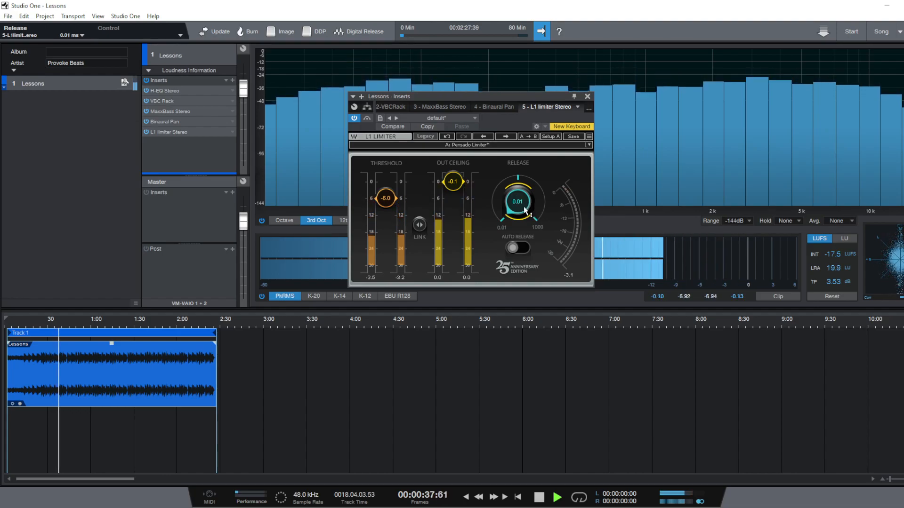
left_click_drag(517, 210, 517, 146)
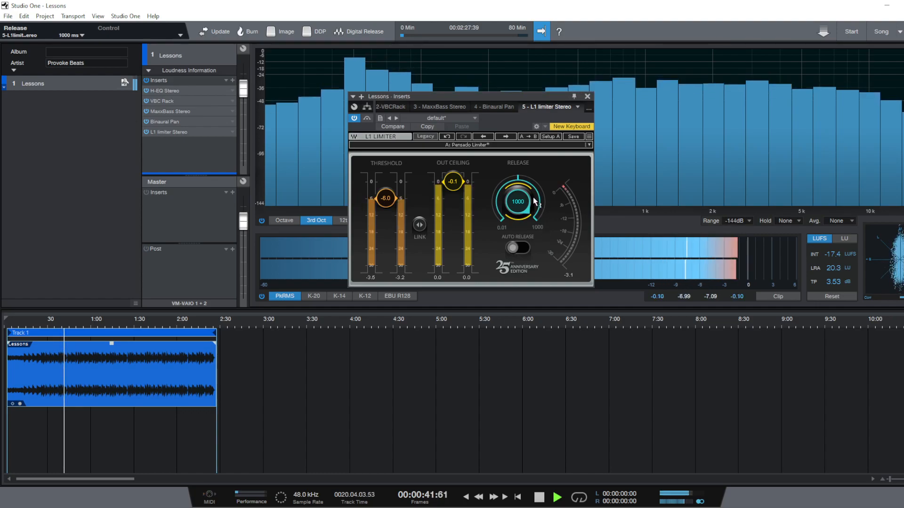
left_click_drag(529, 197, 529, 260)
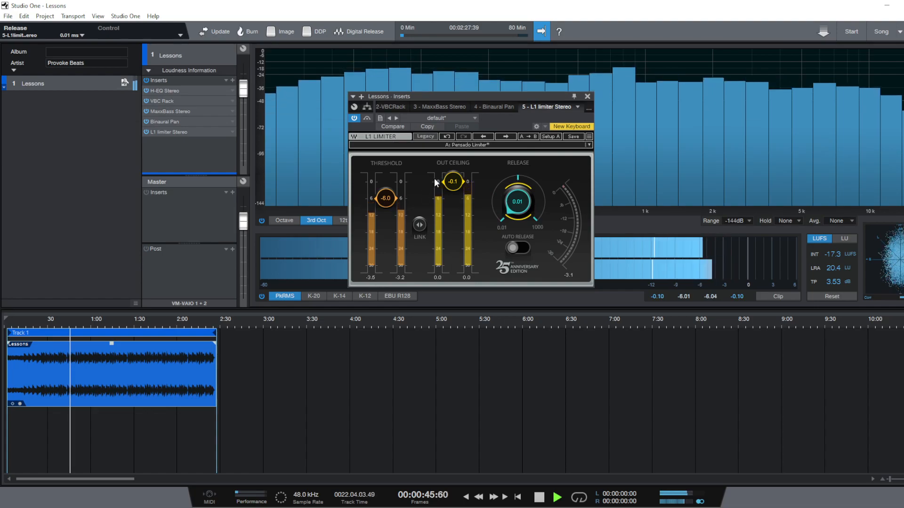
Compare the L1 limiter's threshold at -7.0 dB and -6.0 dB during playback, and set it to -7.0 dB
left_click_drag(386, 198, 387, 205)
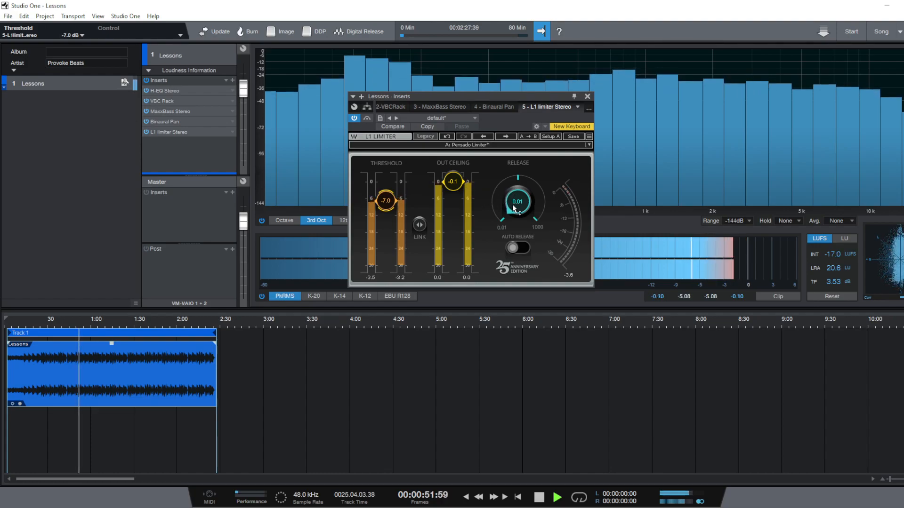
mouse_move(513, 211)
left_mouse_down()
mouse_move(519, 204)
mouse_move(512, 200)
left_mouse_up()
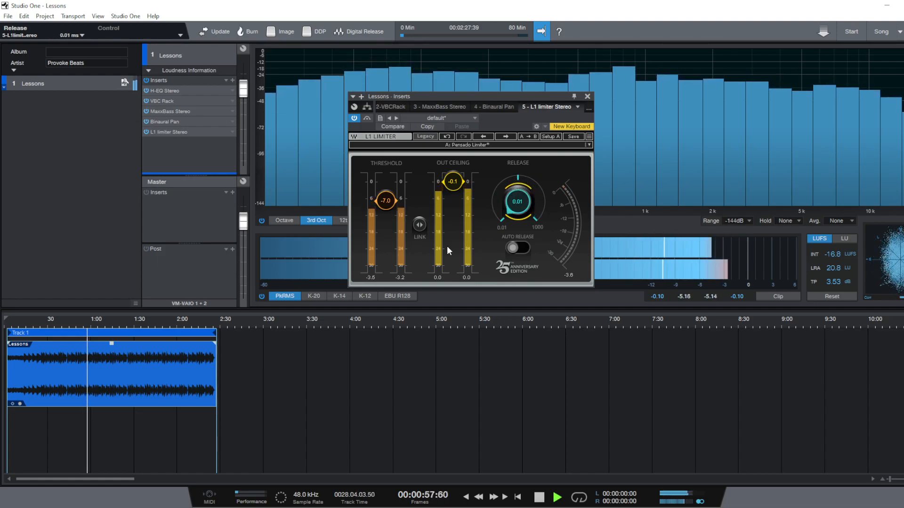
left_click_drag(386, 202, 388, 208)
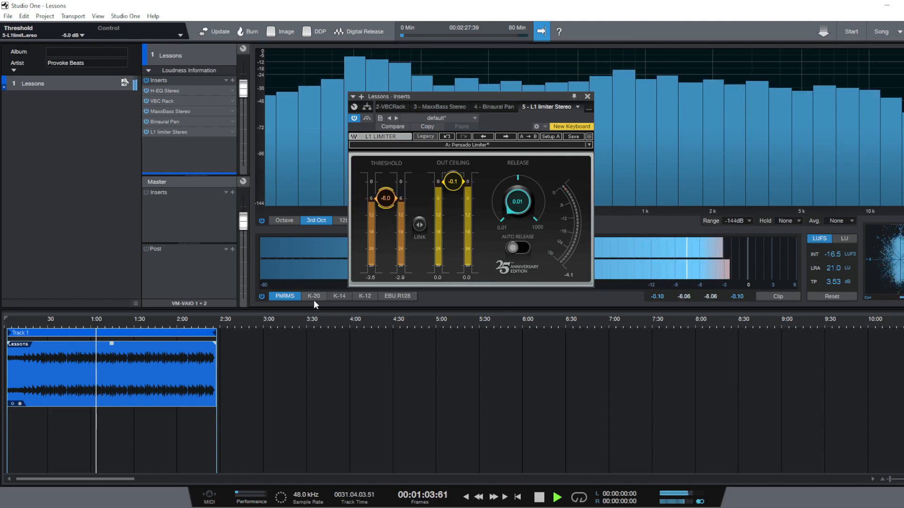
left_click_drag(382, 199, 383, 202)
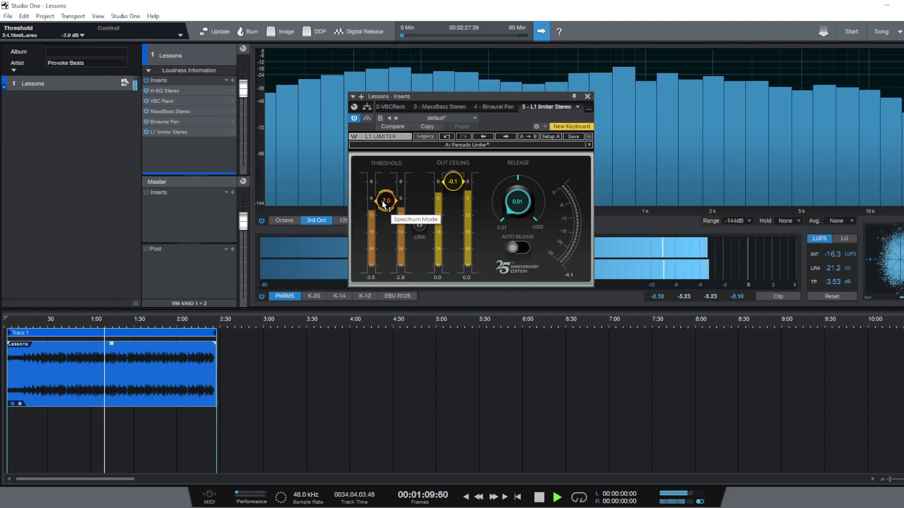
Audition the limited track from about 0:28, then stop playback
left_click(22, 327)
left_click(14, 322)
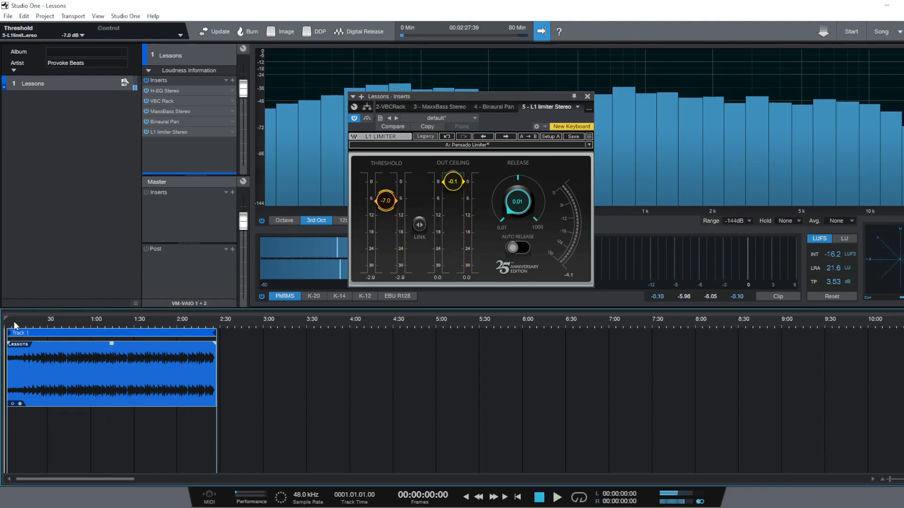
left_click(36, 320)
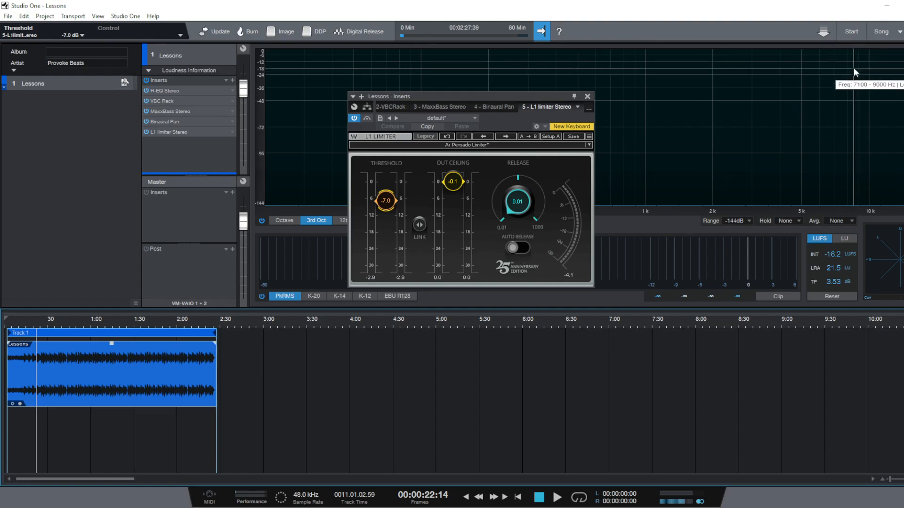
left_click(58, 321)
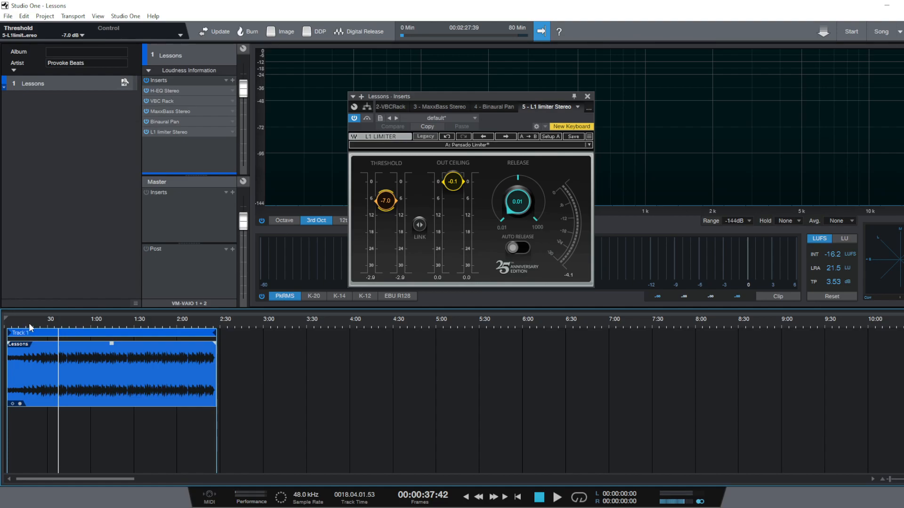
key("space")
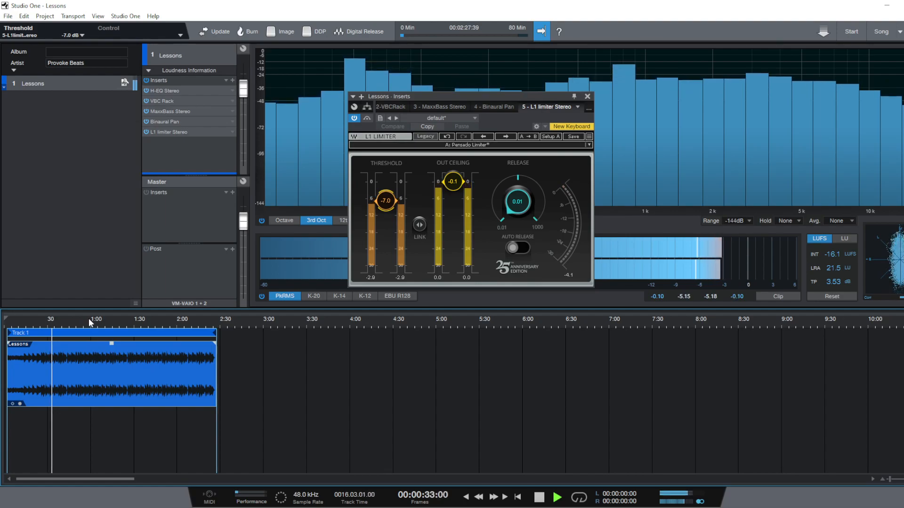
key("space")
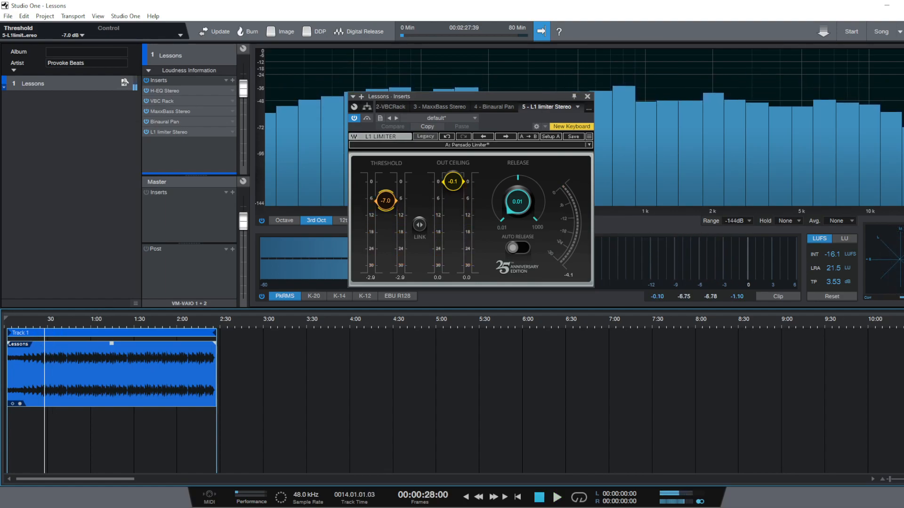
Add a short fade-out to the end of the Lessons event
left_click_drag(205, 322, 207, 391)
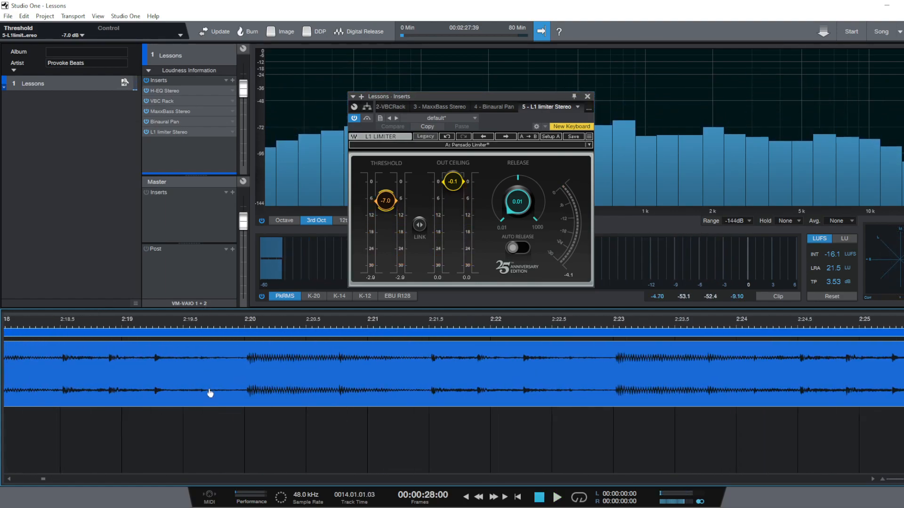
left_click_drag(437, 321, 248, 307)
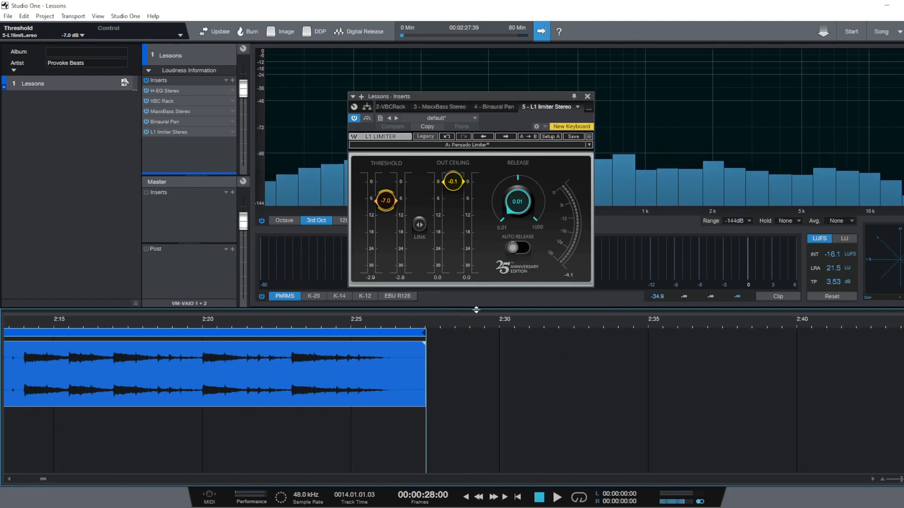
left_click_drag(430, 328, 274, 347)
key("shift+f")
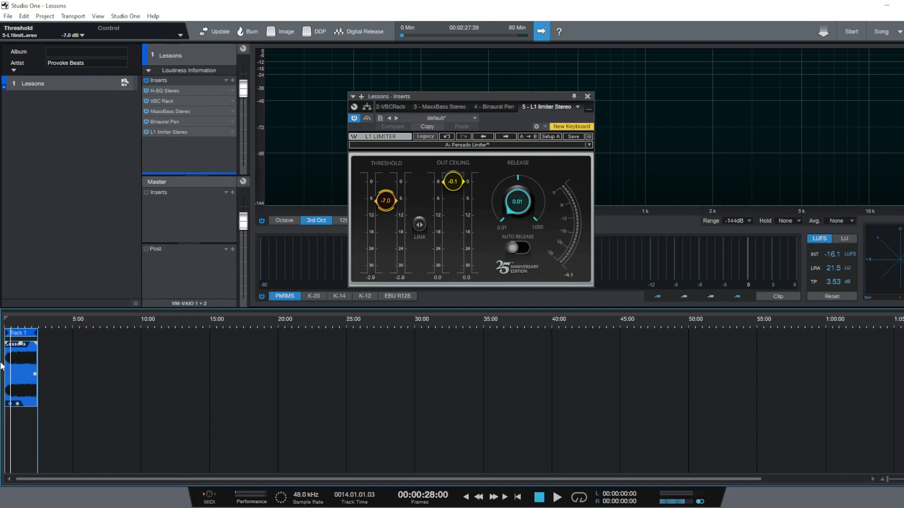
Add a very short fade-in to the start of the Lessons event and show the whole track again
left_click_drag(15, 323, 415, 378)
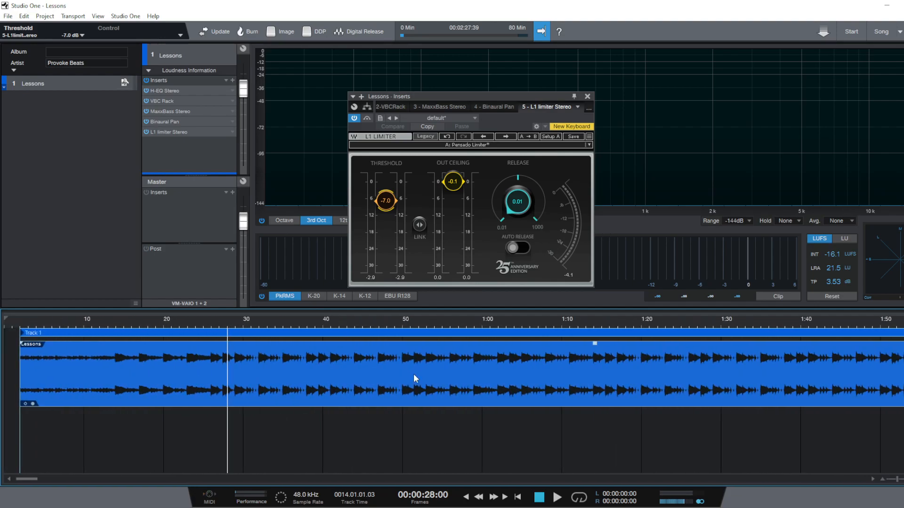
left_click_drag(18, 323, 97, 393)
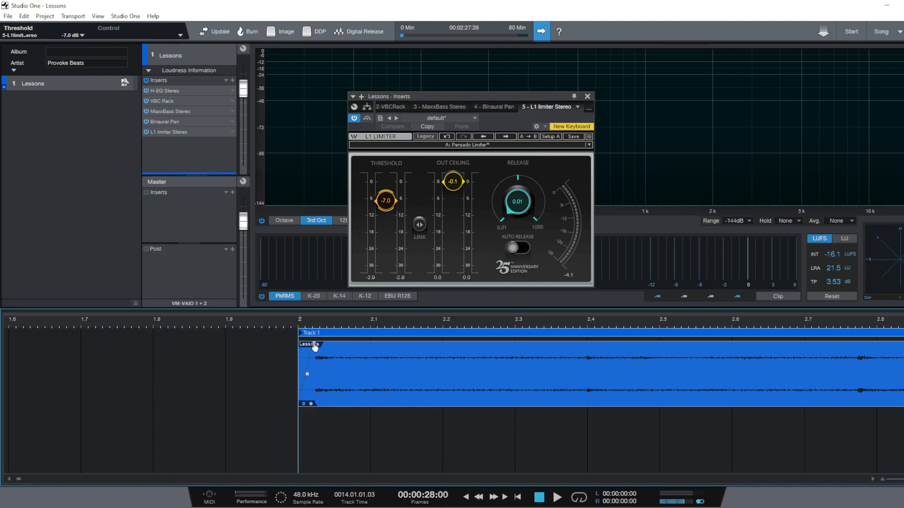
key("shift+f")
key("shift+s")
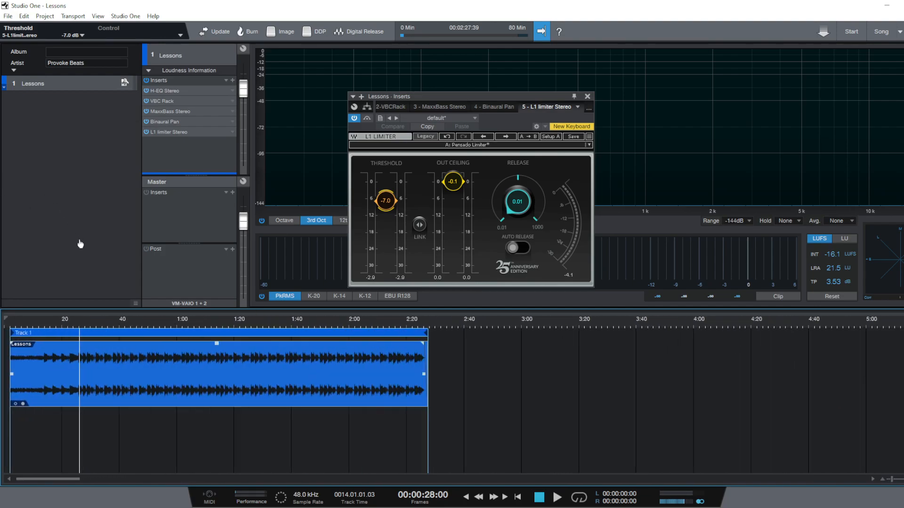
Play the mastered track from the beginning to check its loudness, and stop playback
key("Home")
key("space")
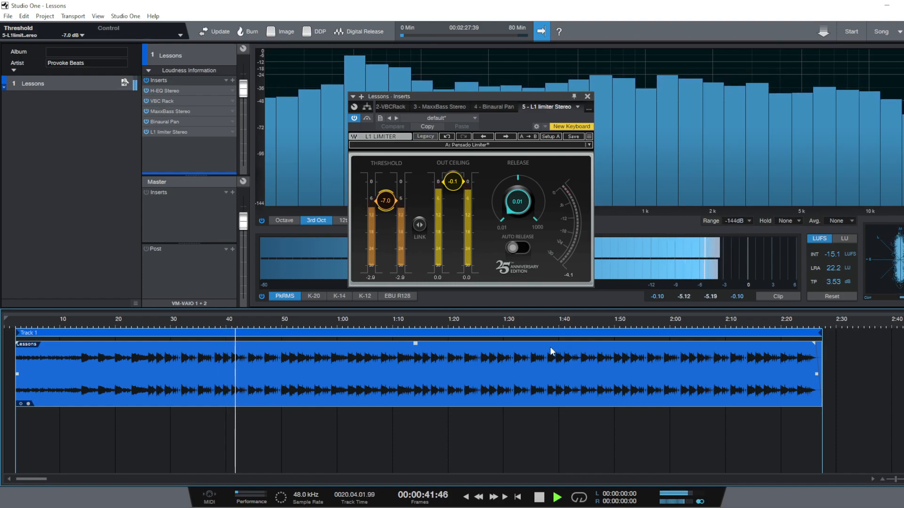
key("space")
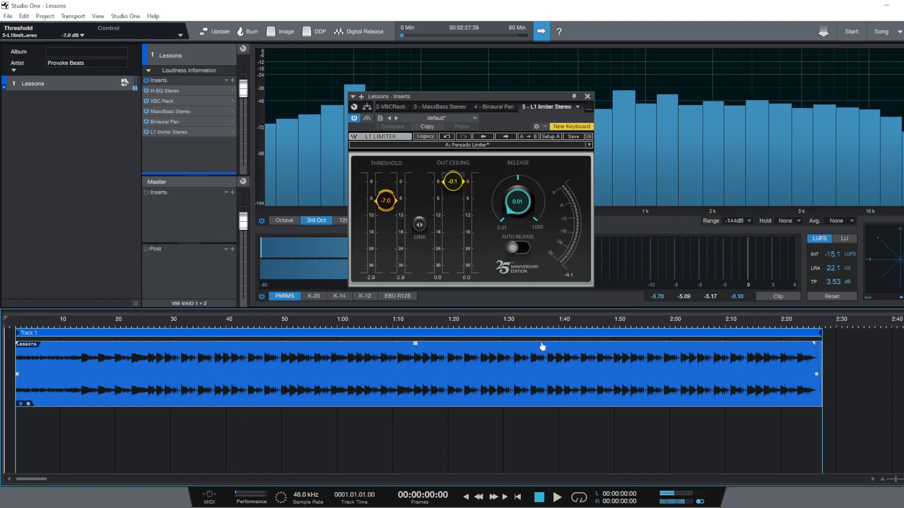
Open H-EQ Stereo from the Lessons inserts and lower the HMF gain to 1.50 dB
double_click(184, 91)
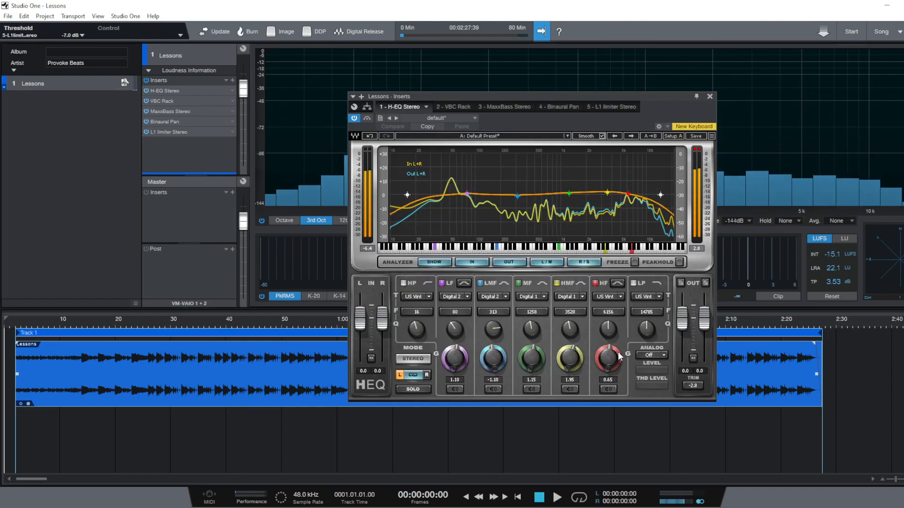
left_click_drag(571, 366, 571, 367)
scroll(571, 365, "down", 7)
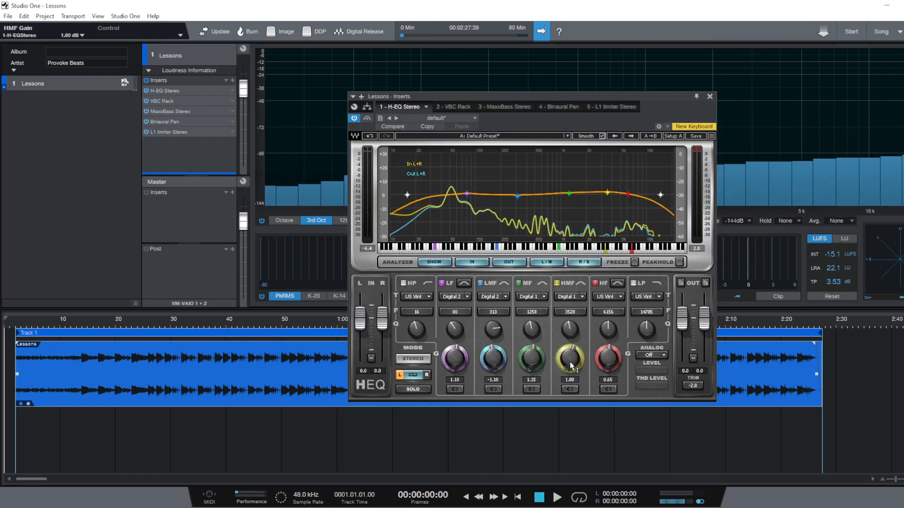
scroll(571, 366, "up", 4)
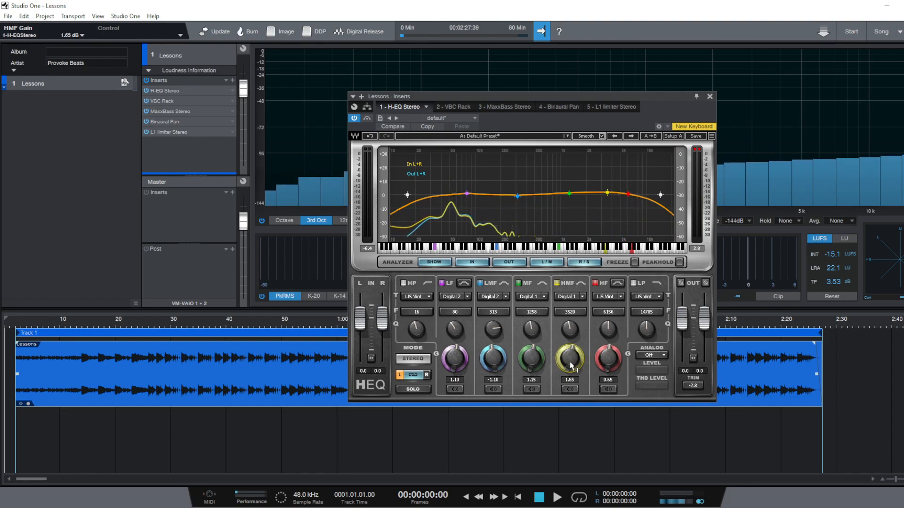
scroll(571, 366, "down", 1)
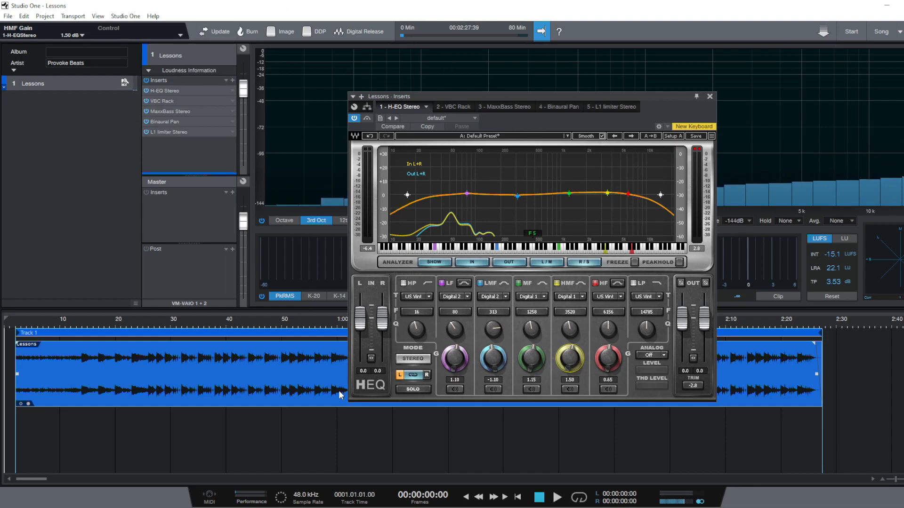
Audition the EQ change at about 0:14 and 0:34 of the track, and close the H-EQ window
left_click(83, 321)
key("space")
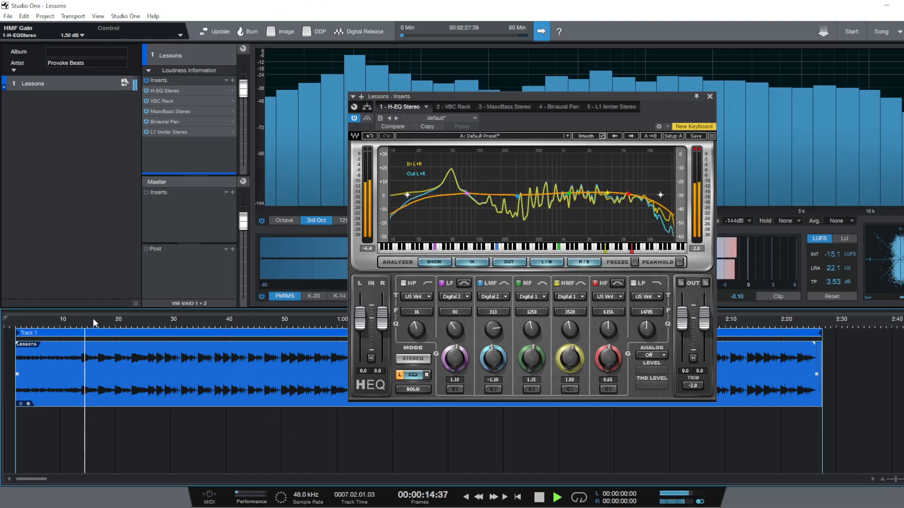
left_click(196, 326)
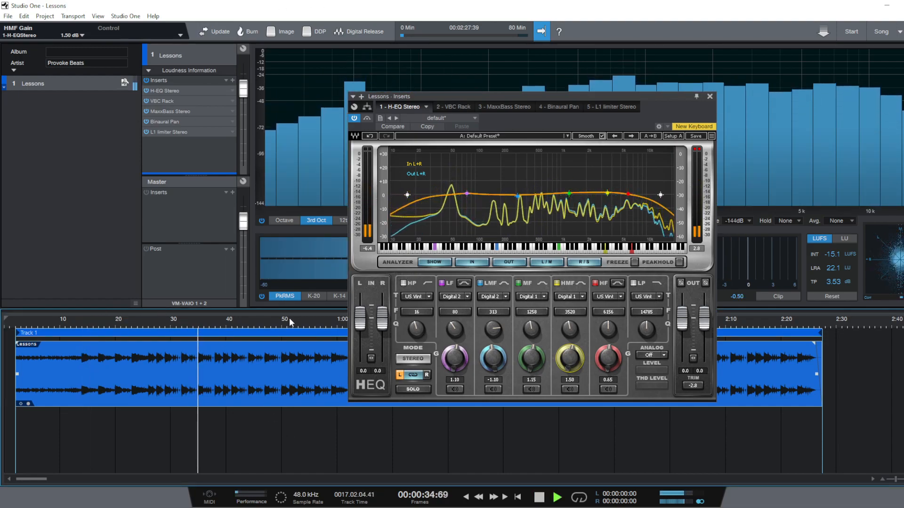
key("space")
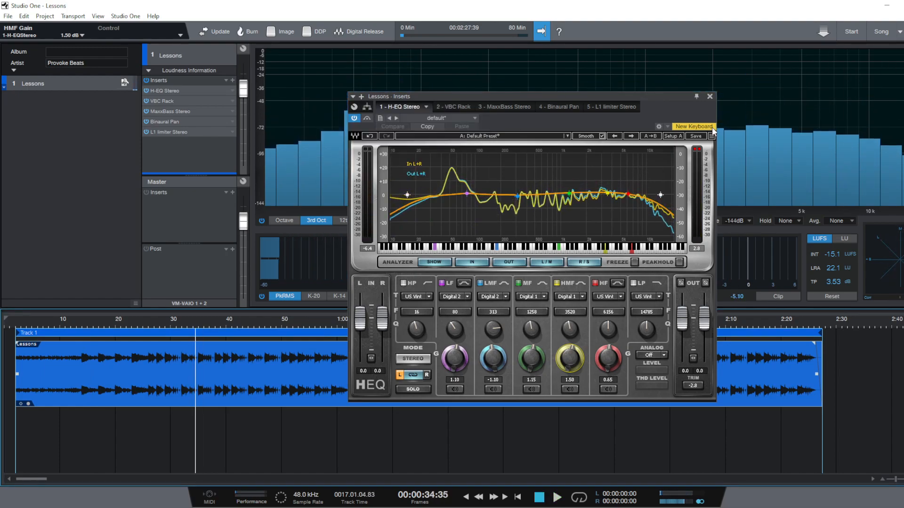
left_click(61, 322)
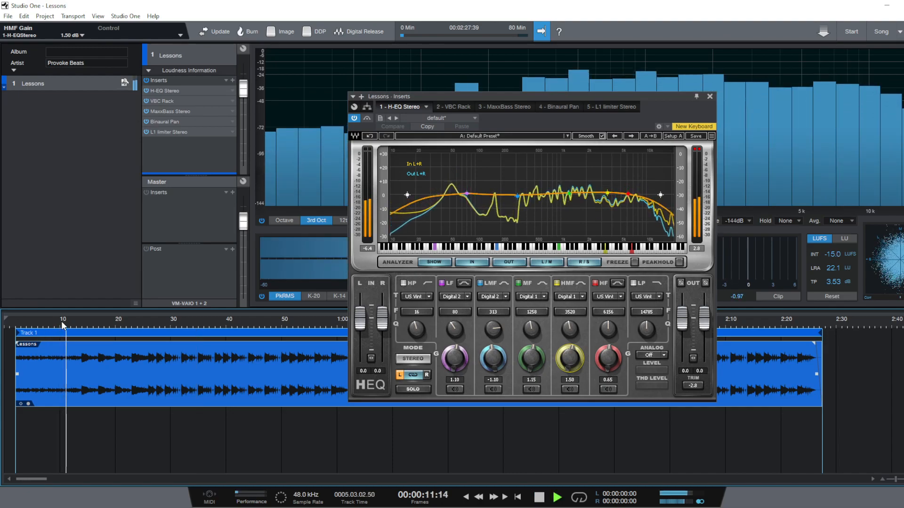
left_click(81, 318)
key("space")
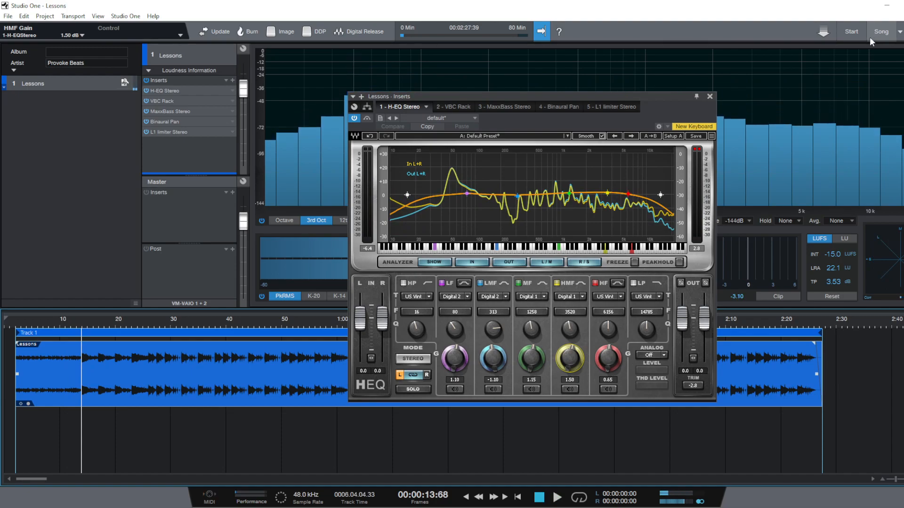
left_click(709, 96)
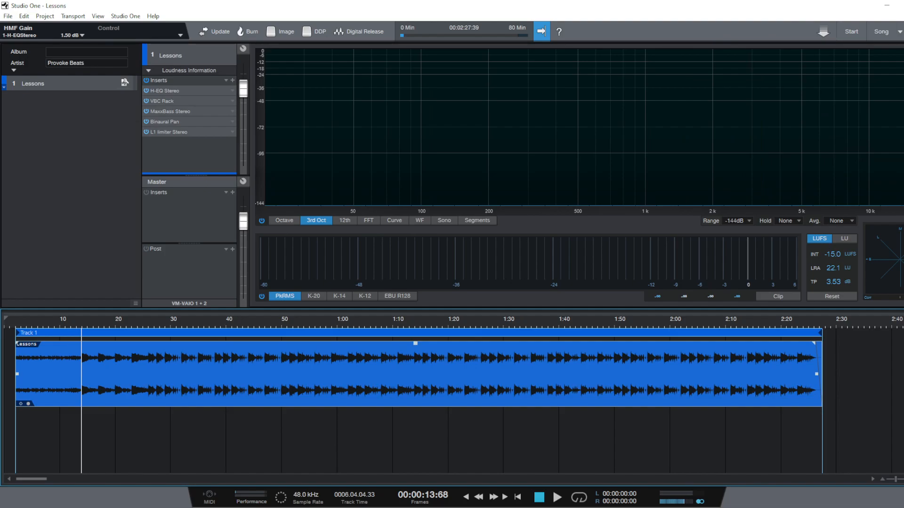
Switch to the Lessons song, dismiss the sample rate warning and play the mix from about bar 24
left_click(881, 31)
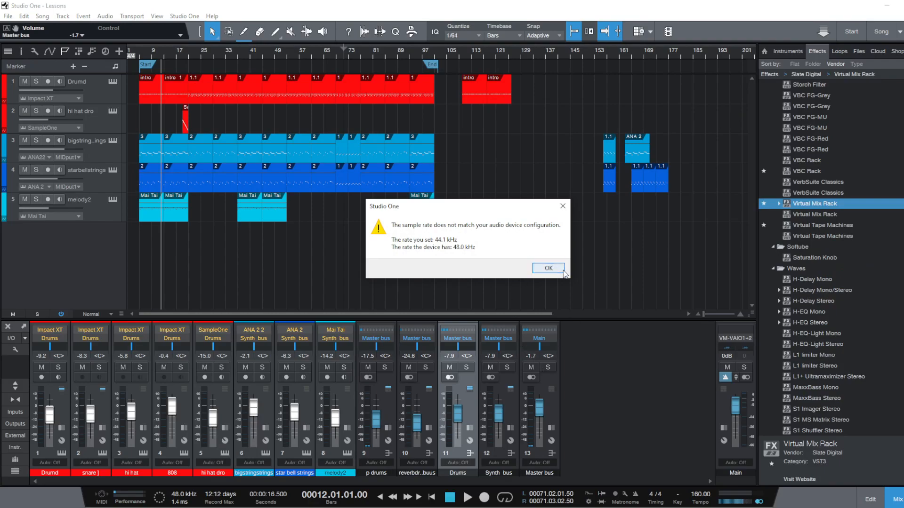
left_click(548, 268)
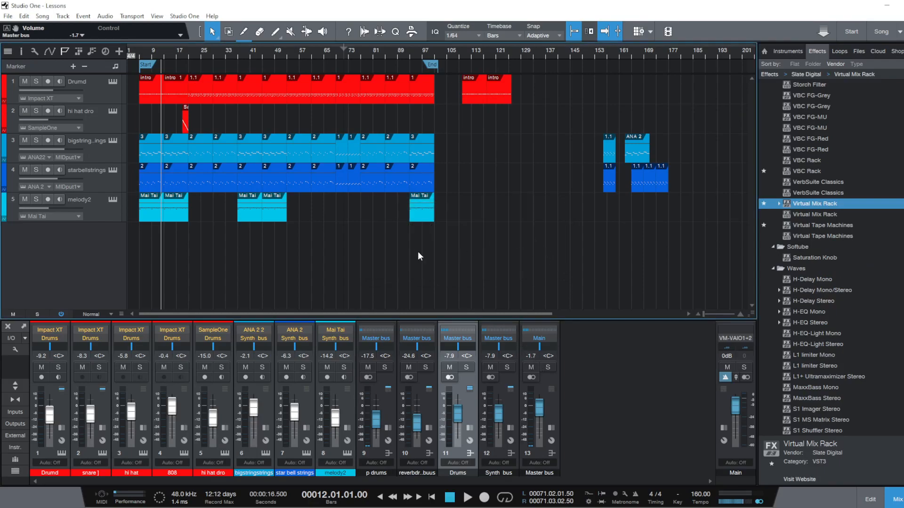
key("space")
left_click(197, 53)
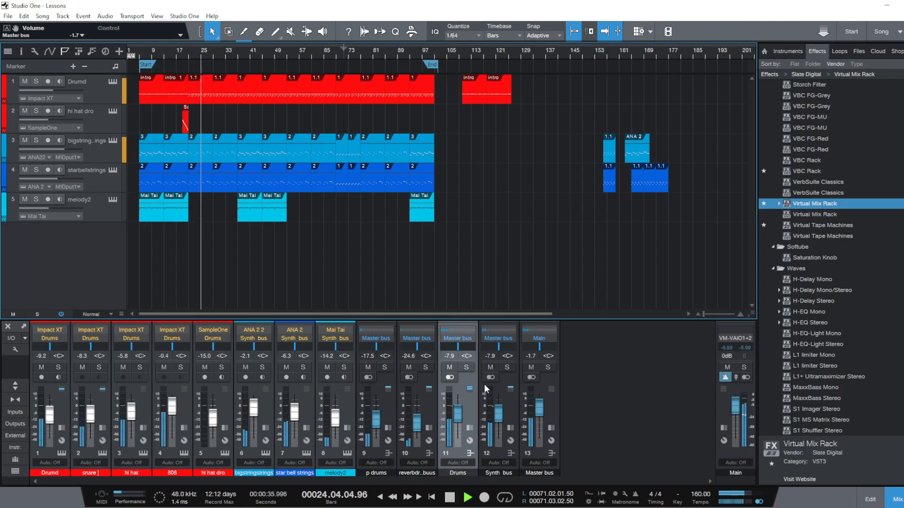
Lower the Synth bus volume to -10.0 dB while auditioning the mix, and return to the mastering project
key("space")
left_click_drag(499, 416, 499, 417)
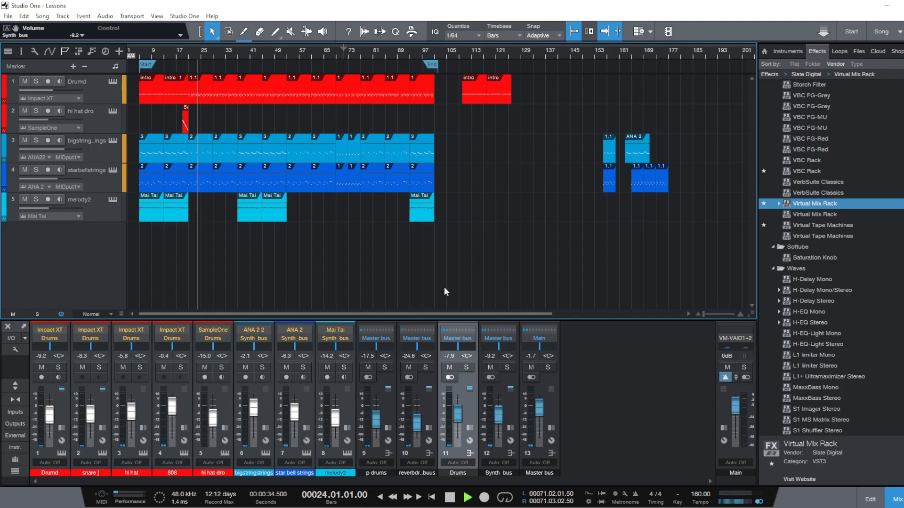
key("space")
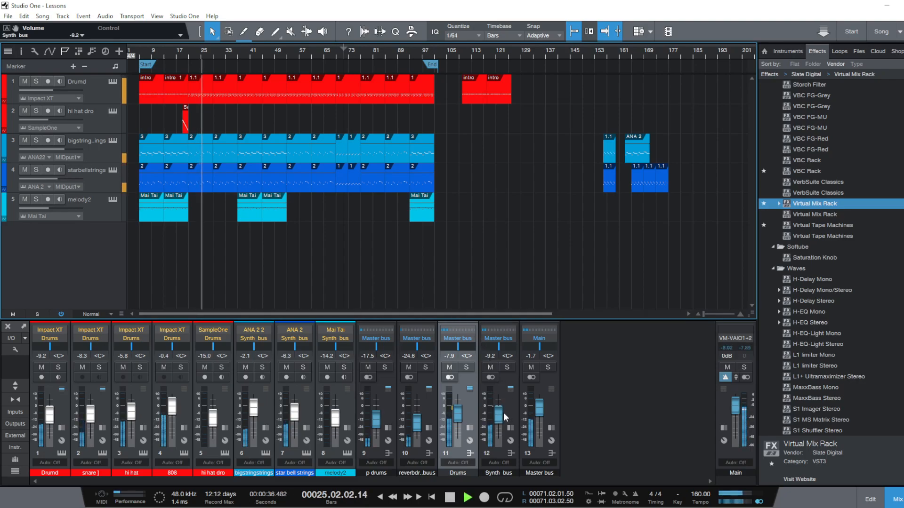
left_click_drag(498, 415, 498, 416)
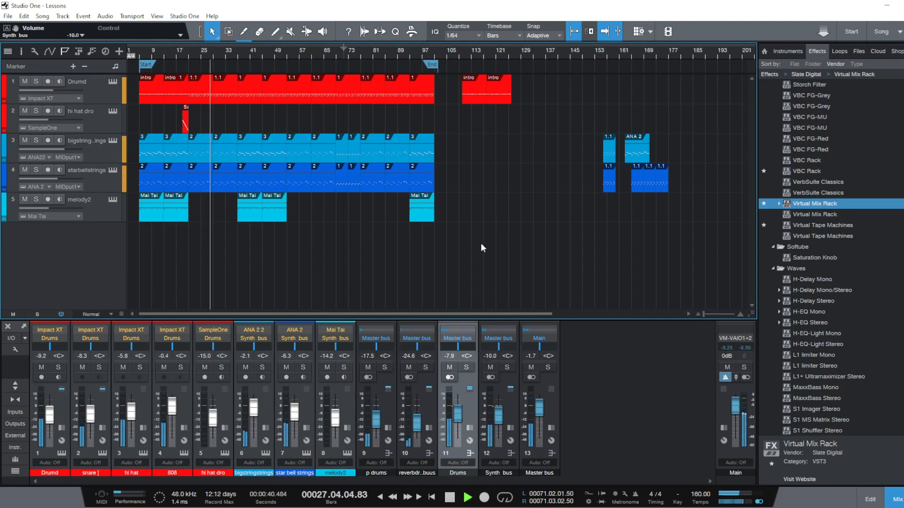
key("space")
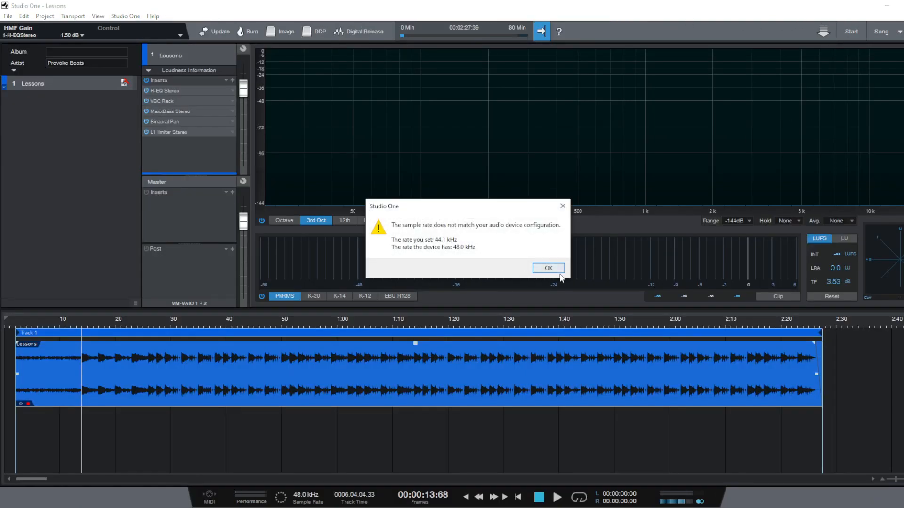
left_click(554, 275)
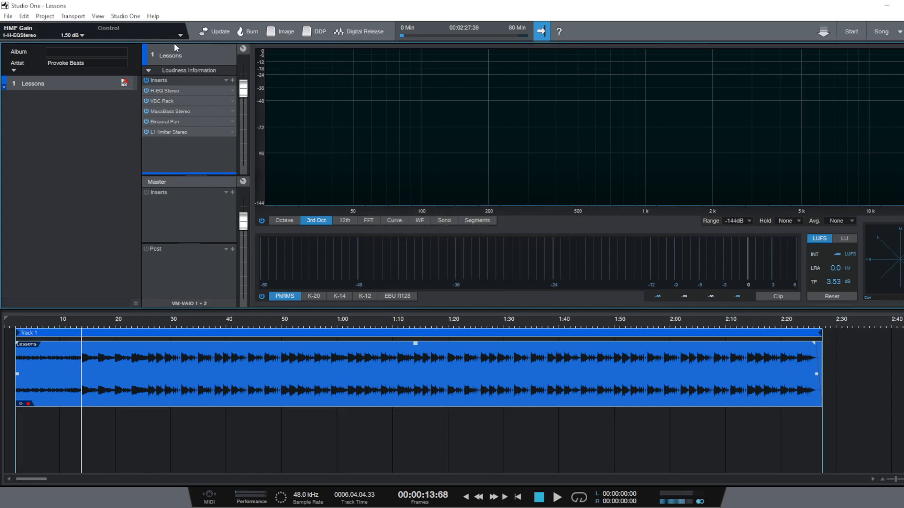
Update the outdated mastering file of the Lessons track from its edited song and dismiss the sample rate warning
left_click(126, 84)
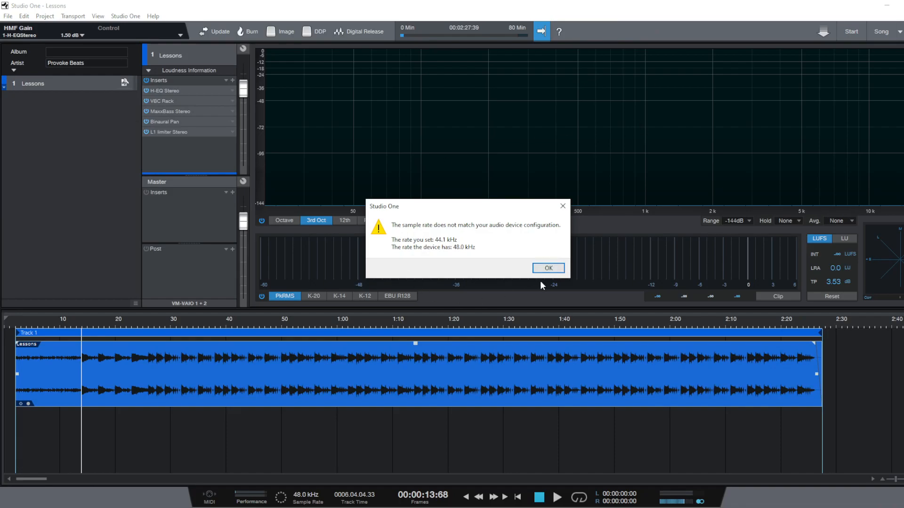
left_click(546, 268)
left_click(524, 256)
Play the updated Lessons master from about 0:08 to check the mix change, and stop playback
mouse_move(401, 326)
left_mouse_down()
mouse_move(409, 306)
mouse_move(415, 315)
left_mouse_up()
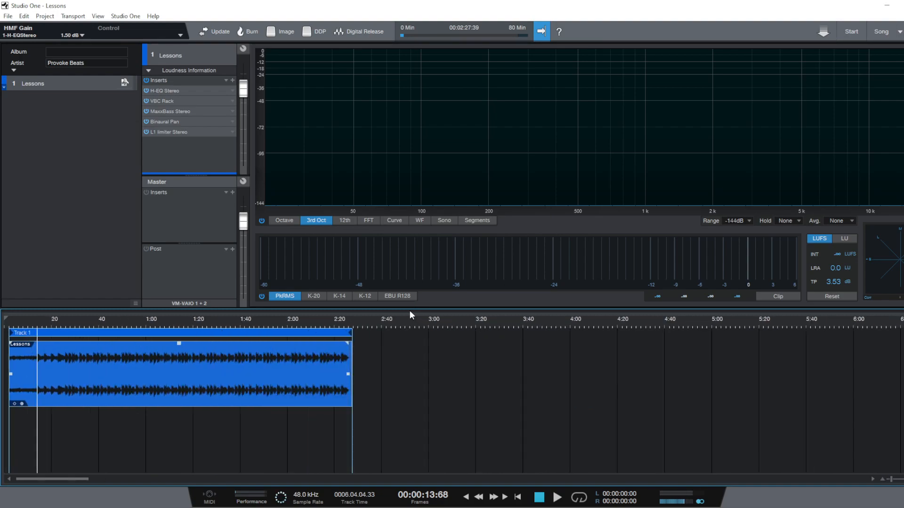
left_click(33, 321)
key("comma")
left_click(23, 324)
key("space")
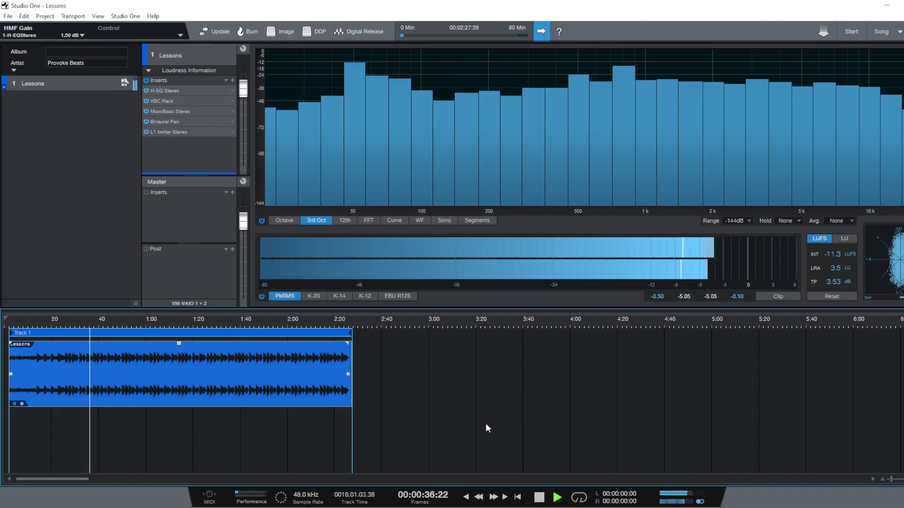
key("space")
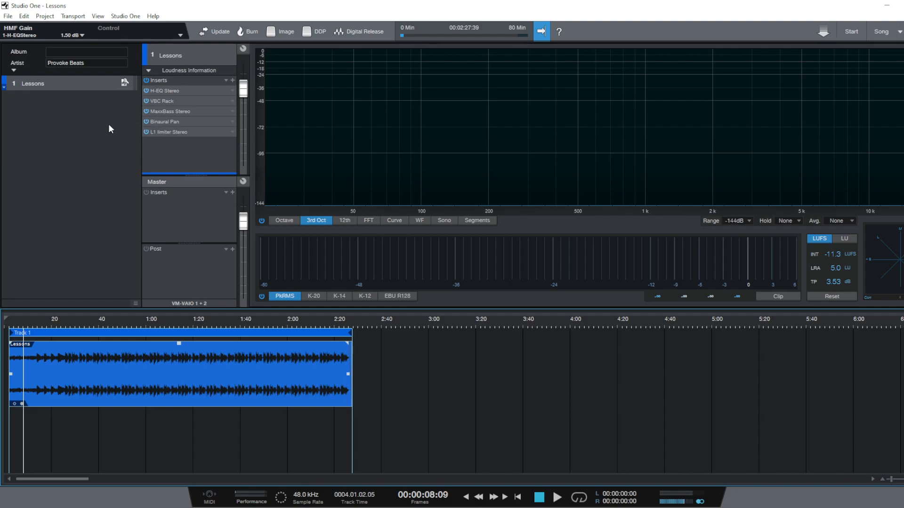
Expand the Lessons track's metadata details for review and close the H-EQ Stereo window
left_click(6, 88)
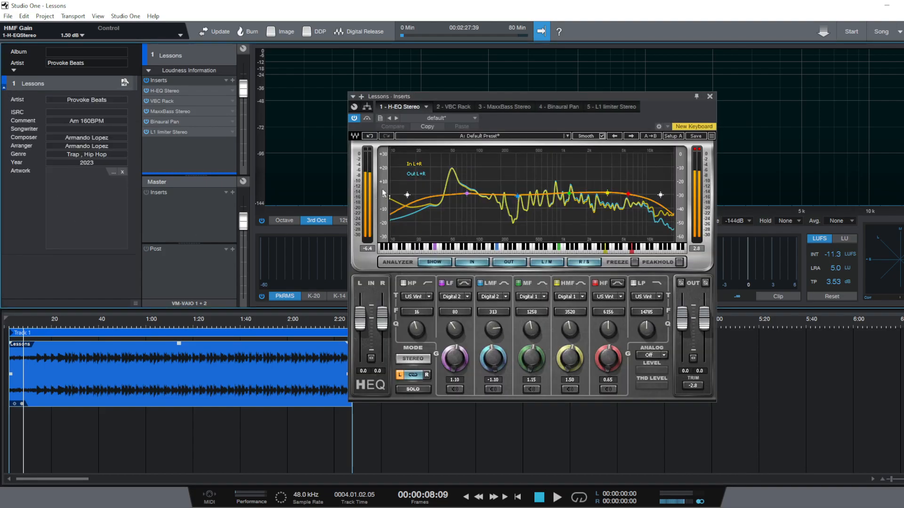
left_click(709, 96)
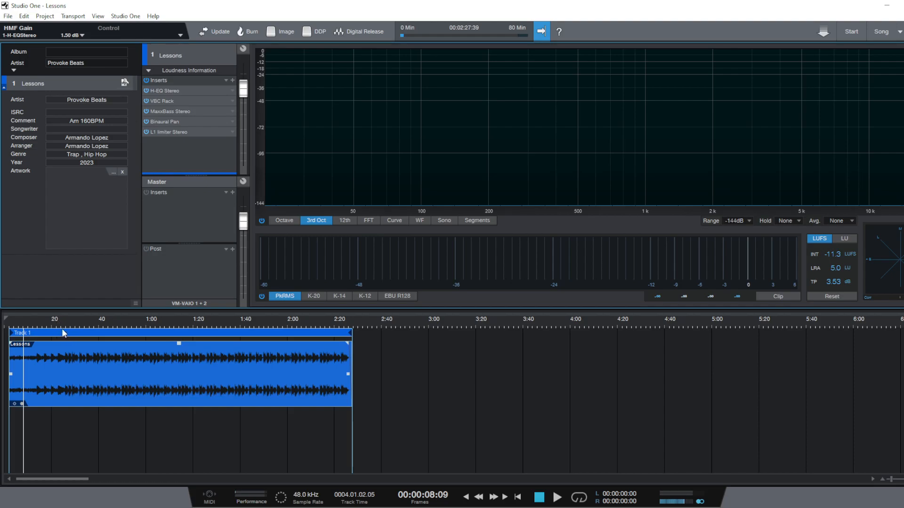
left_click_drag(47, 325, 55, 322)
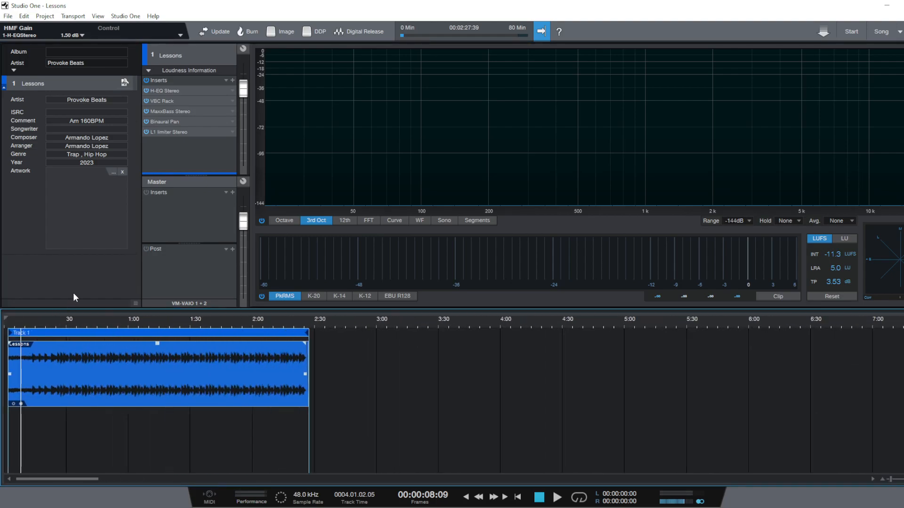